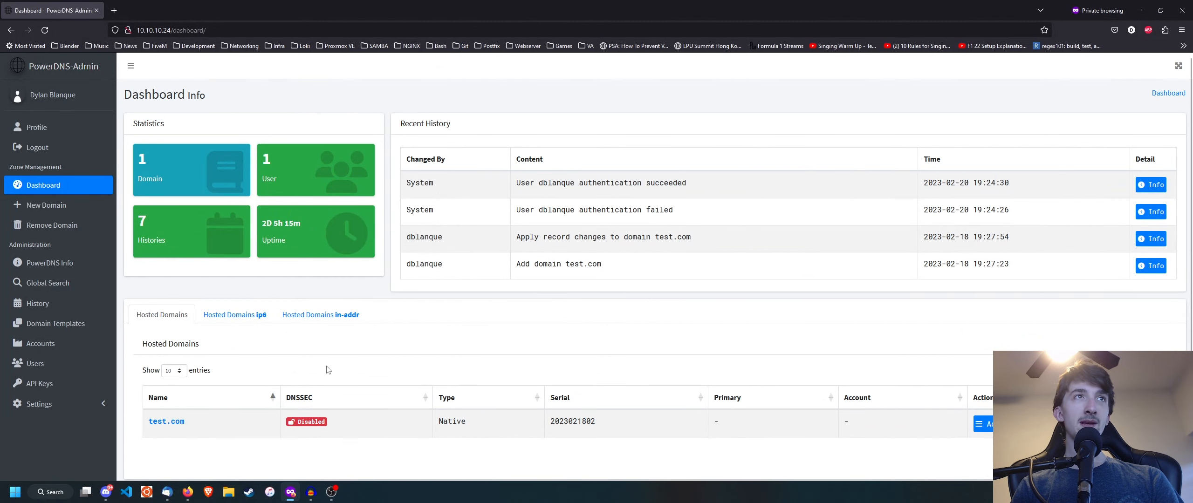
left_click(46, 205)
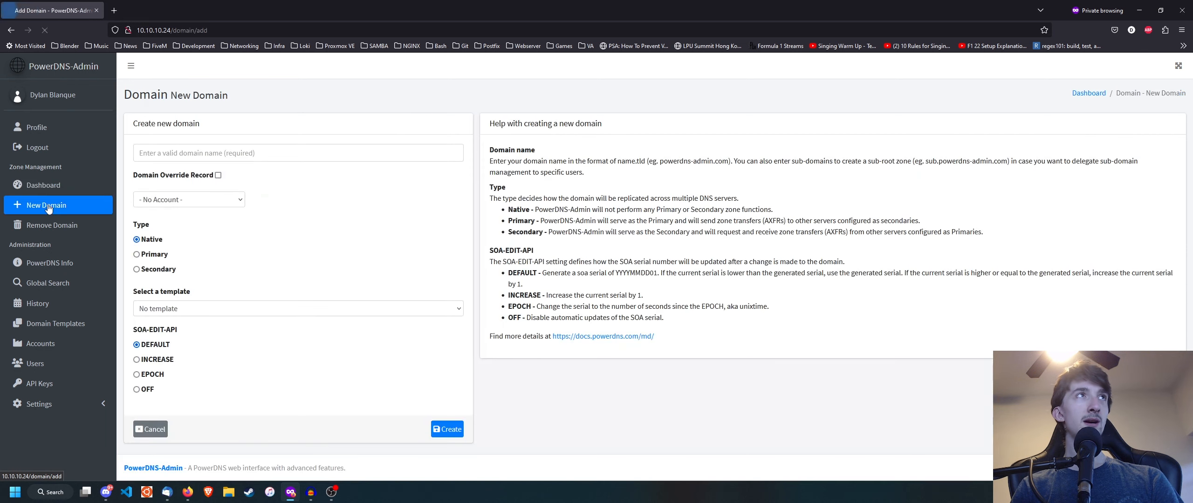
left_click(284, 156)
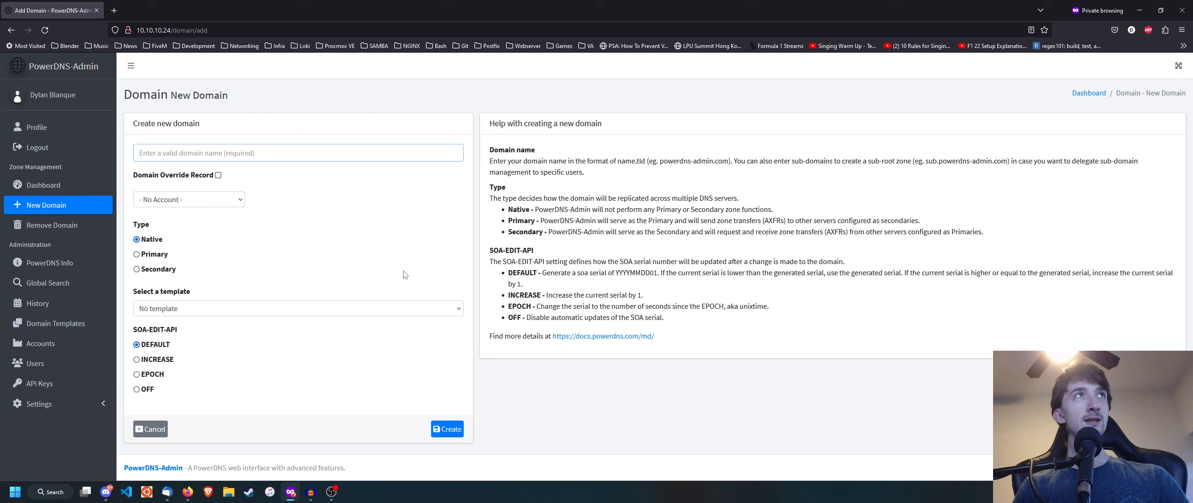
left_click(151, 429)
- Delete the existing test.com domain through its admin settings and confirm the deletion
left_click(173, 422)
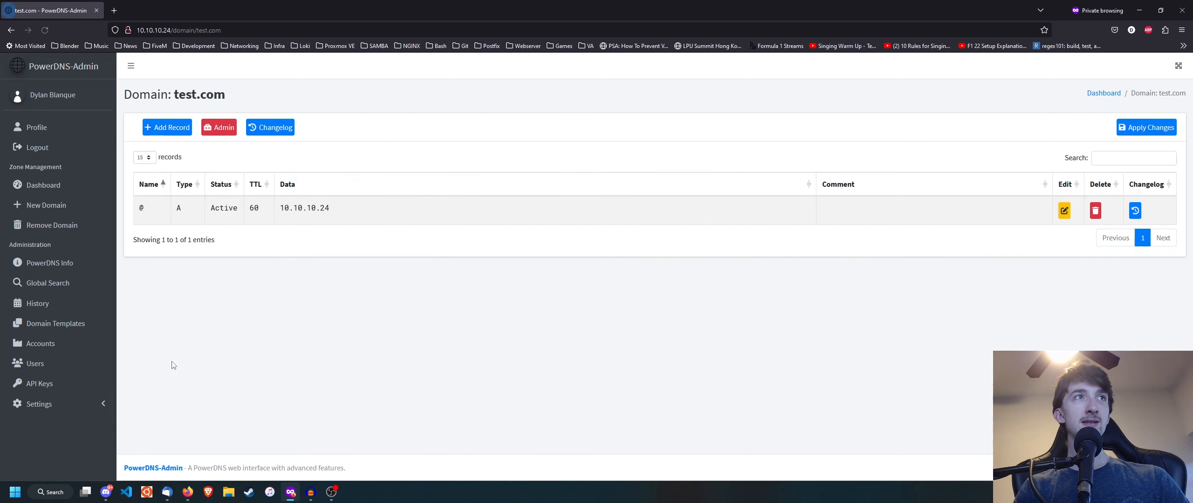
left_click(229, 127)
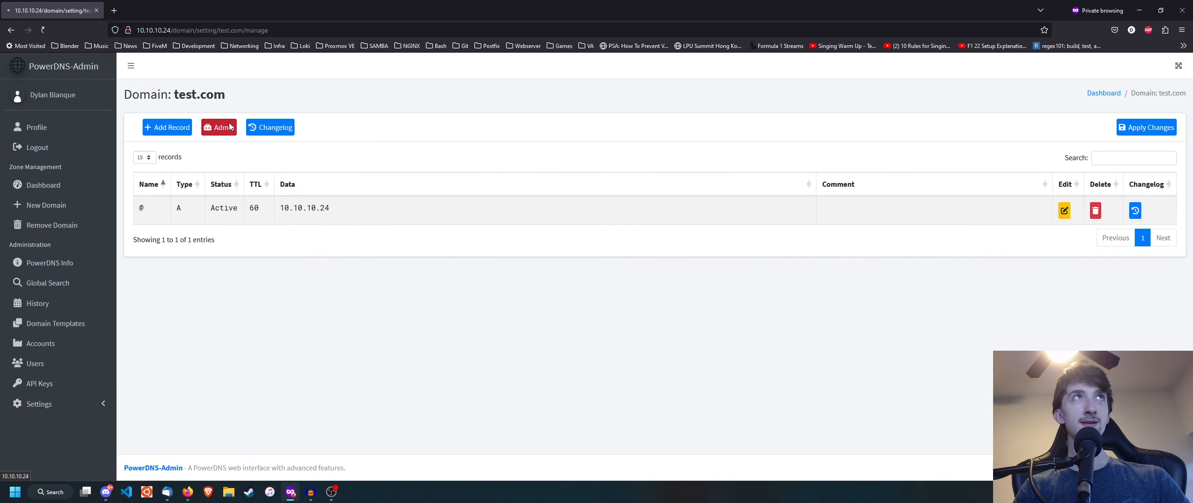
scroll(253, 316, "down", 4)
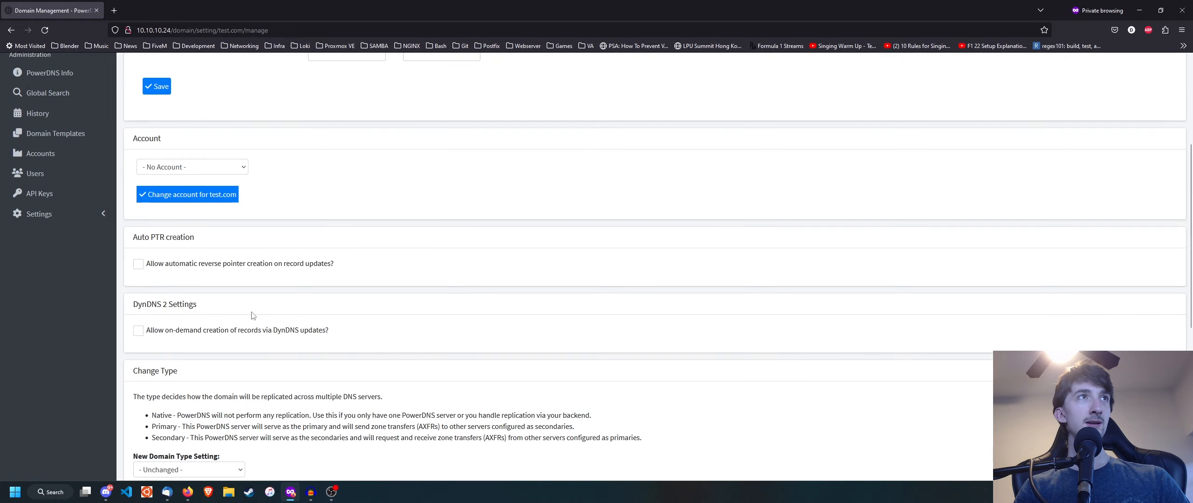
scroll(252, 315, "down", 7)
left_click(179, 429)
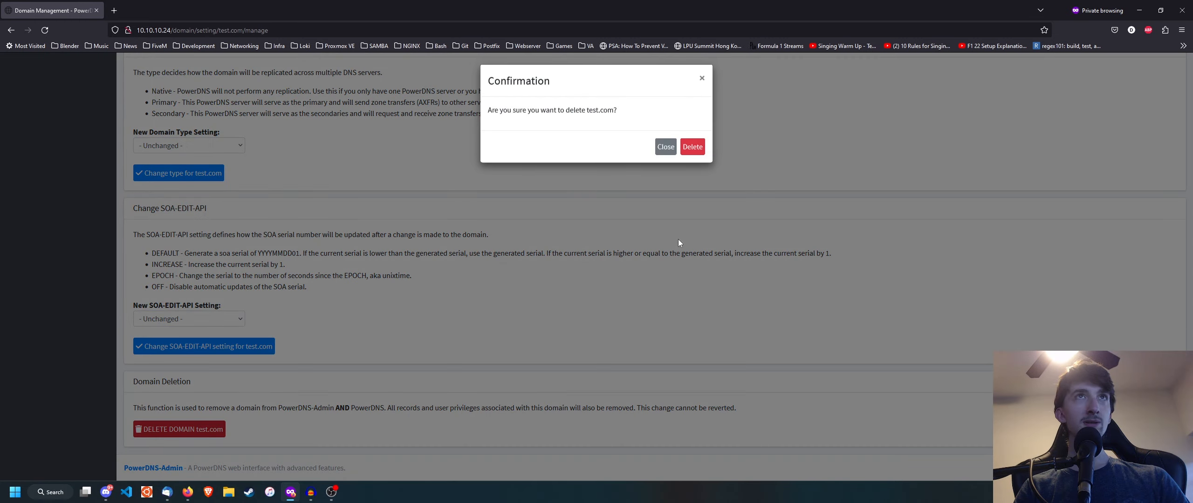
left_click(693, 147)
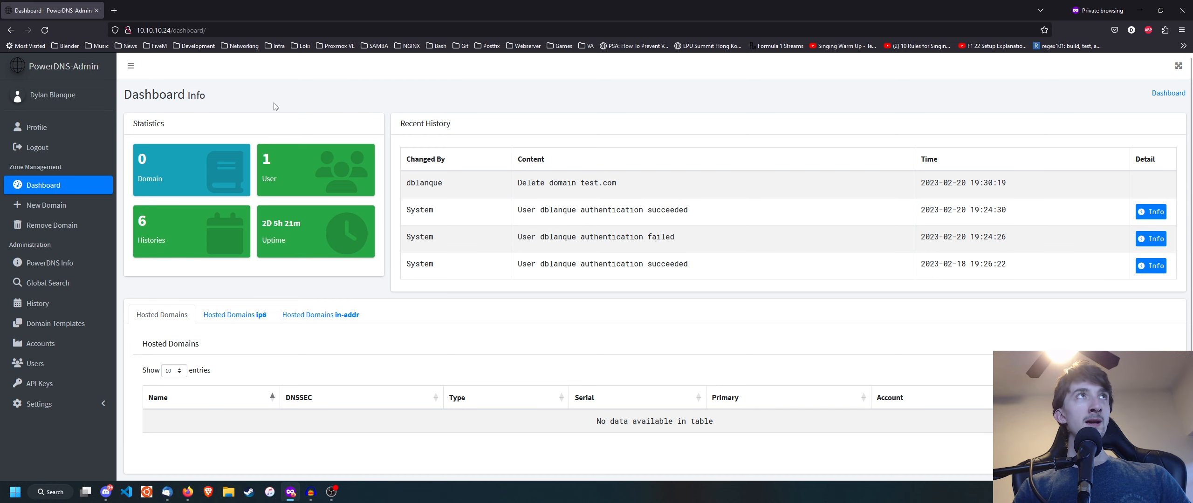
- Create a new domain named test.com with the Native type, no template and the DEFAULT SOA-EDIT-API setting
left_click(58, 208)
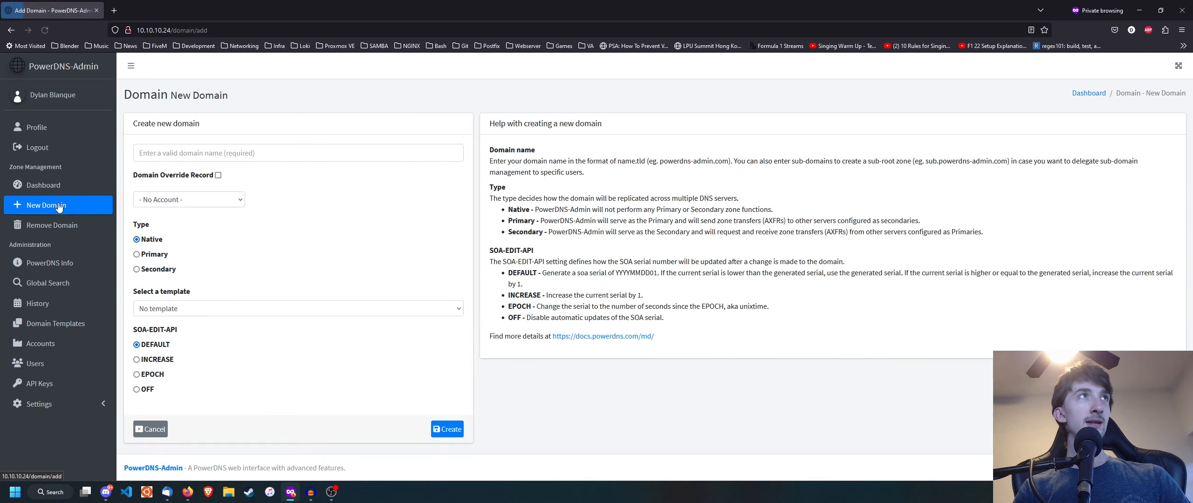
left_click(265, 151)
type("test.com")
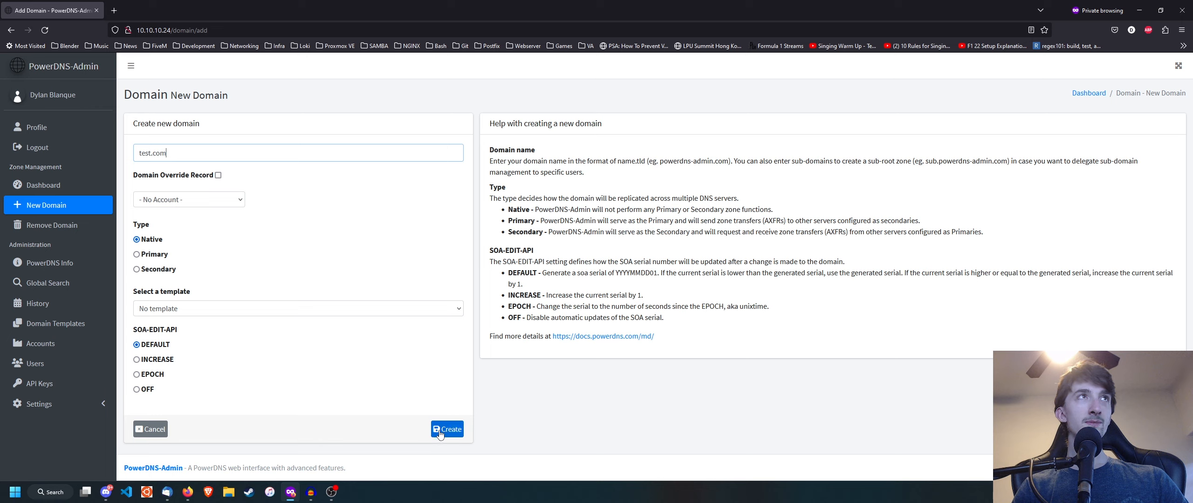
left_click(149, 240)
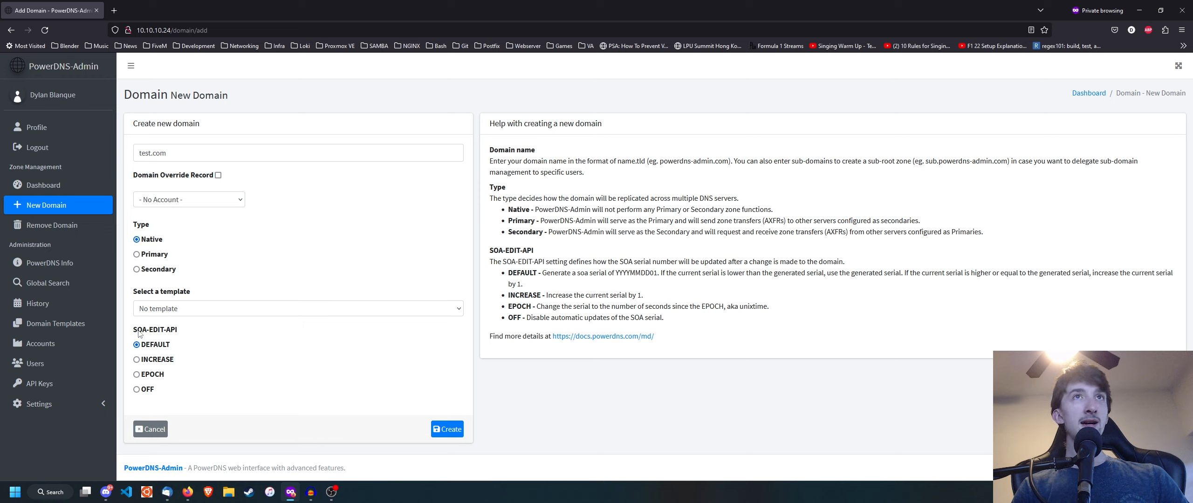
left_click_drag(135, 330, 178, 332)
left_click(229, 336)
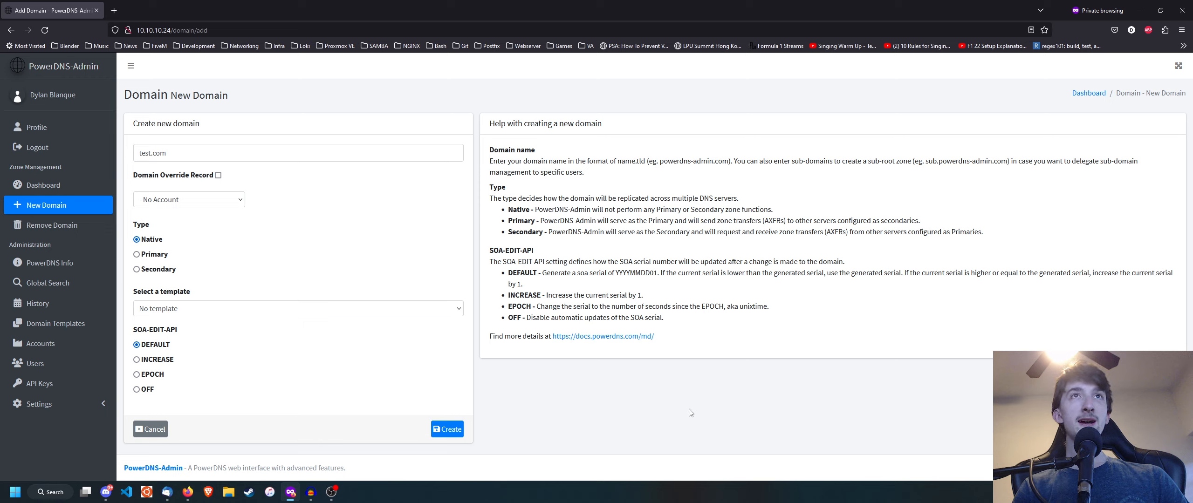
triple_click(525, 276)
left_click(526, 307)
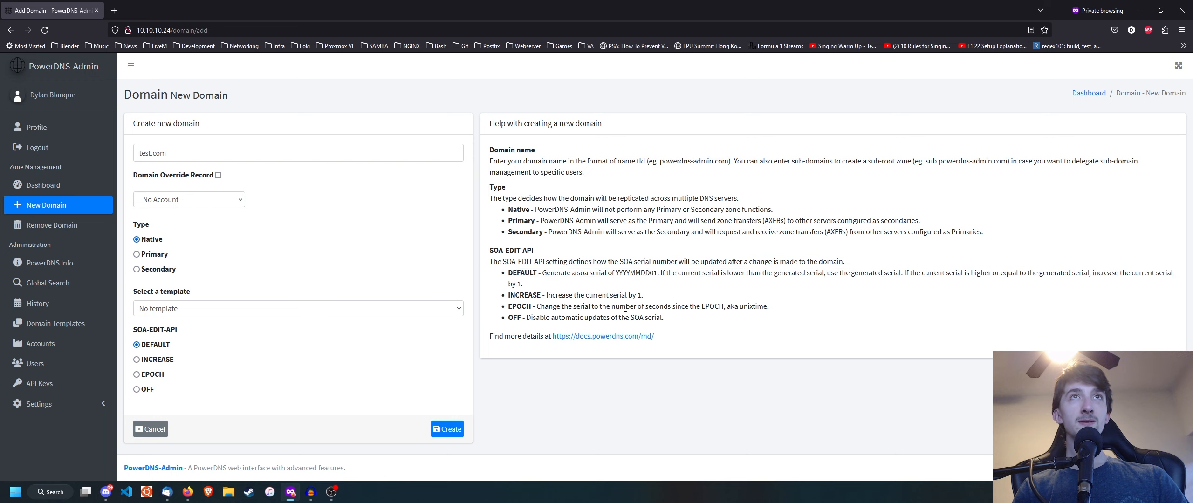
left_click_drag(527, 307, 561, 306)
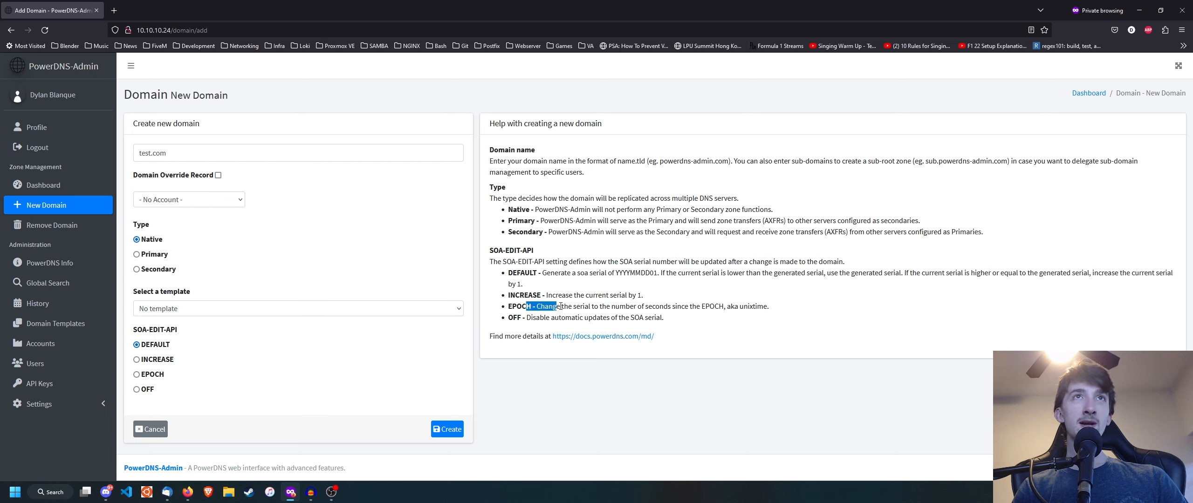
left_click(518, 295)
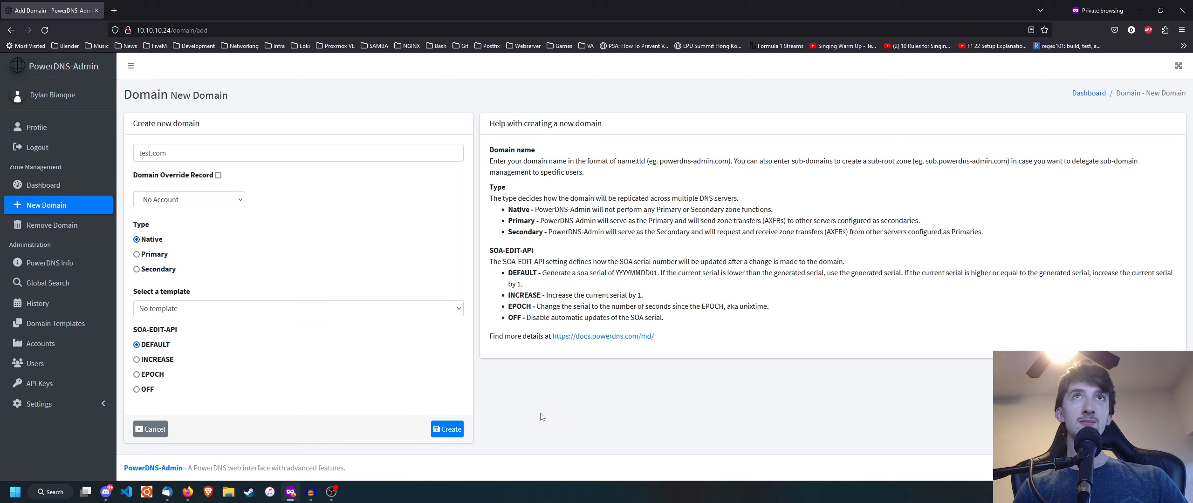
left_click(445, 438)
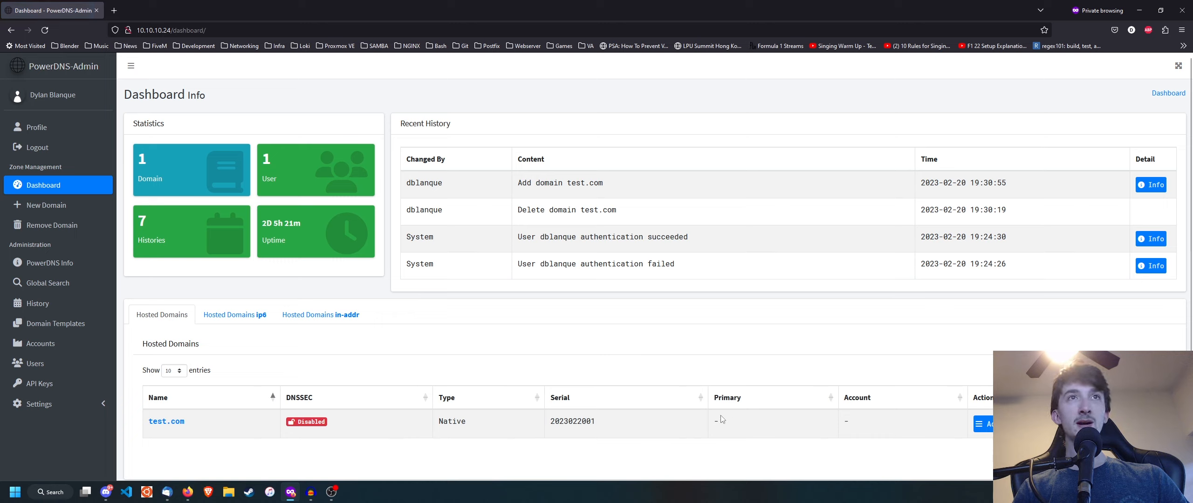
- Examine the admin settings of test.com, from access control and auto PTR creation to domain deletion, and return to its record list
left_click(985, 424)
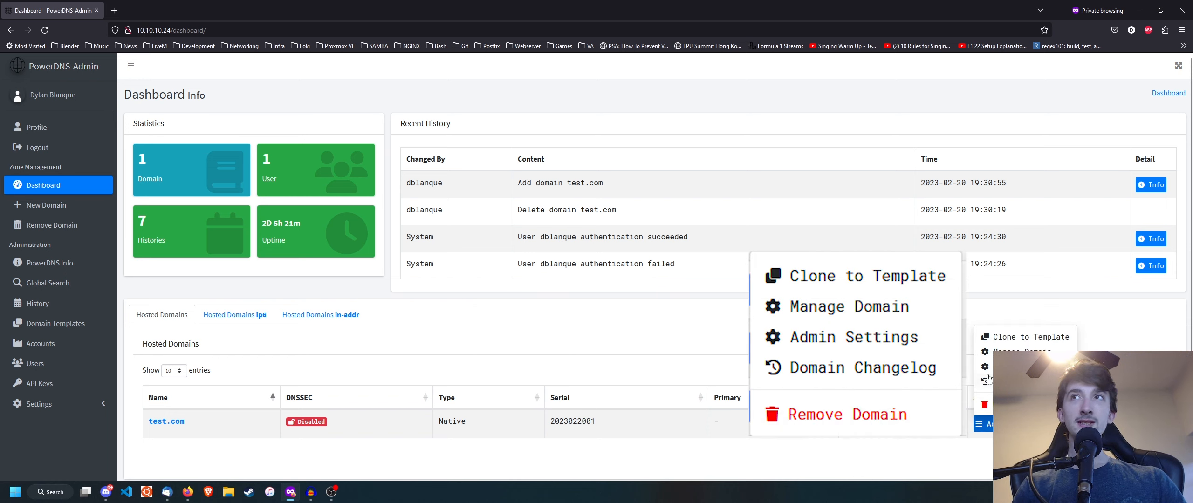
left_click(1020, 351)
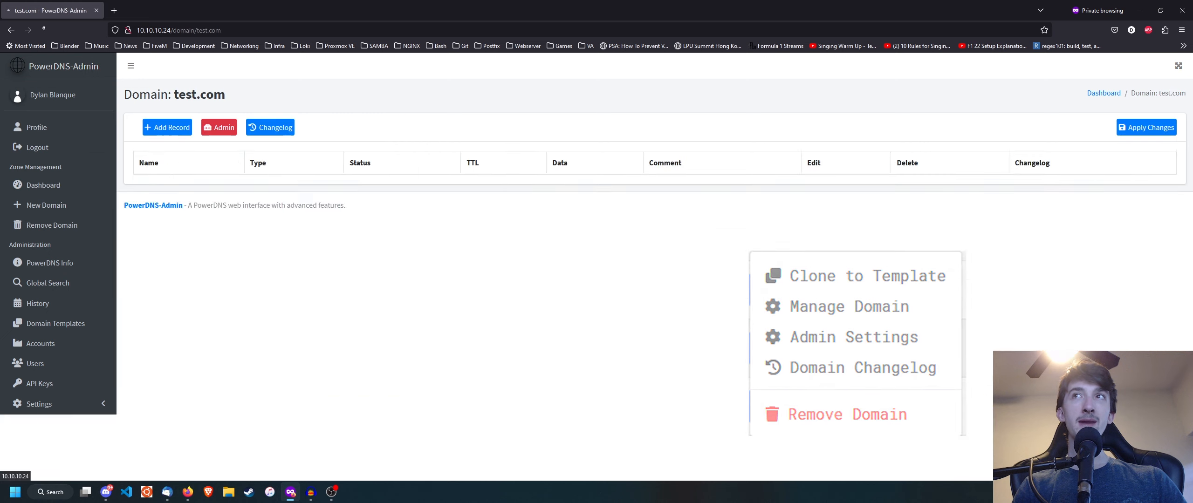
left_click(219, 127)
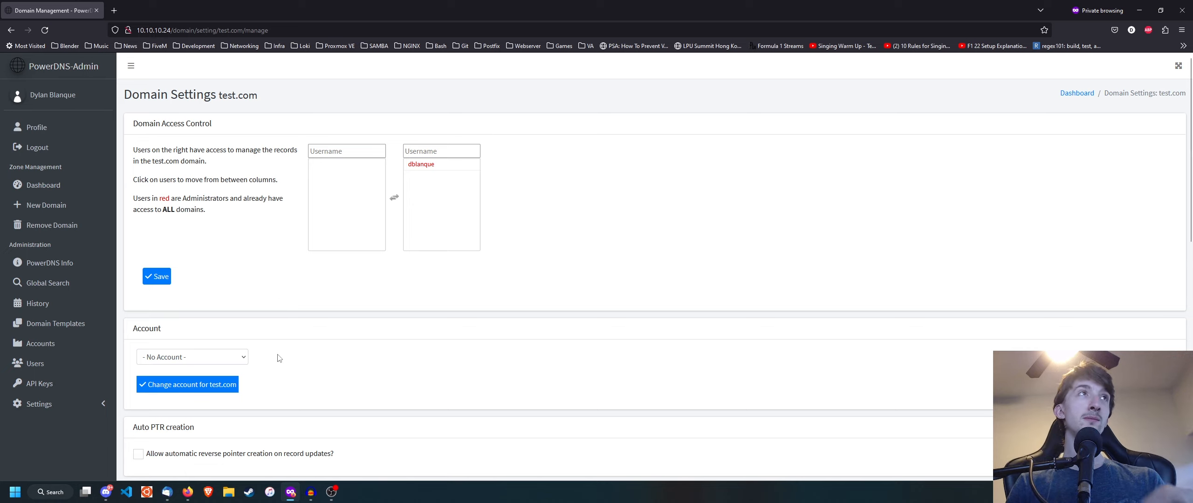
scroll(261, 266, "down", 4)
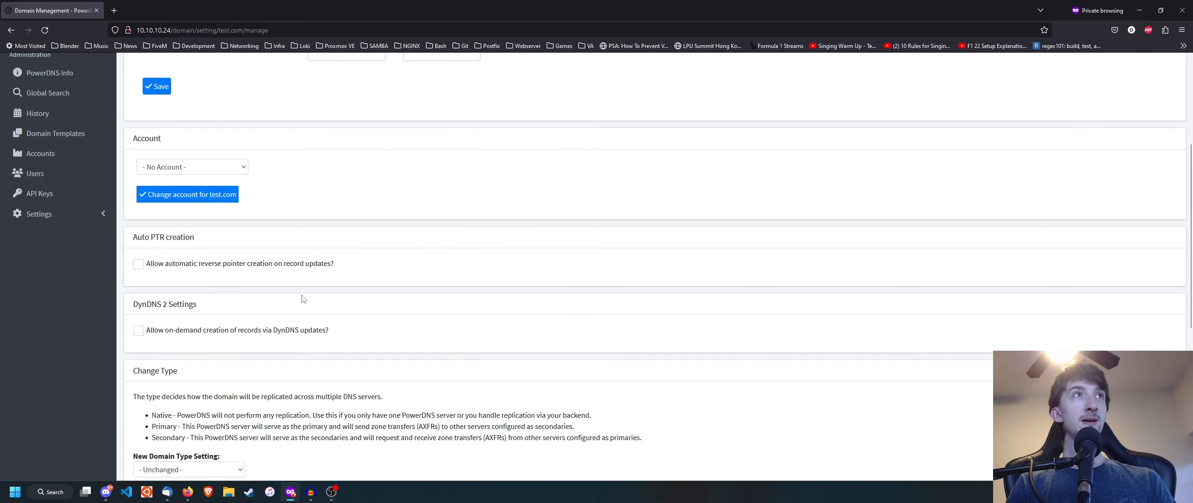
scroll(335, 297, "up", 2)
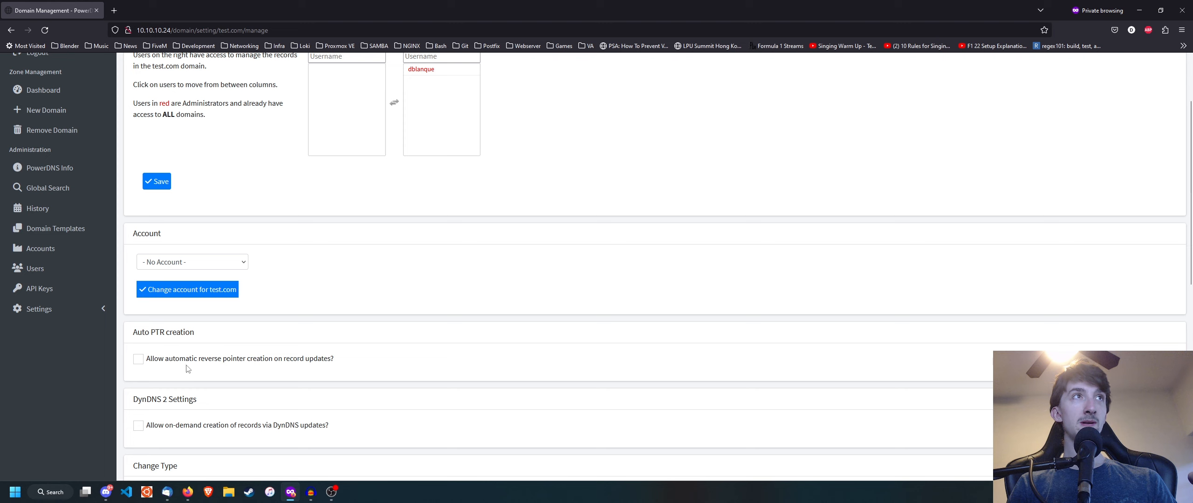
scroll(229, 382, "down", 3)
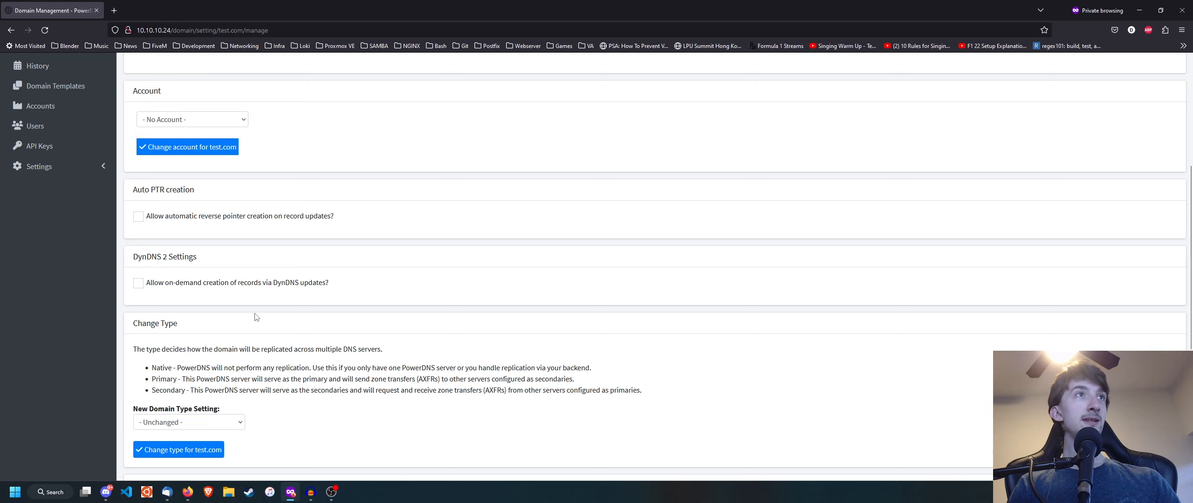
scroll(256, 317, "down", 3)
scroll(227, 333, "down", 3)
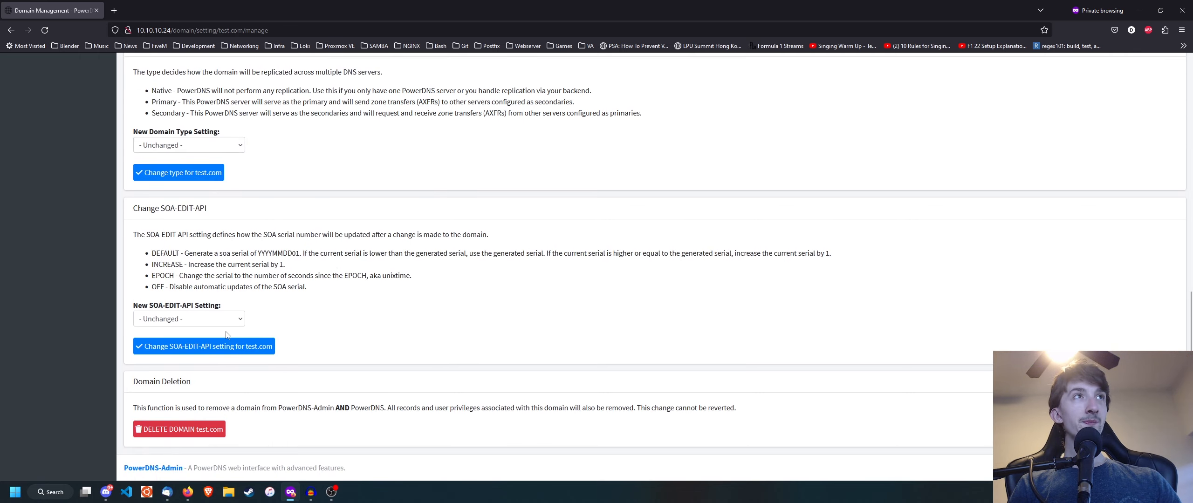
scroll(219, 303, "up", 10)
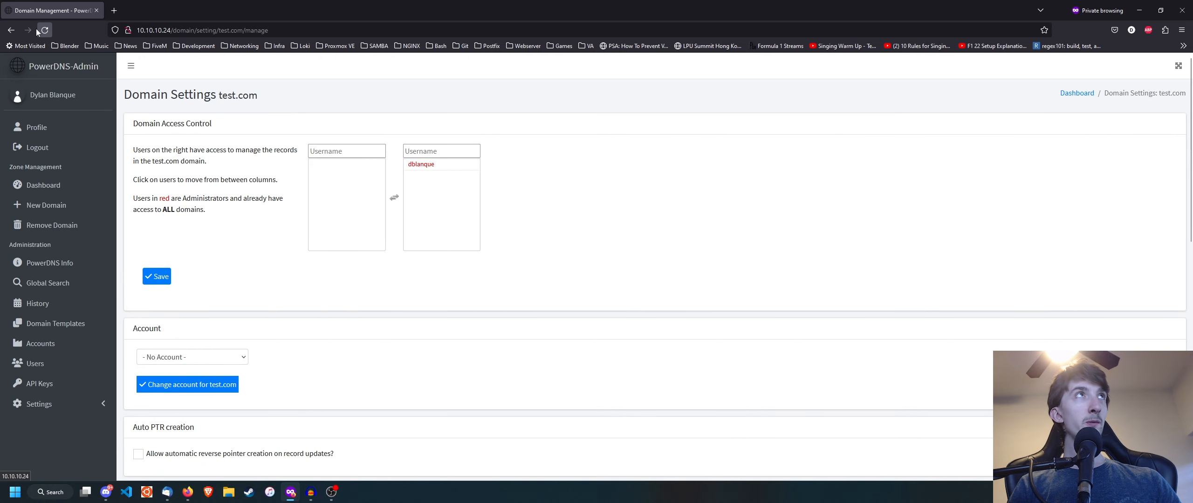
left_click(11, 30)
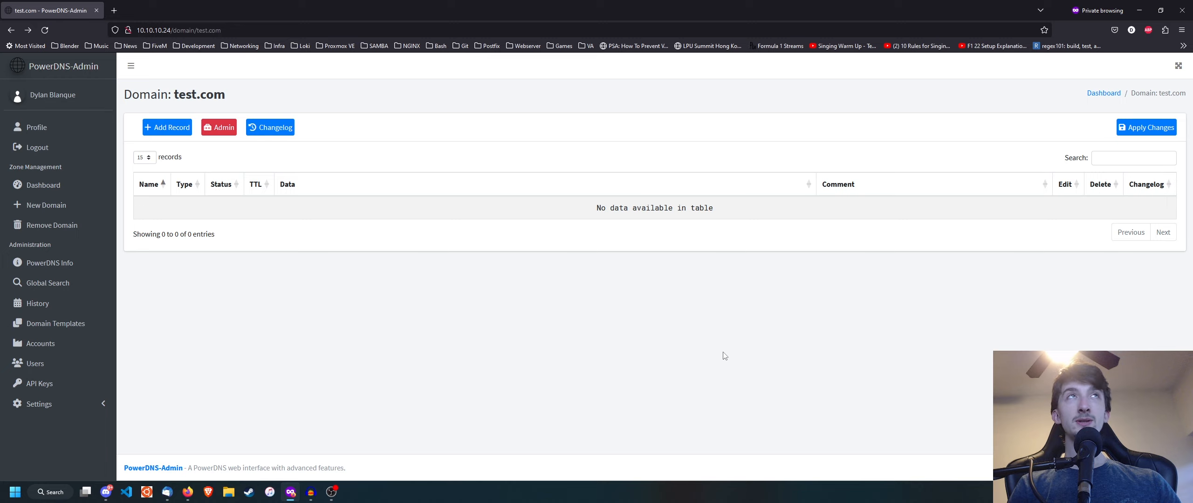
- Add an active A record named @ to test.com with a 1-minute TTL and data 10.10.10.24, and save it
left_click(165, 128)
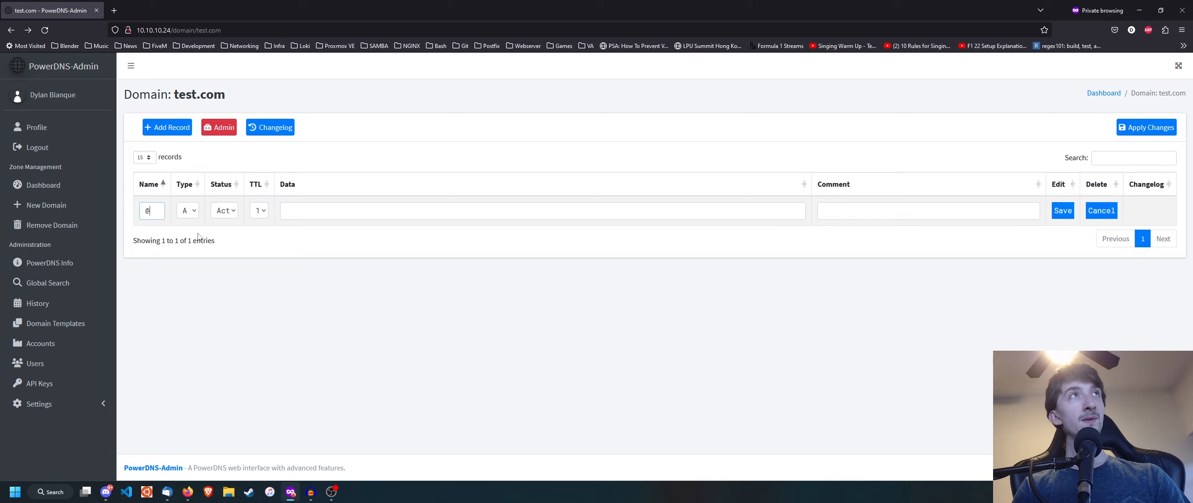
left_click(186, 212)
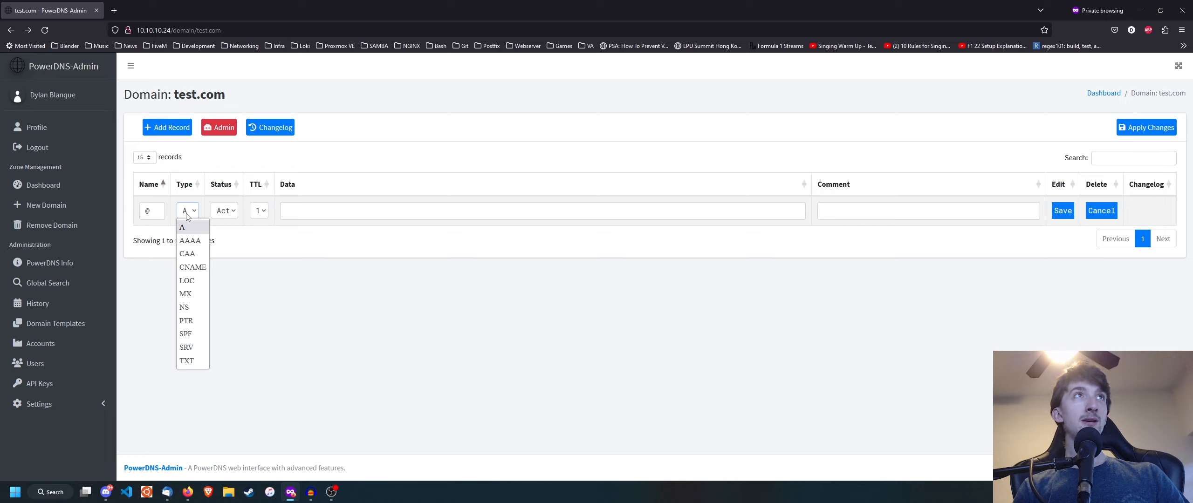
left_click(187, 214)
left_click(191, 217)
left_click(231, 212)
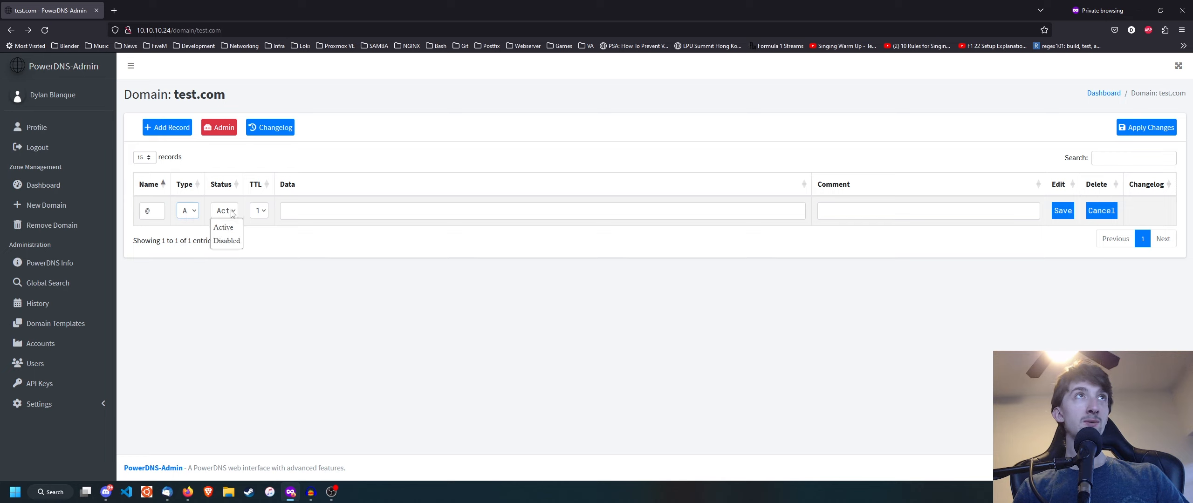
left_click(222, 213)
left_click(259, 212)
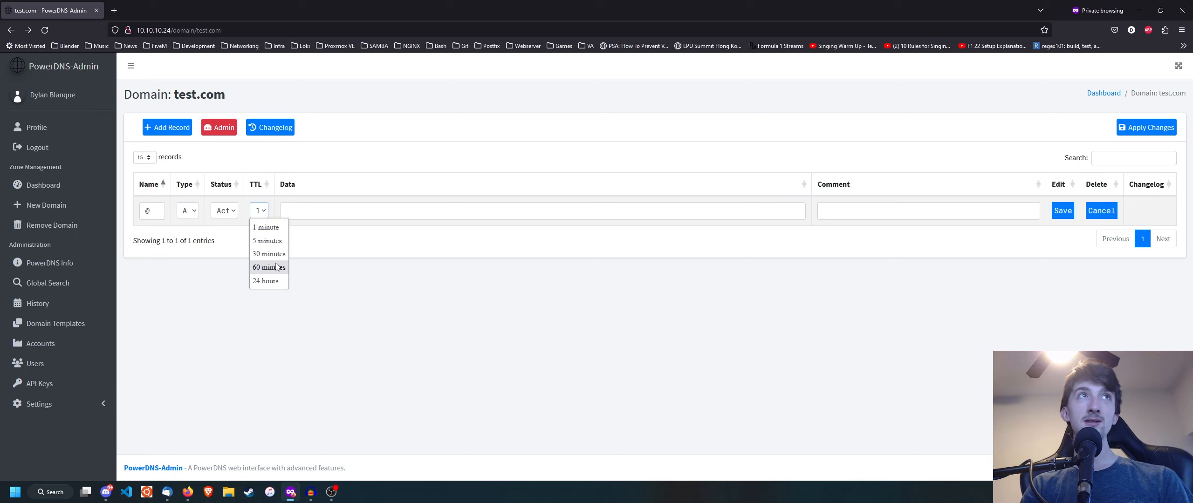
left_click(347, 293)
key("Tab")
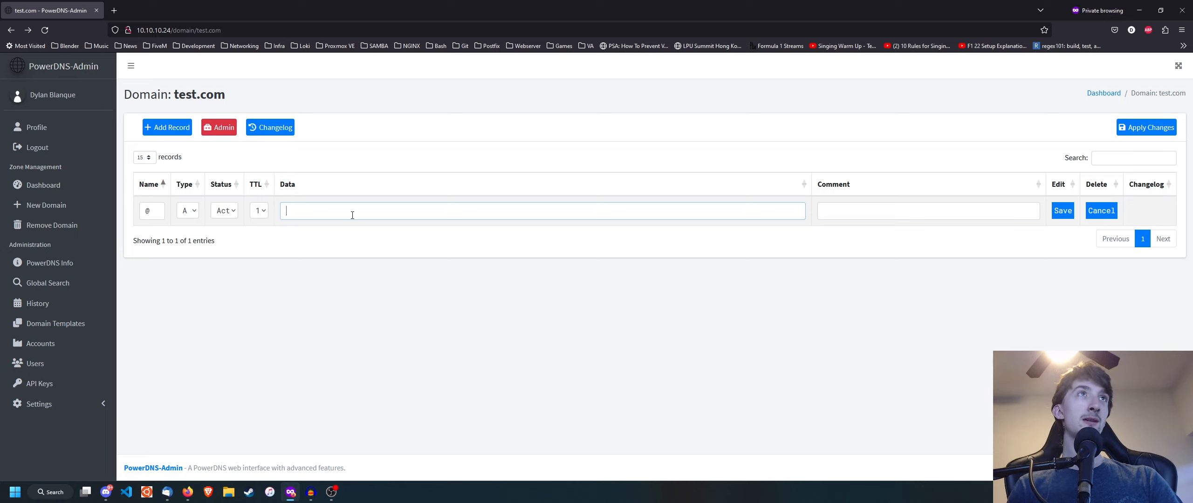
type("10.10.10.24")
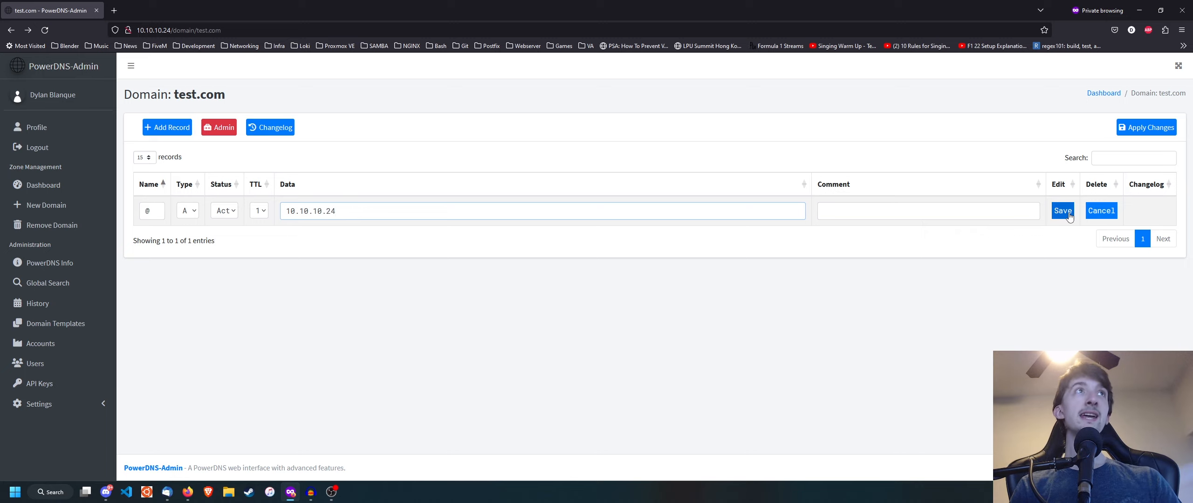
left_click(1063, 211)
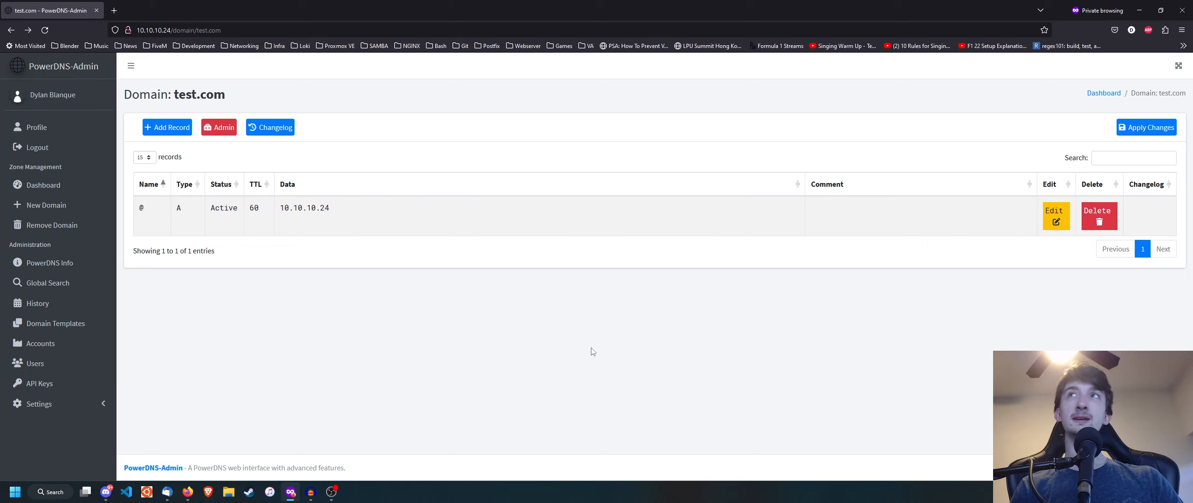
- Apply the pending record changes to test.com and confirm them
left_click(1146, 127)
left_click(693, 142)
left_click(692, 147)
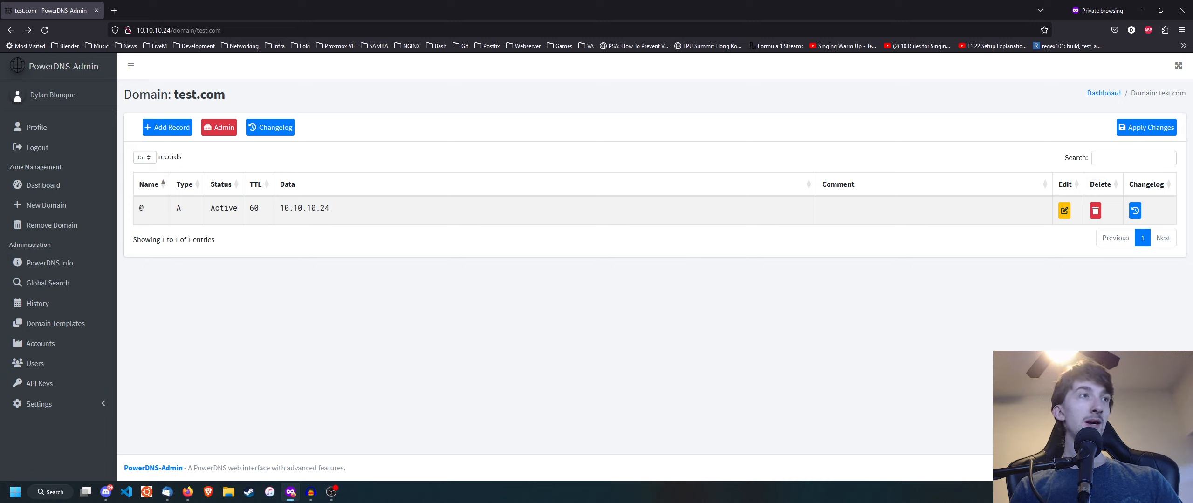
left_click(146, 492)
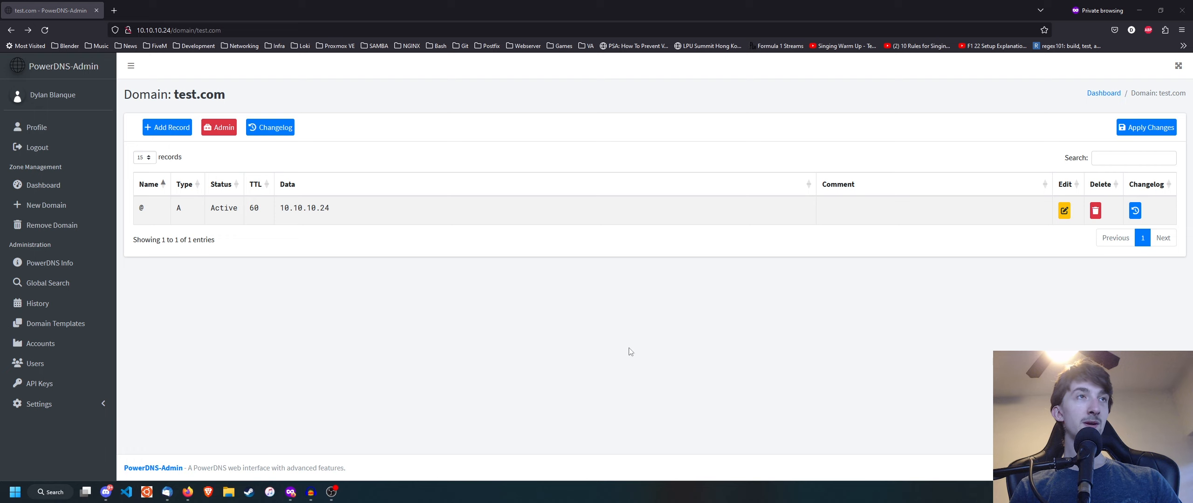
left_click_drag(254, 98, 596, 111)
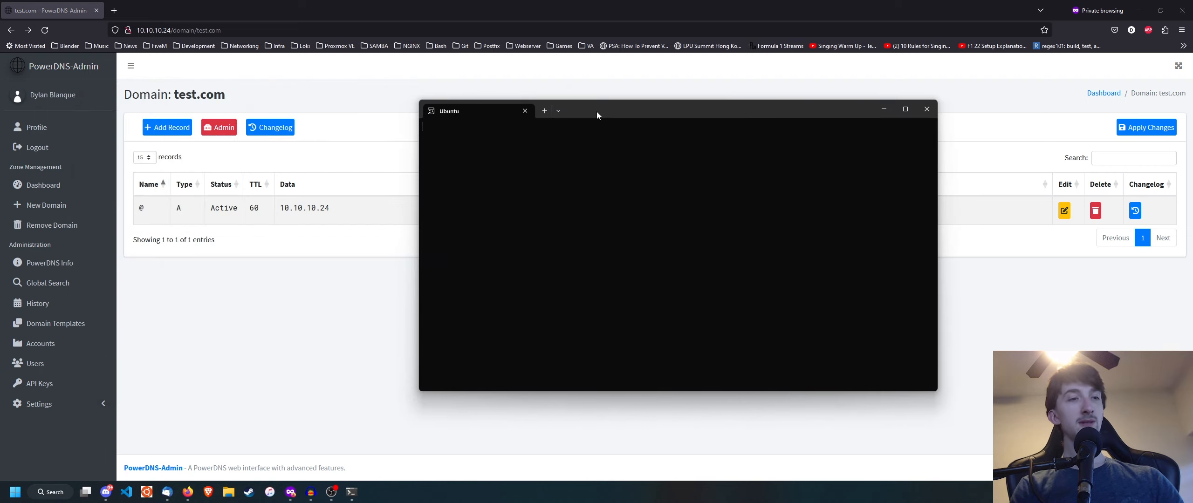
type("di")
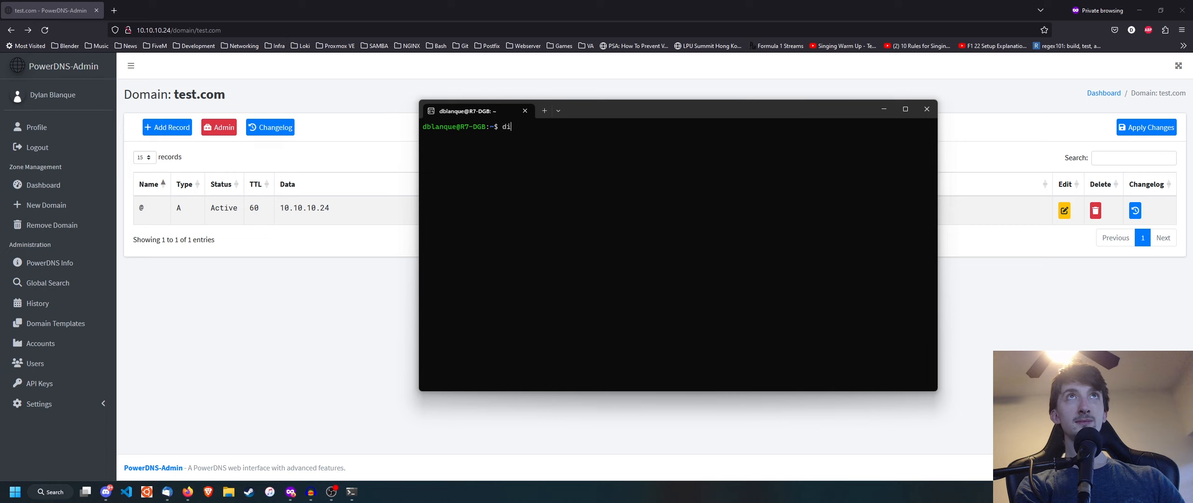
type("g t")
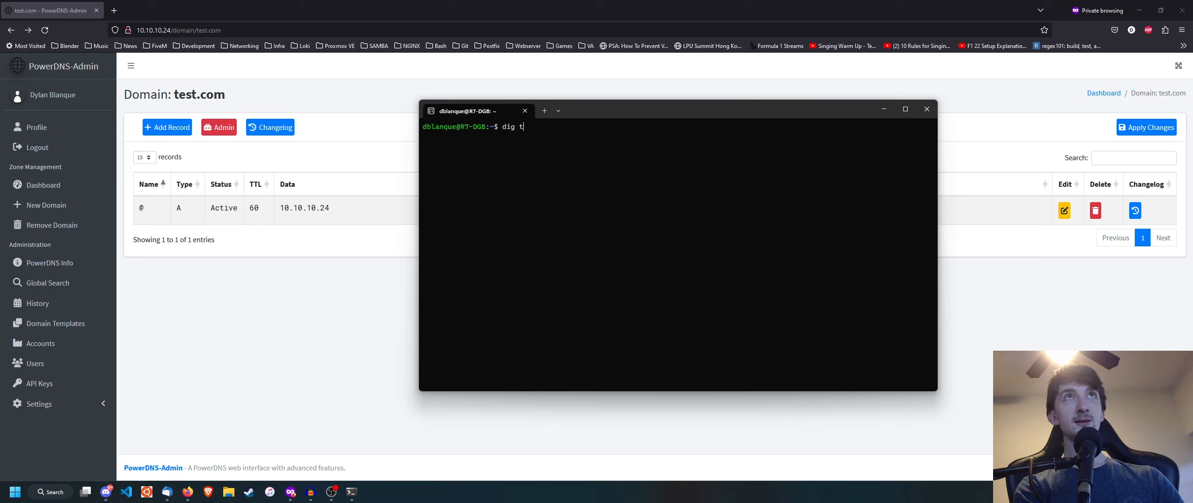
type("est.com @10.10.10.2")
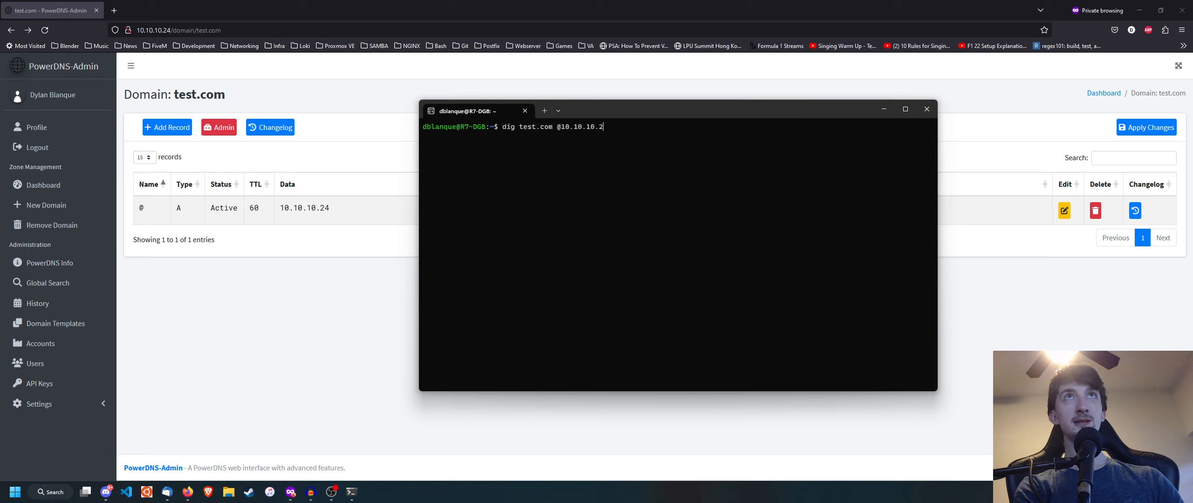
type("4")
key("Return")
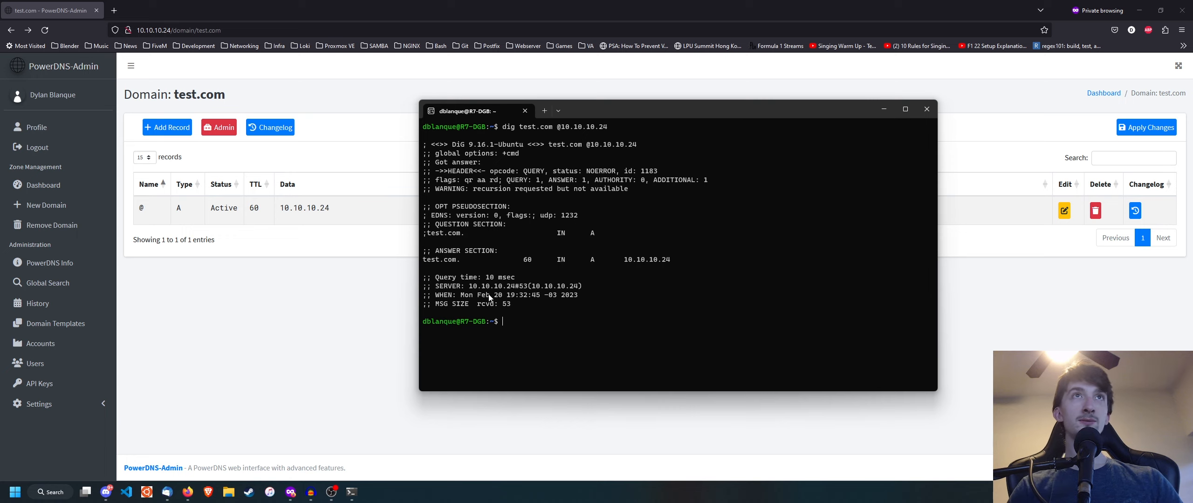
- Switch back to PowerDNS-Admin and start a new test.com record named @ with the type TXT
left_click(359, 364)
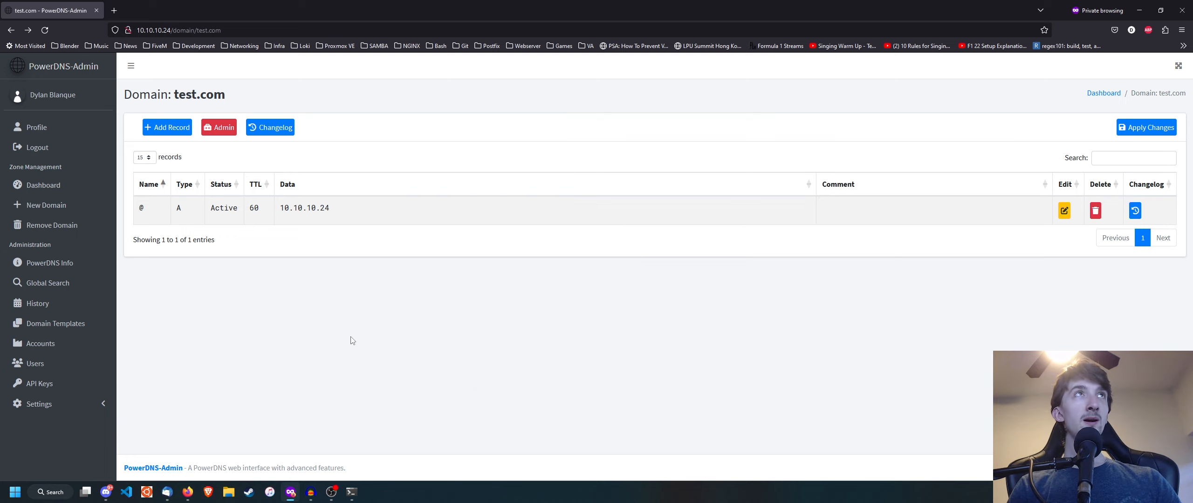
left_click(179, 128)
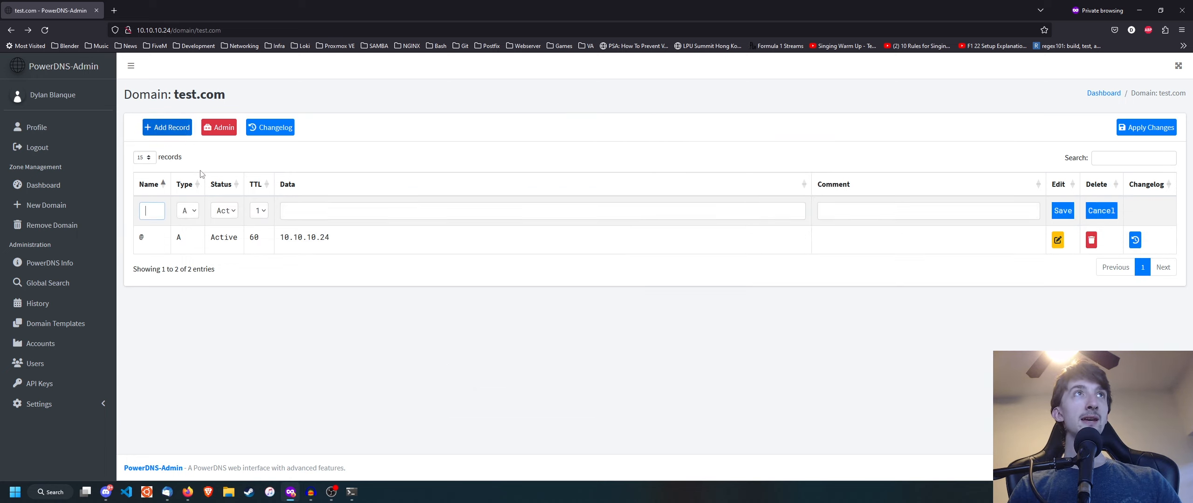
left_click(188, 211)
left_click(164, 206)
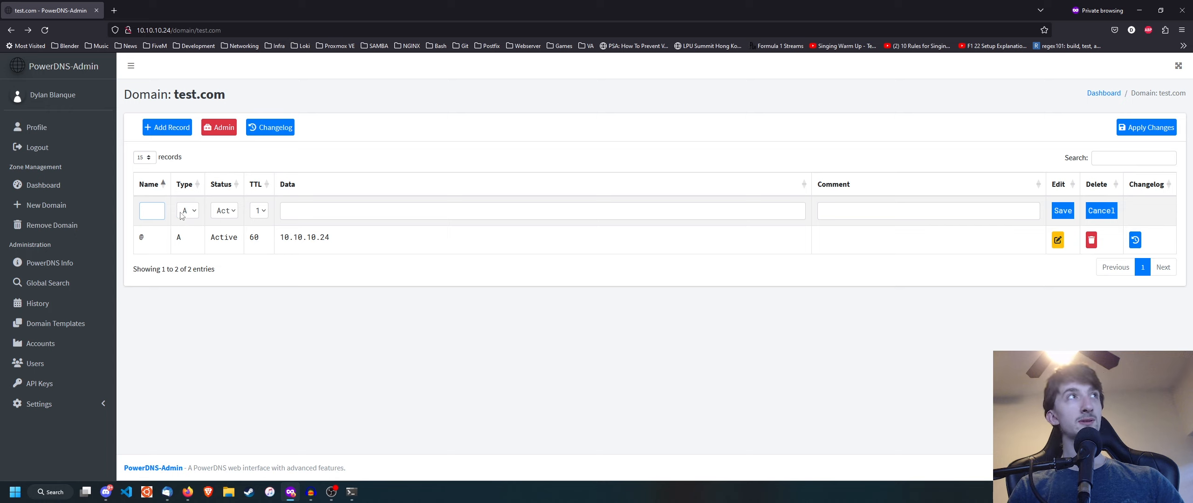
type("@")
left_click(195, 216)
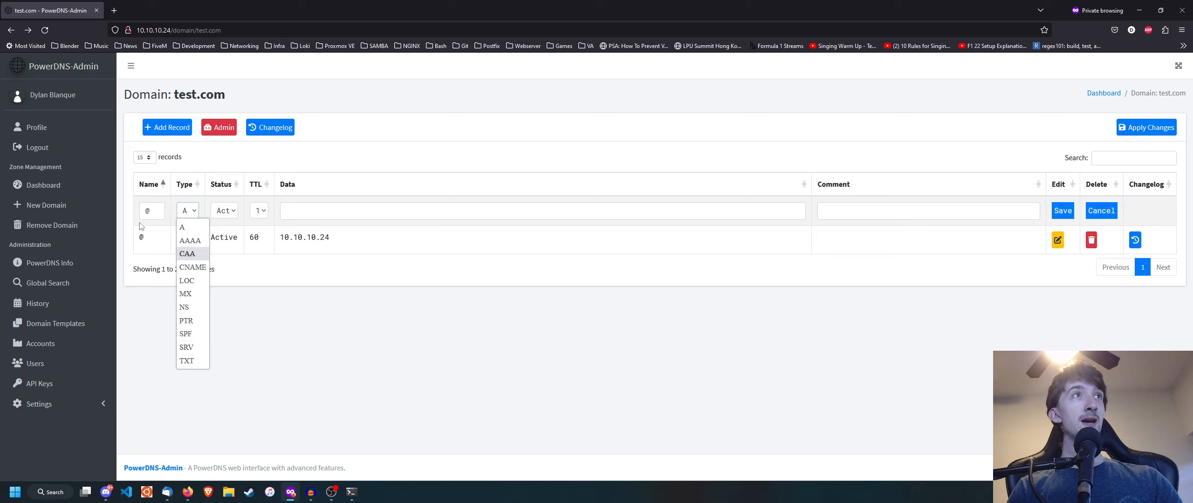
left_click(201, 363)
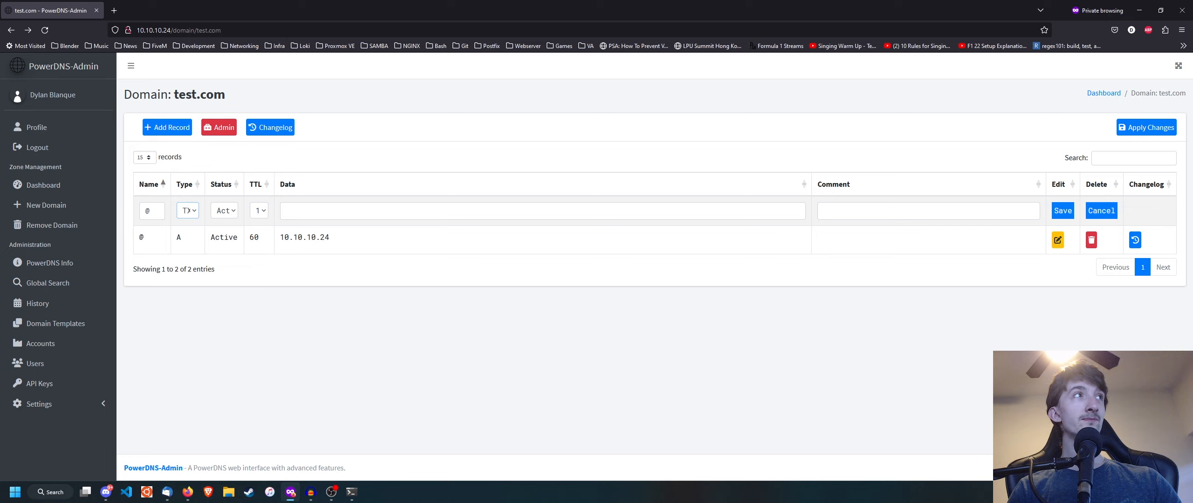
- Try the SPF type for the new @ record, and set its type back to TXT
left_click(191, 212)
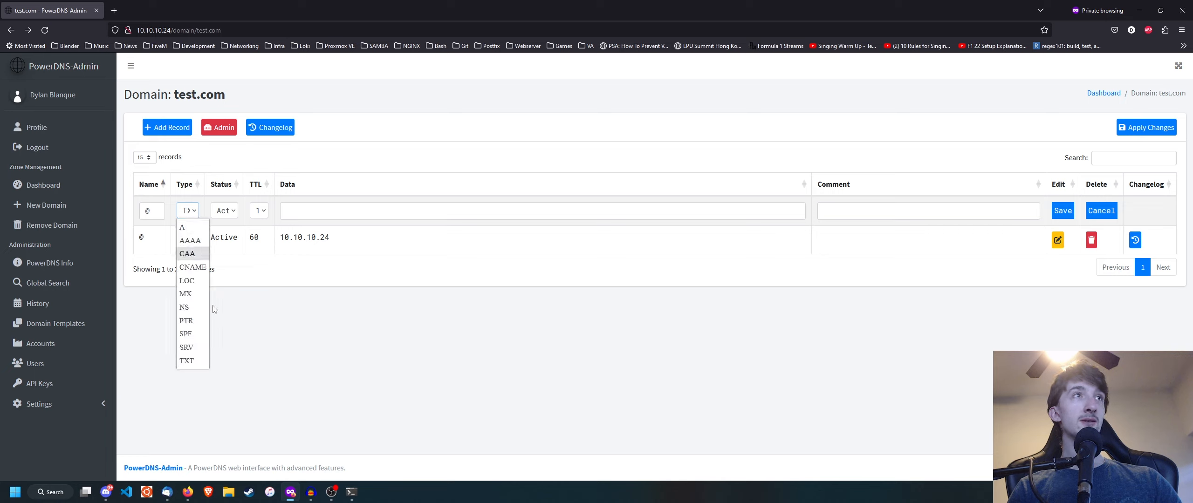
left_click(198, 335)
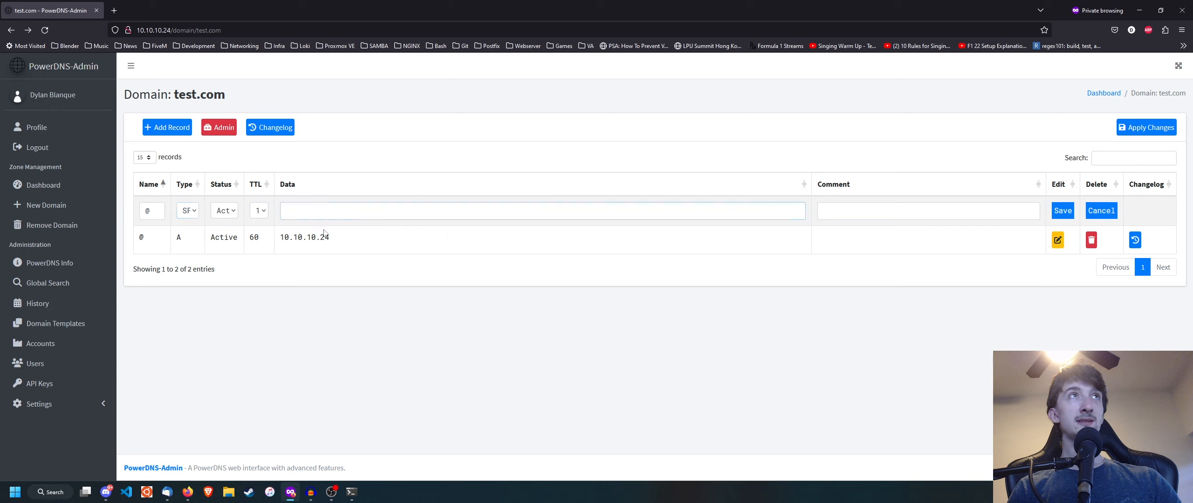
left_click(194, 211)
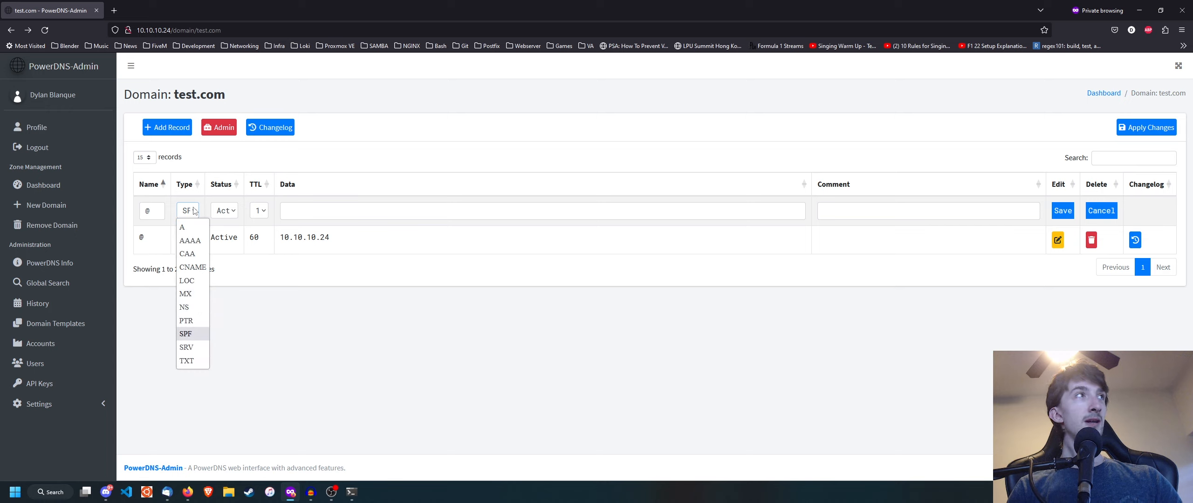
left_click(205, 337)
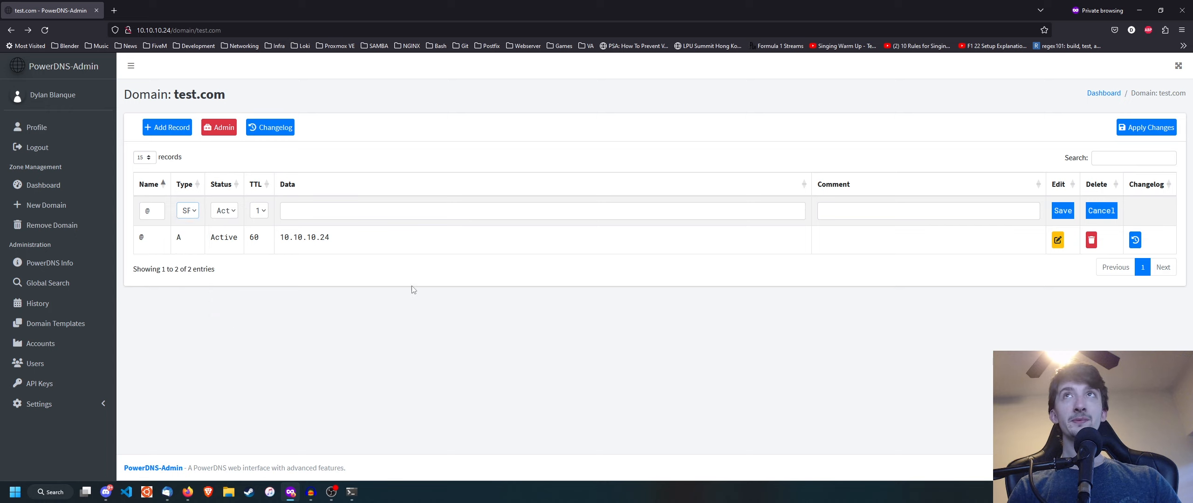
left_click(298, 209)
left_click(187, 215)
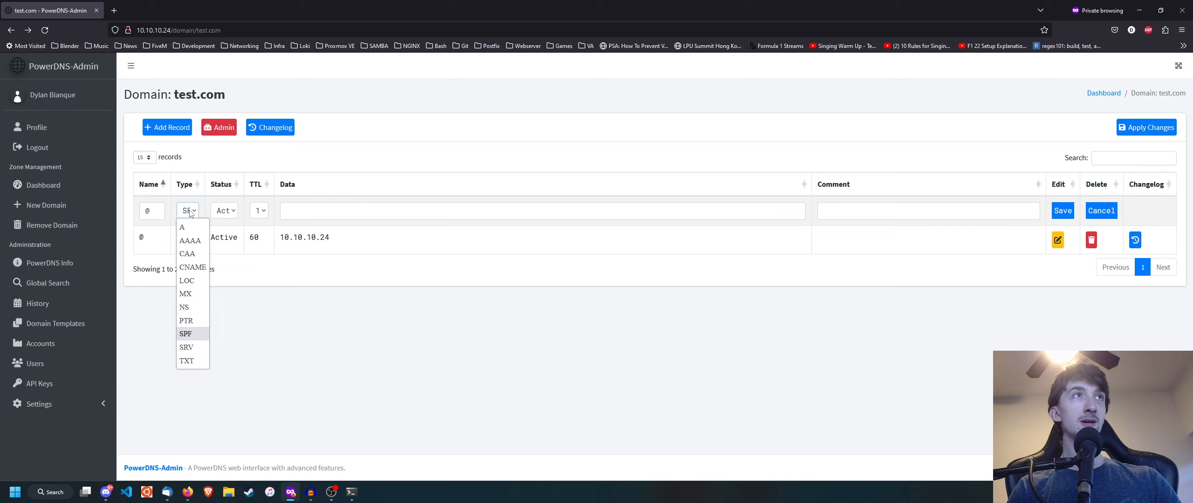
left_click(186, 362)
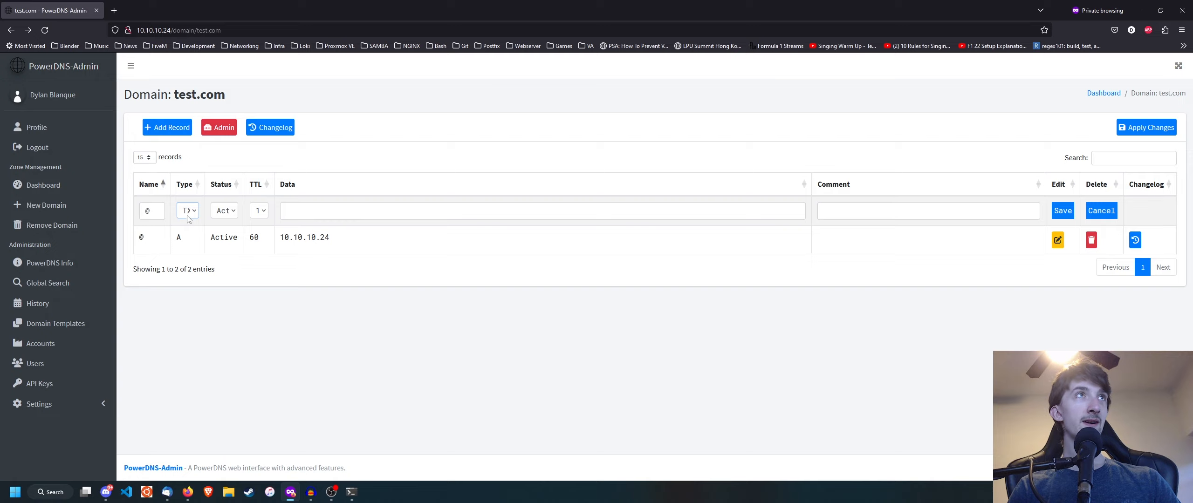
- Enter v=spf1 mx a ip4:10.10.10.24 ~all as the TXT record's data and save the record
left_click(402, 215)
left_click(615, 122)
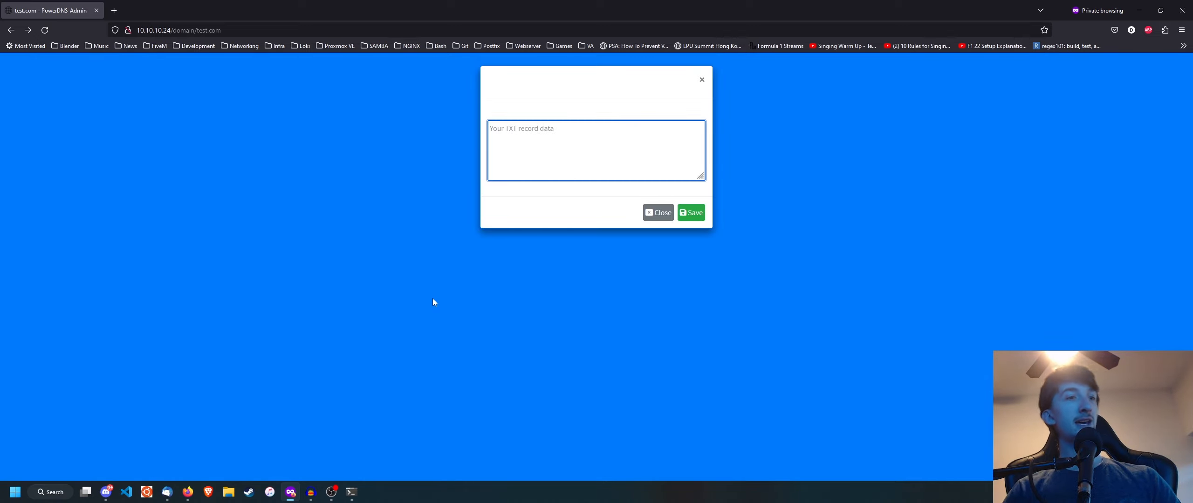
type("v=spf1 mx a ip4:10.10.10.24 ~all")
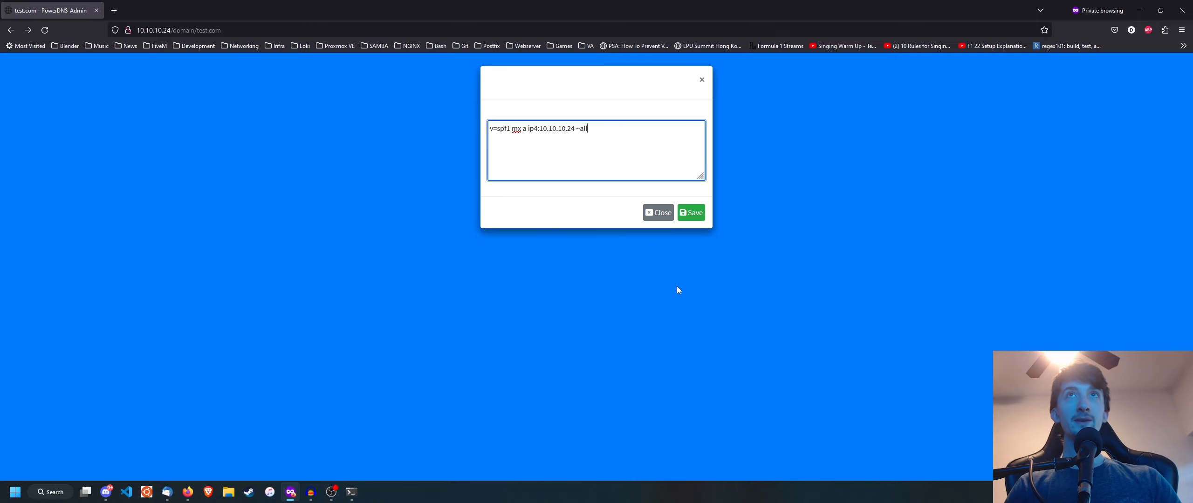
left_click(691, 213)
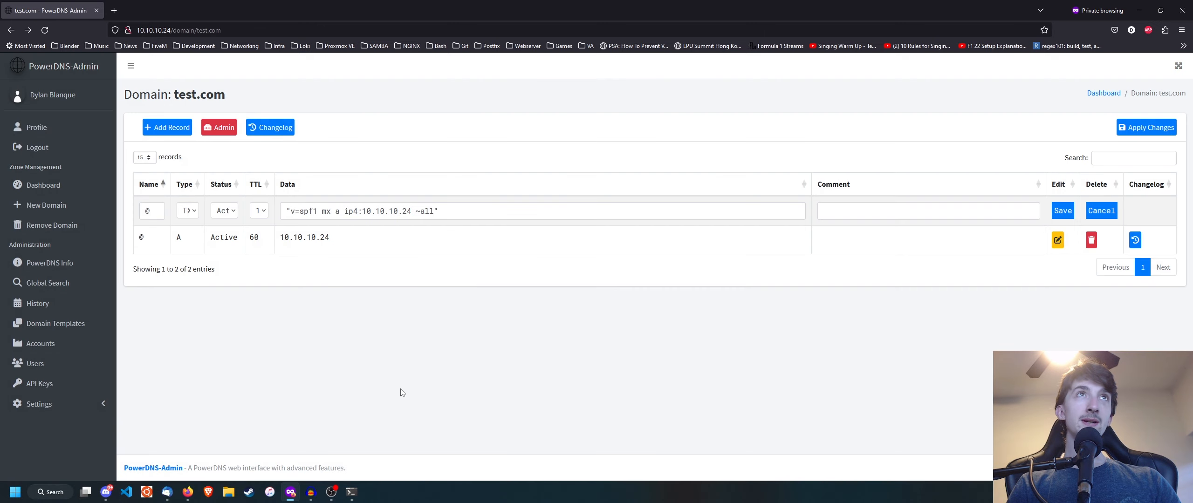
left_click(1063, 212)
- Apply the pending TXT record change to test.com and dismiss the confirmation
left_click(1159, 129)
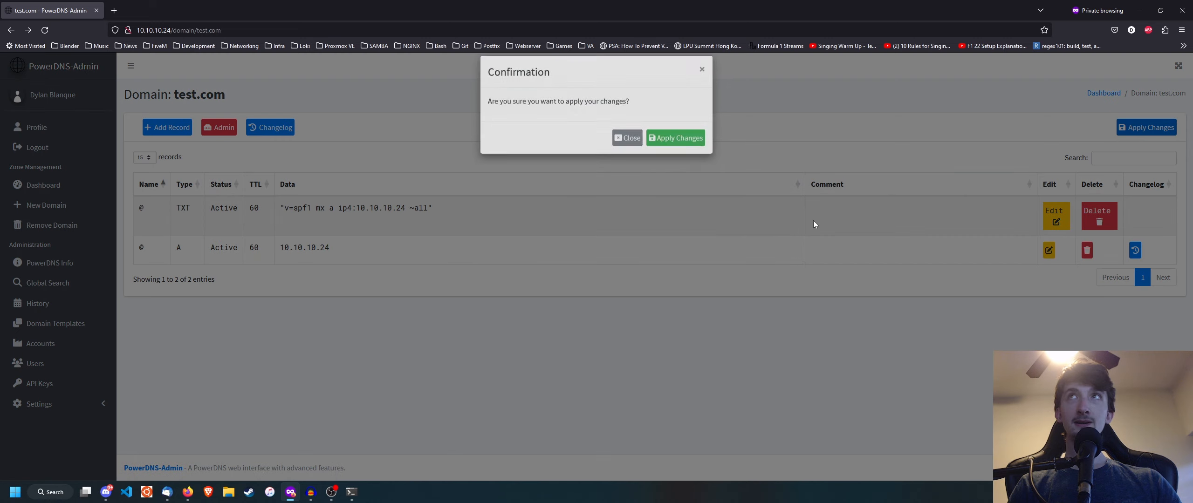
left_click(669, 148)
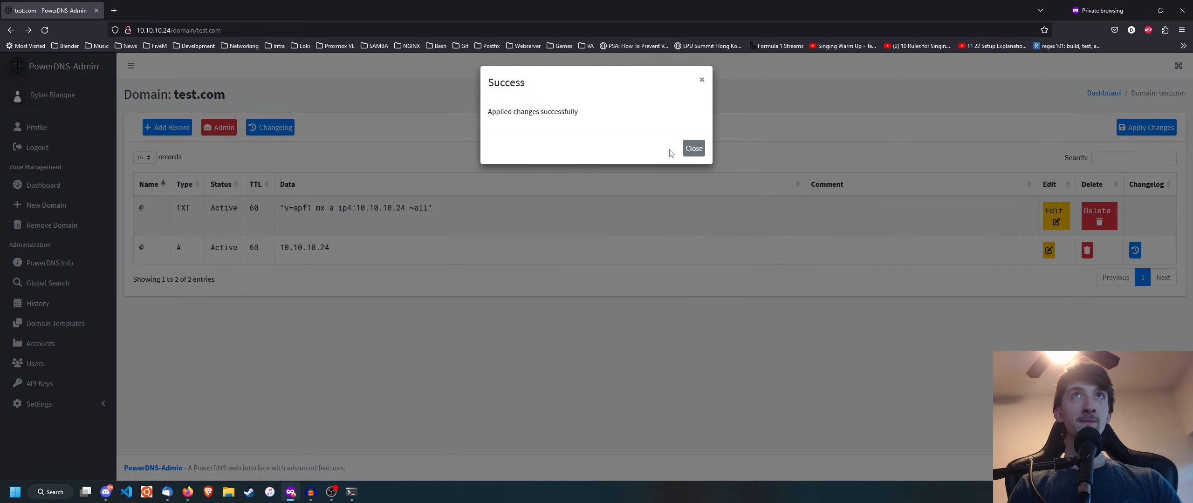
left_click(694, 148)
left_click(351, 492)
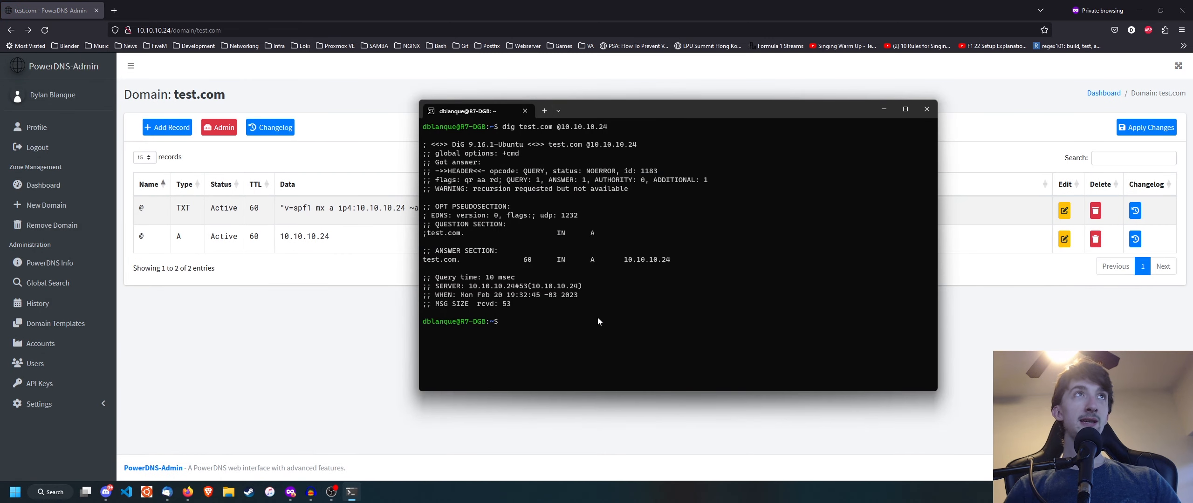
type("dig")
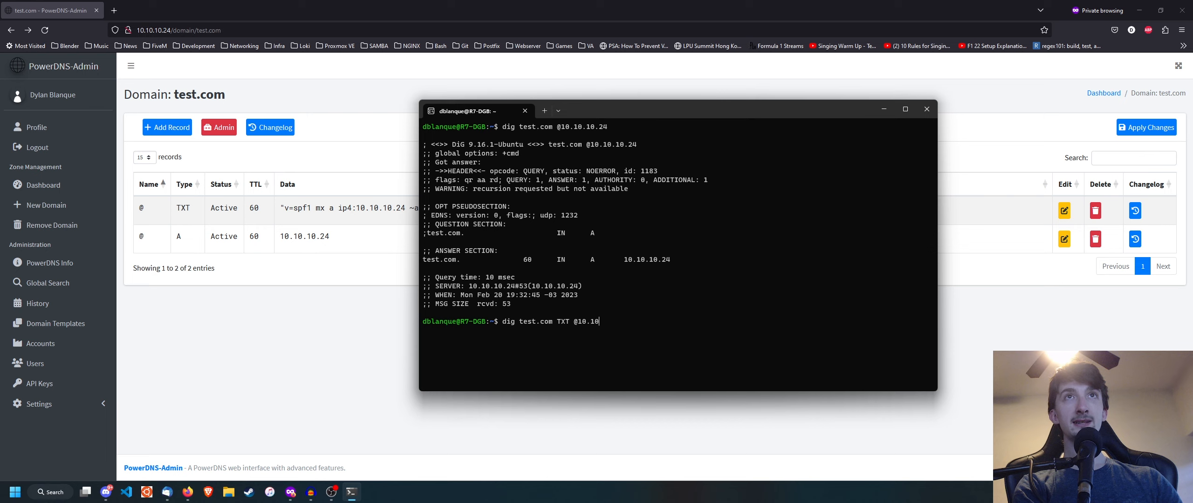
type("test.com TXT @10.10.10.24")
key("Return")
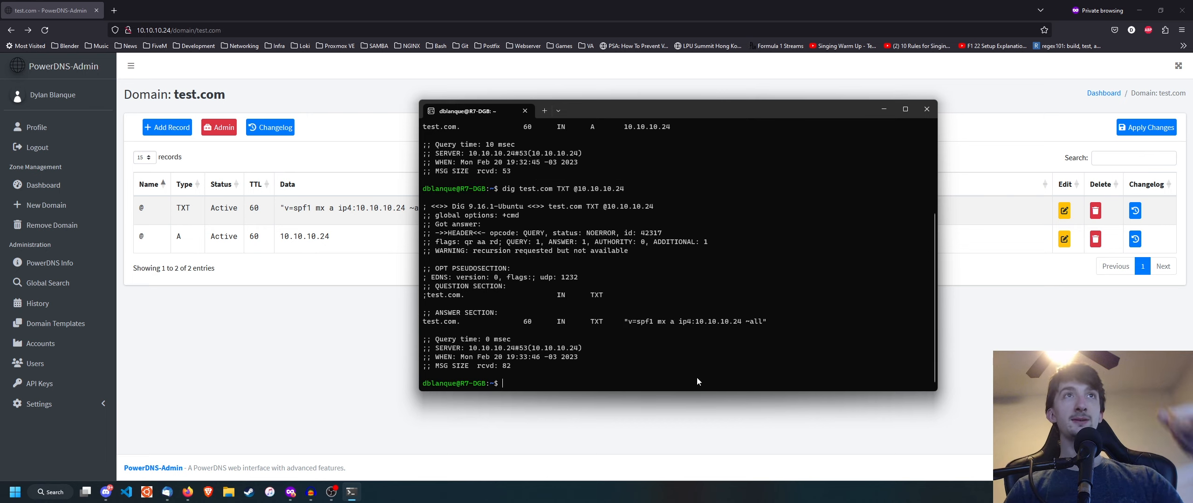
left_click_drag(493, 322, 593, 327)
left_click(644, 322)
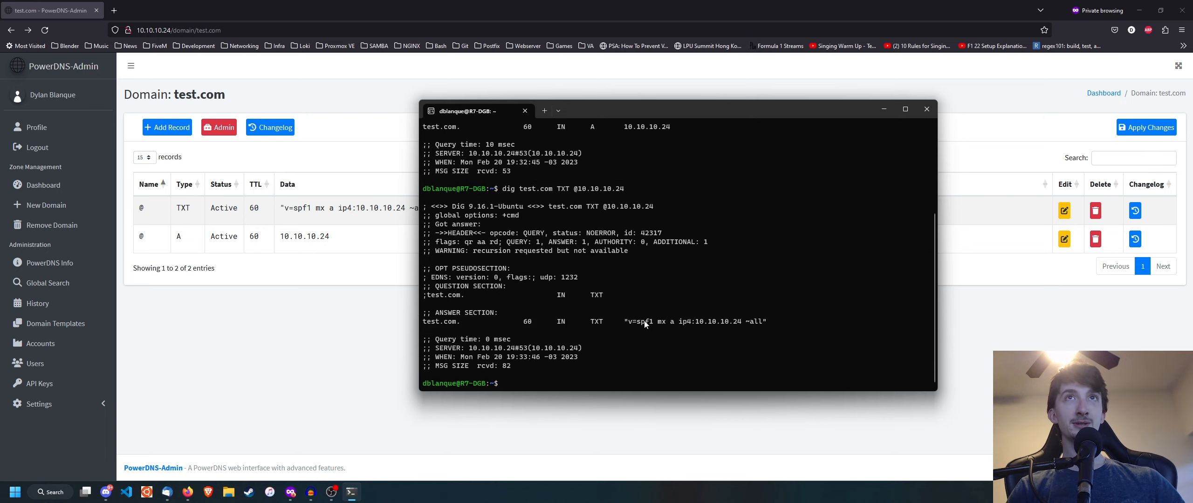
- In PowerDNS-Admin, add an active A record named sub with data 10.10.10.2 to test.com, and apply the change
left_click(322, 420)
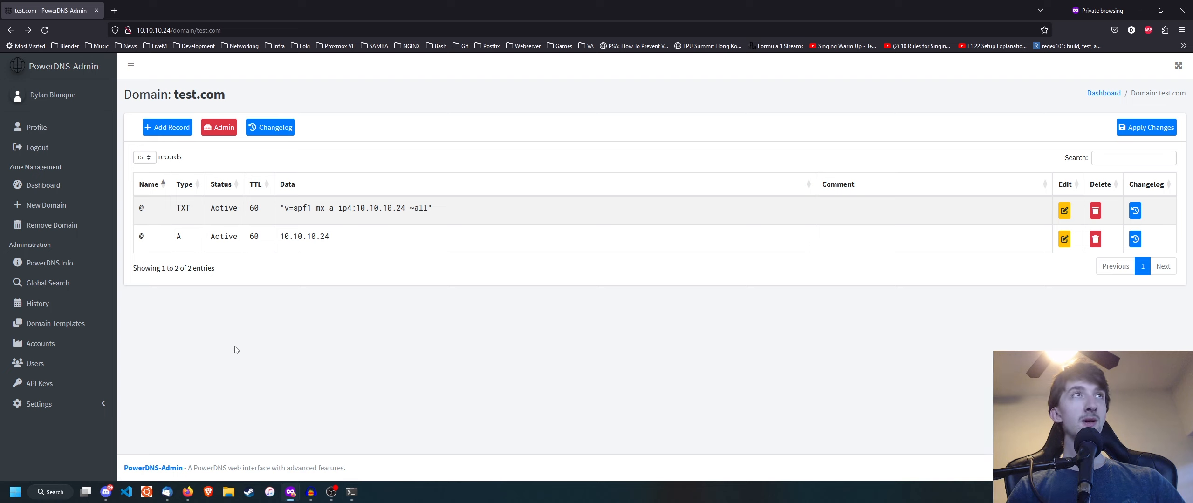
left_click(181, 132)
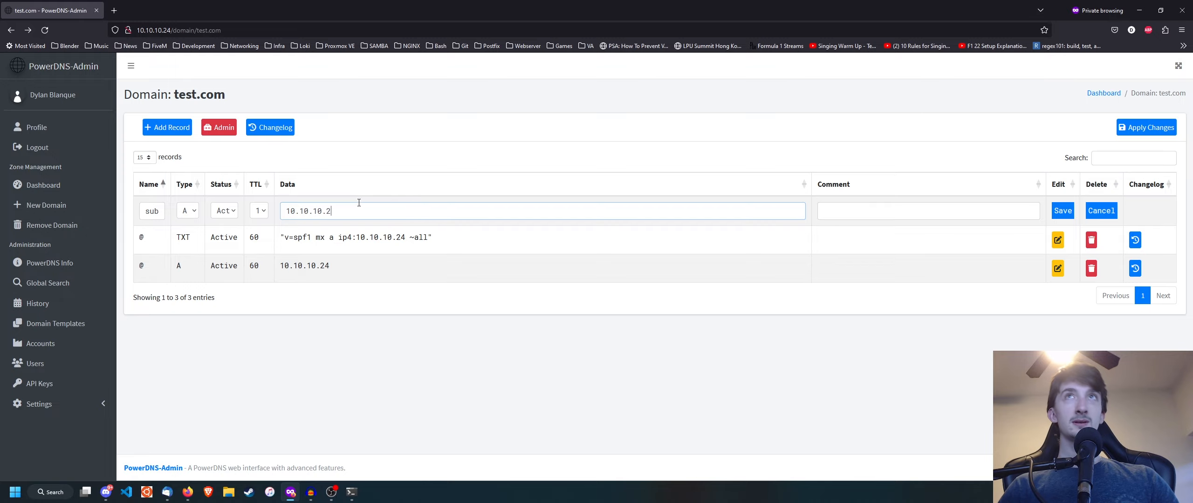
left_click(1062, 212)
left_click(1159, 130)
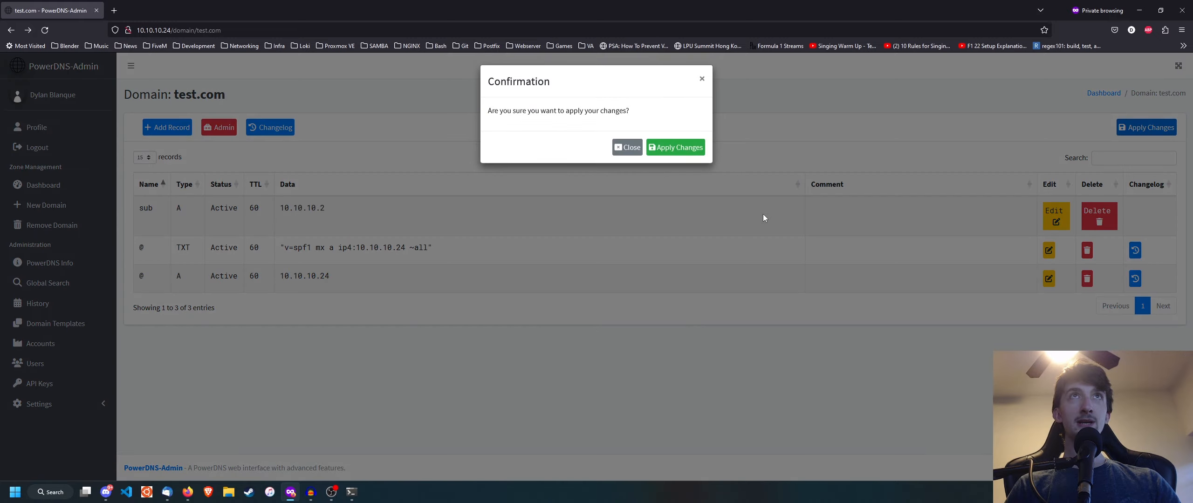
left_click(676, 147)
left_click(694, 146)
key("alt+Tab")
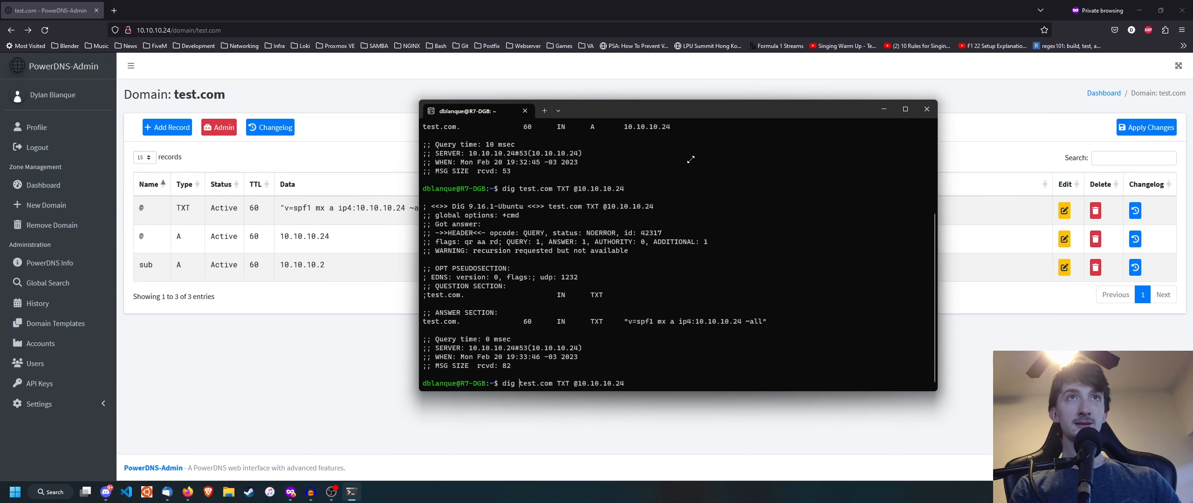
type("sub.")
key("BackSpace")
key("BackSpace")
key("BackSpace")
key("BackSpace")
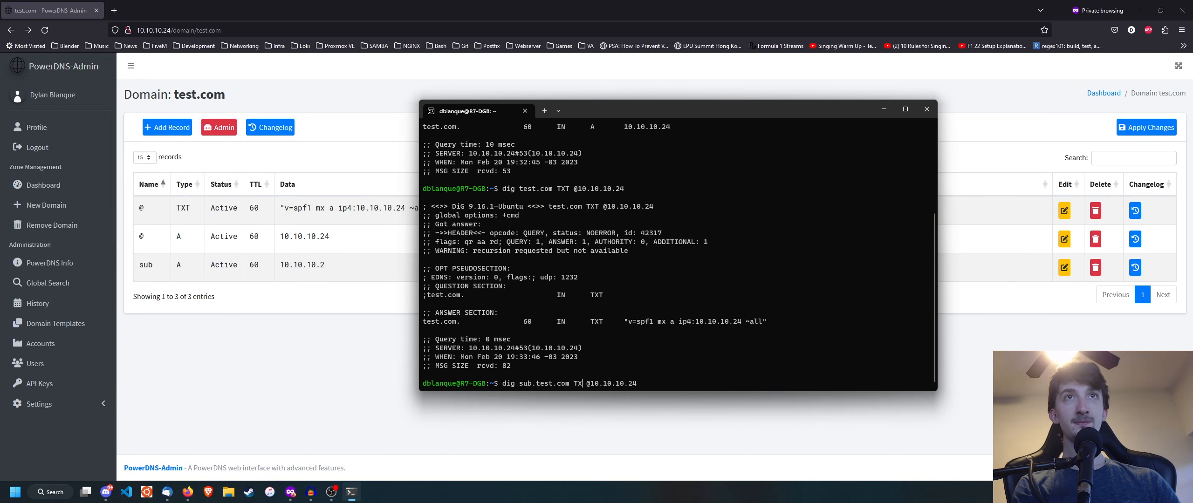
key("Return")
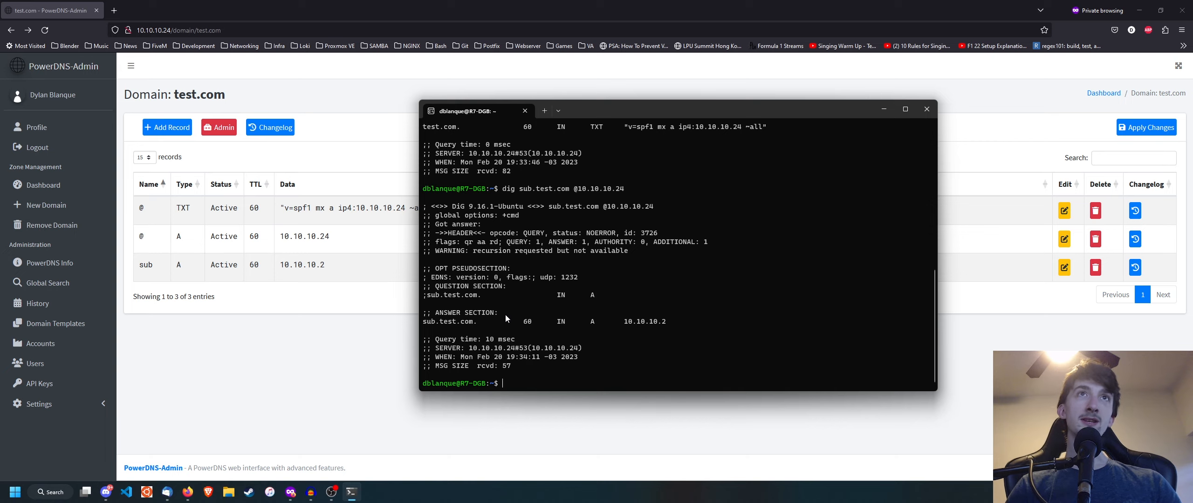
- Switch to PowerDNS-Admin and delete the sub A record, the root A record and the root TXT record from test.com
left_click(304, 383)
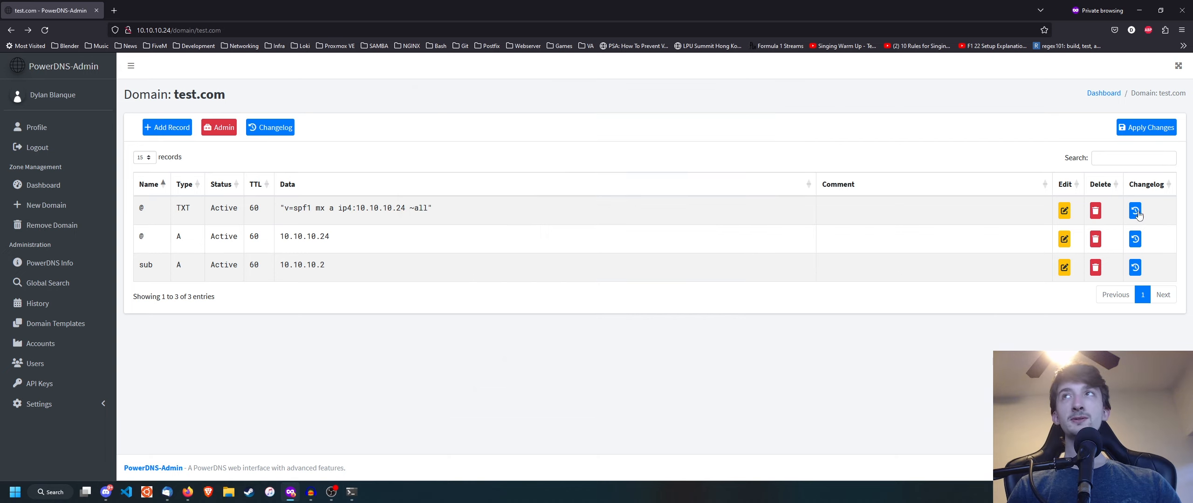
left_click(1095, 268)
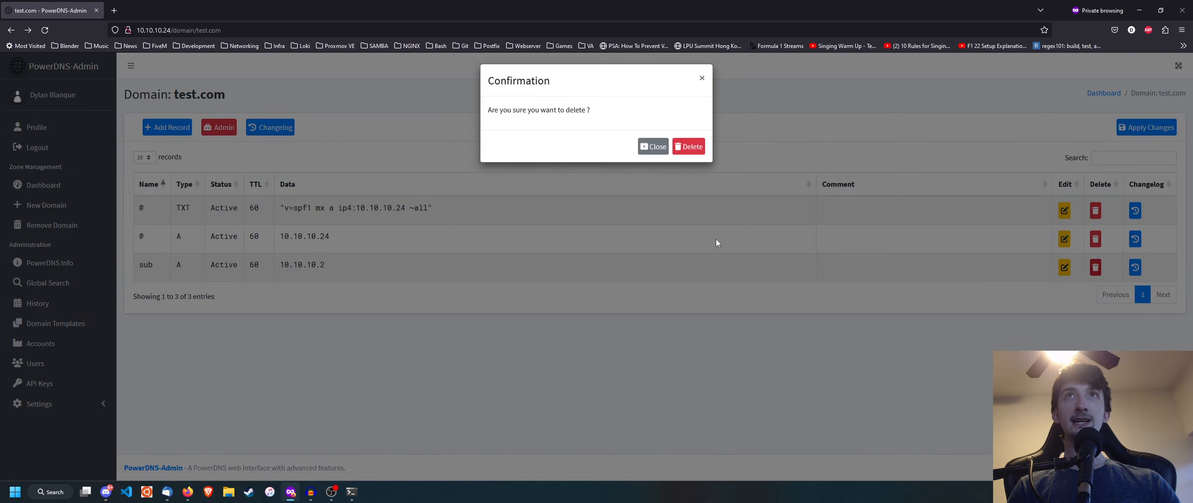
left_click(688, 148)
left_click(1095, 239)
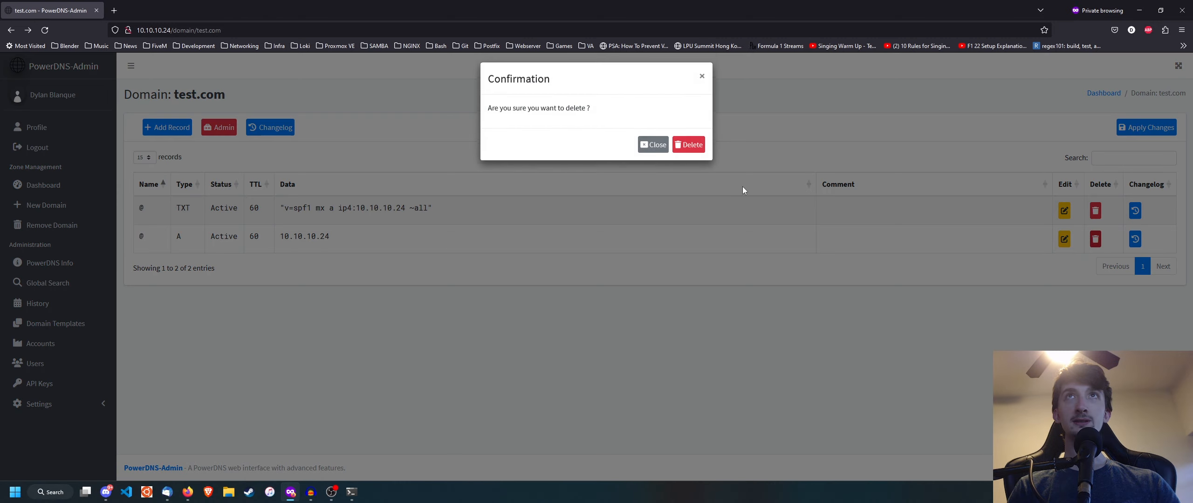
left_click(689, 148)
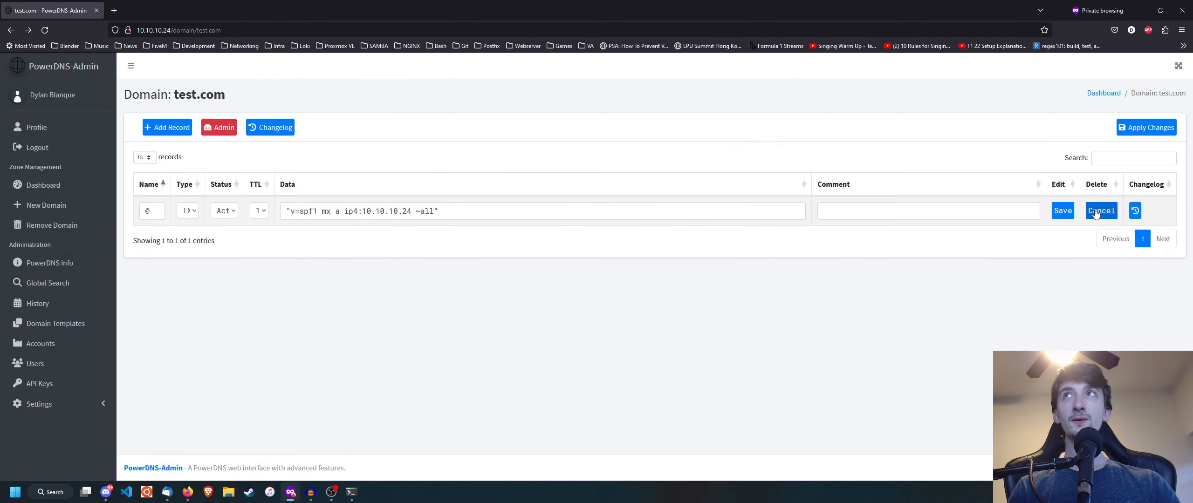
left_click(1095, 210)
left_click(686, 153)
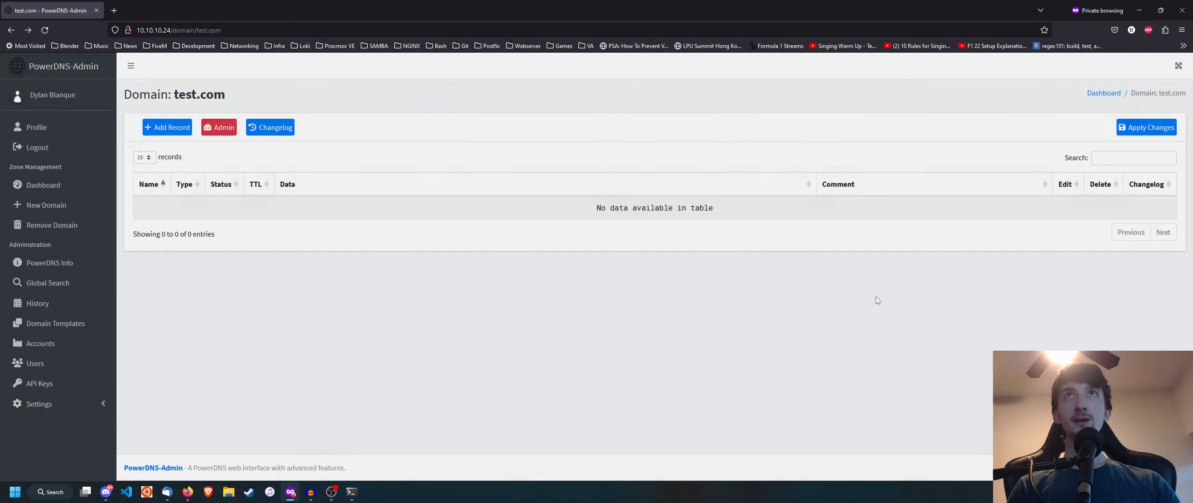
- Apply the pending record deletions to test.com and dismiss the success message
left_click(1146, 128)
left_click(689, 148)
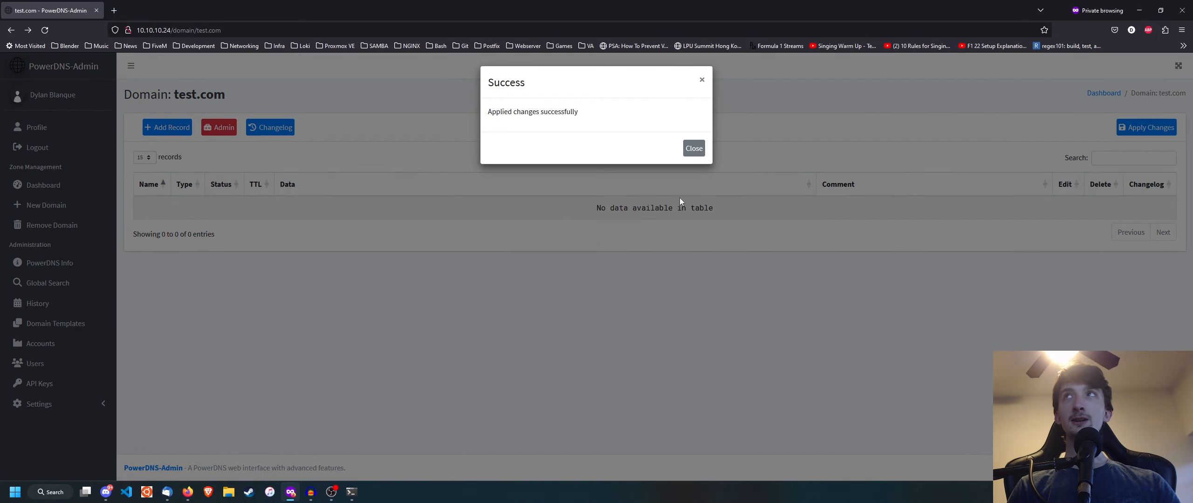
left_click(693, 146)
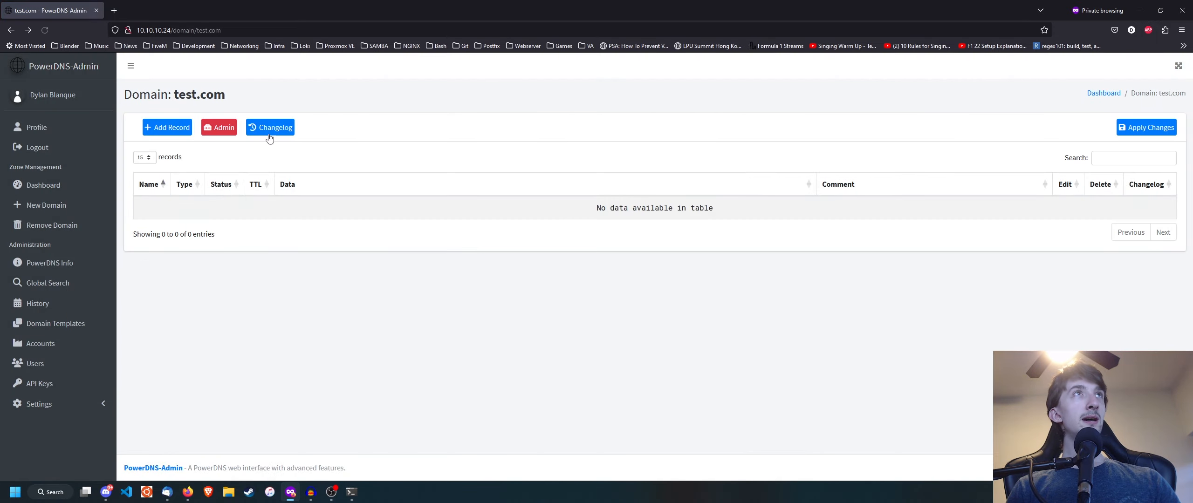
- Open the test.com changelog and examine the record changes behind each timestamped entry
left_click(272, 127)
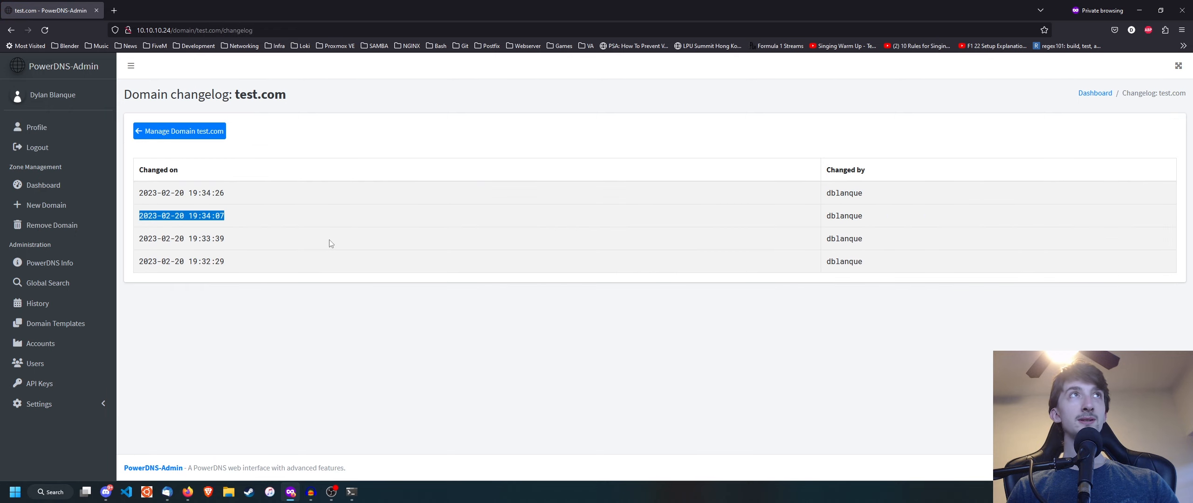
left_click(328, 240)
left_click(168, 202)
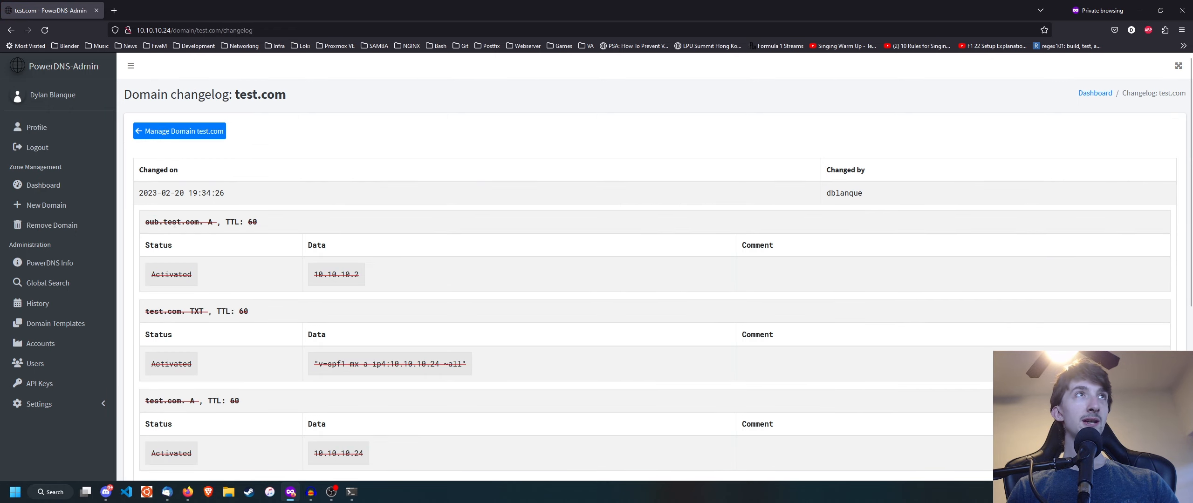
left_click(190, 193)
left_click(205, 215)
scroll(229, 282, "down", 3)
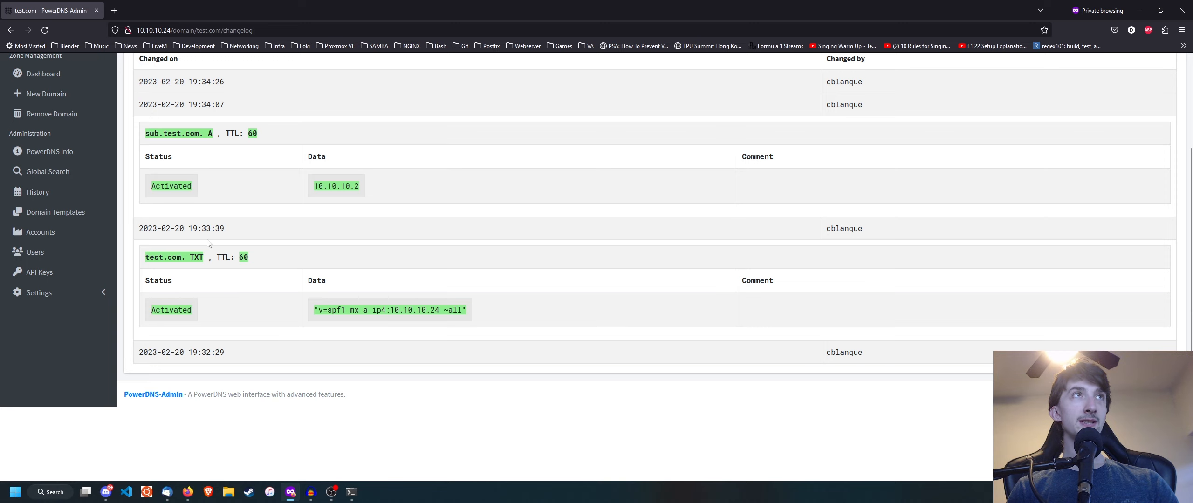
left_click(208, 354)
scroll(211, 354, "up", 3)
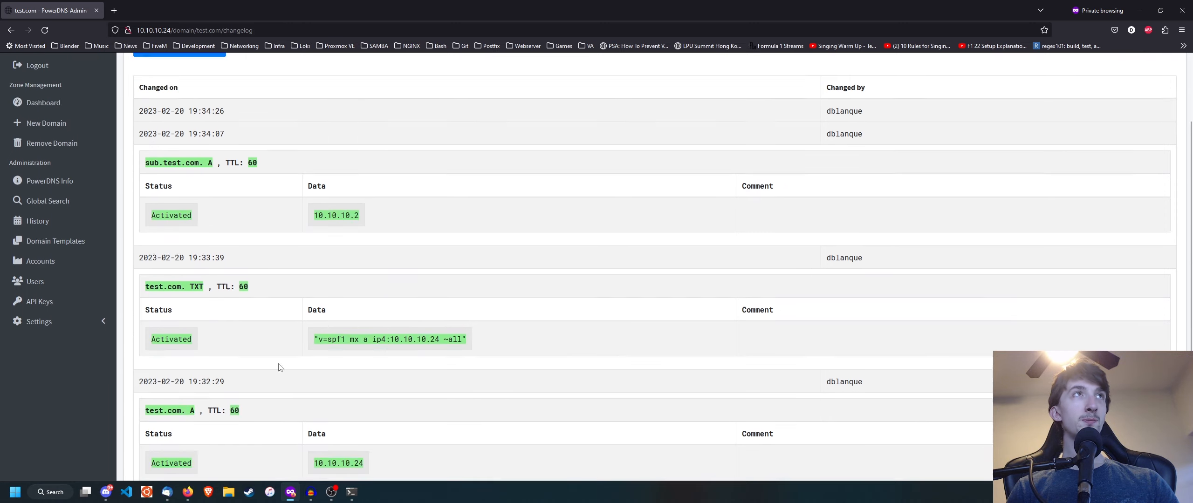
left_click(202, 193)
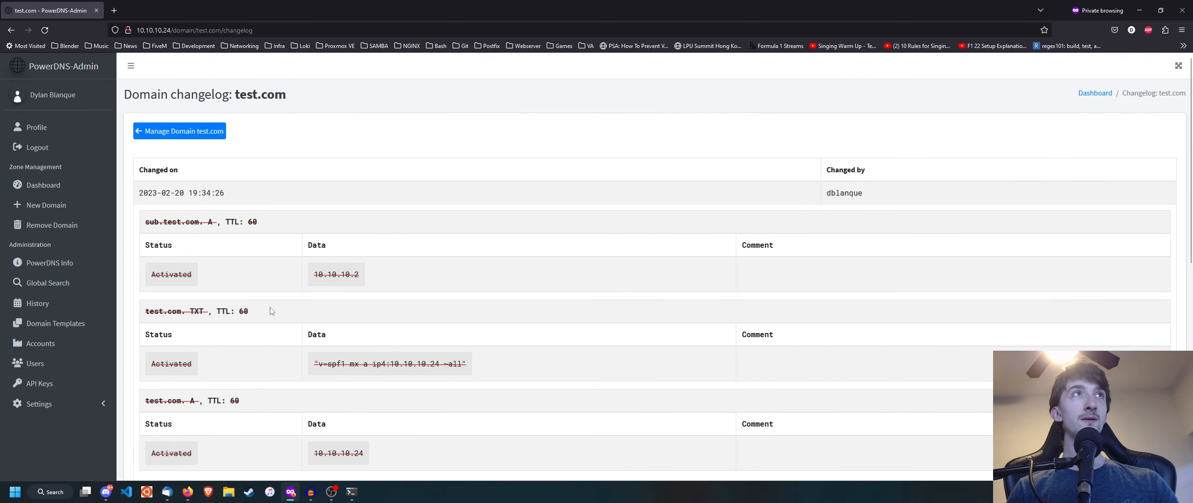
scroll(272, 311, "down", 7)
scroll(240, 319, "up", 7)
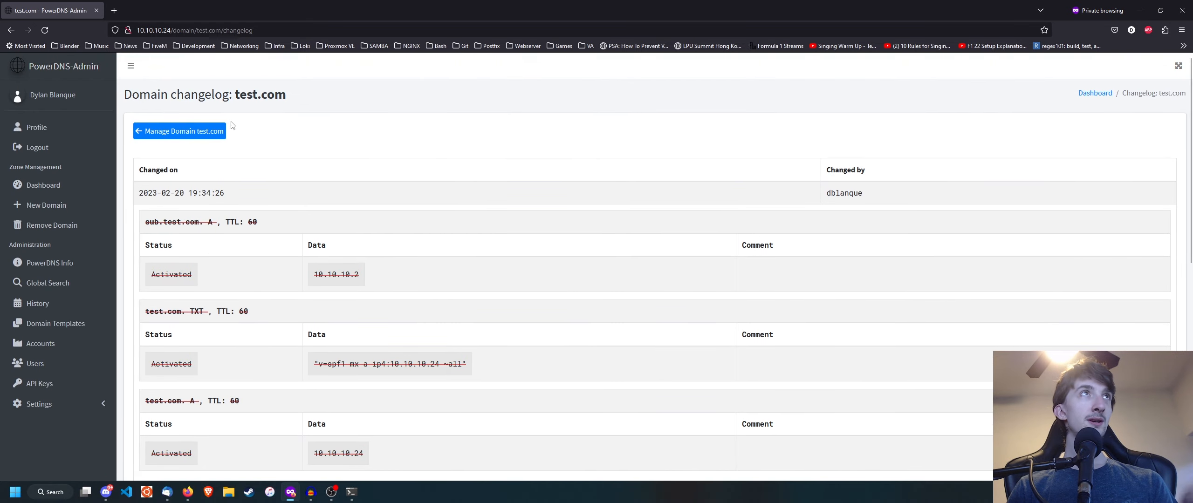
- Return to the dashboard, view the DNSSEC activation prompt for test.com, and cancel it without enabling DNSSEC
left_click(222, 130)
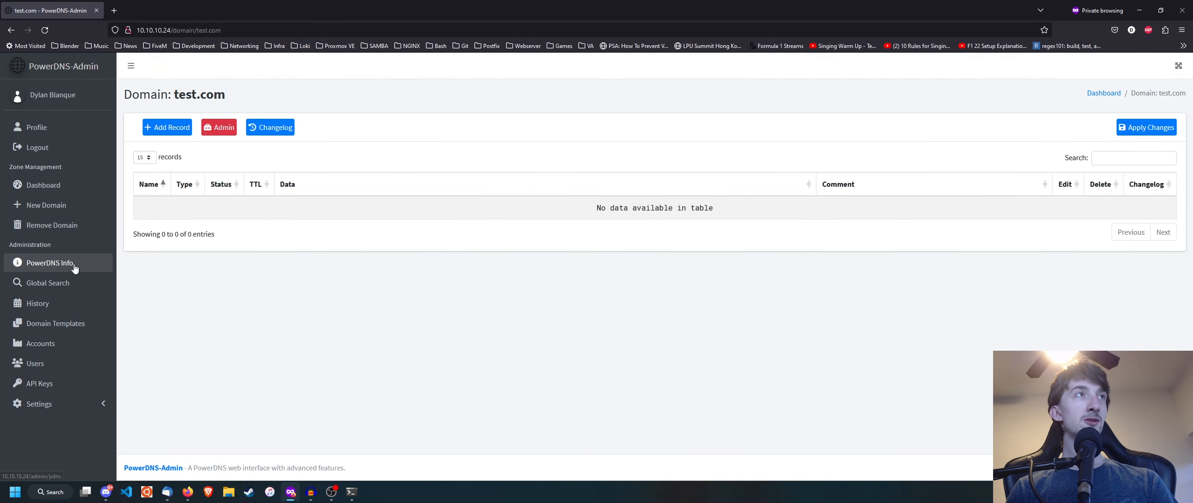
left_click(50, 186)
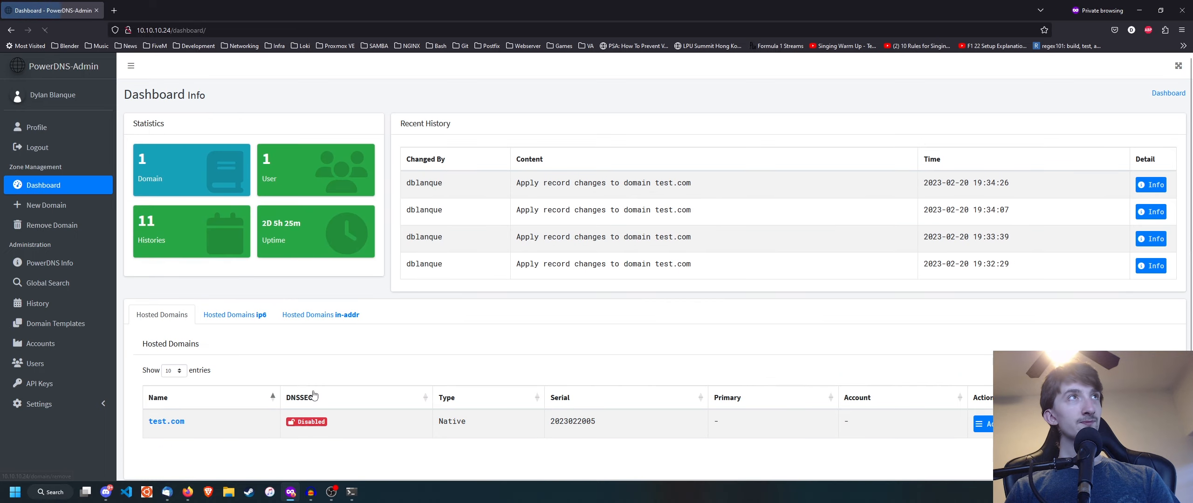
scroll(312, 395, "down", 1)
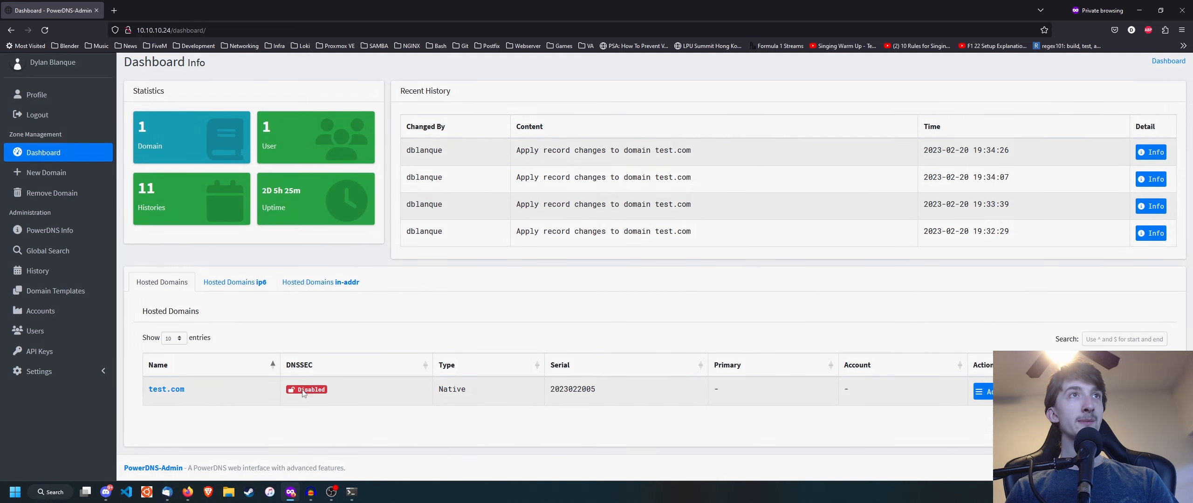
left_click(304, 391)
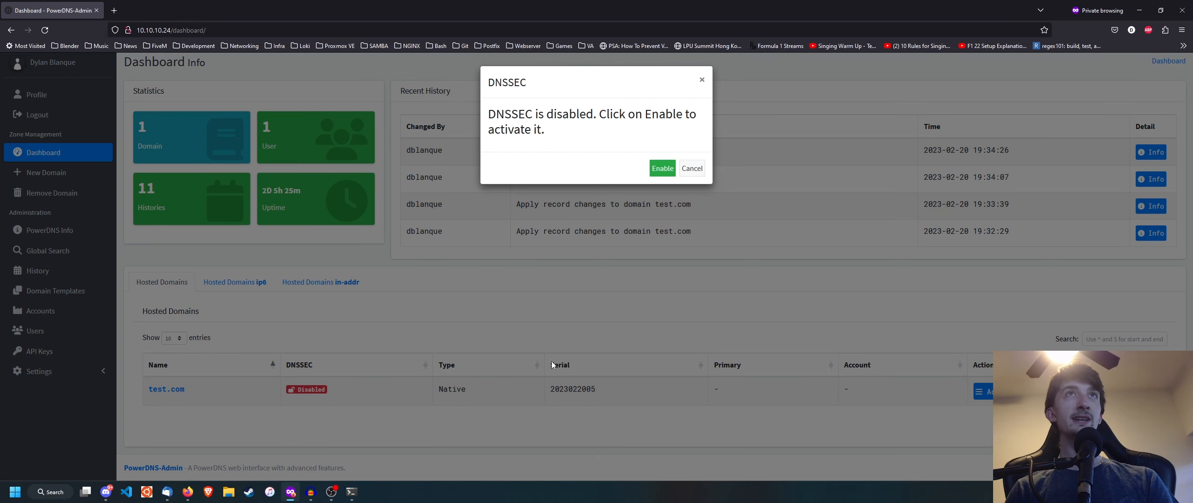
left_click(693, 169)
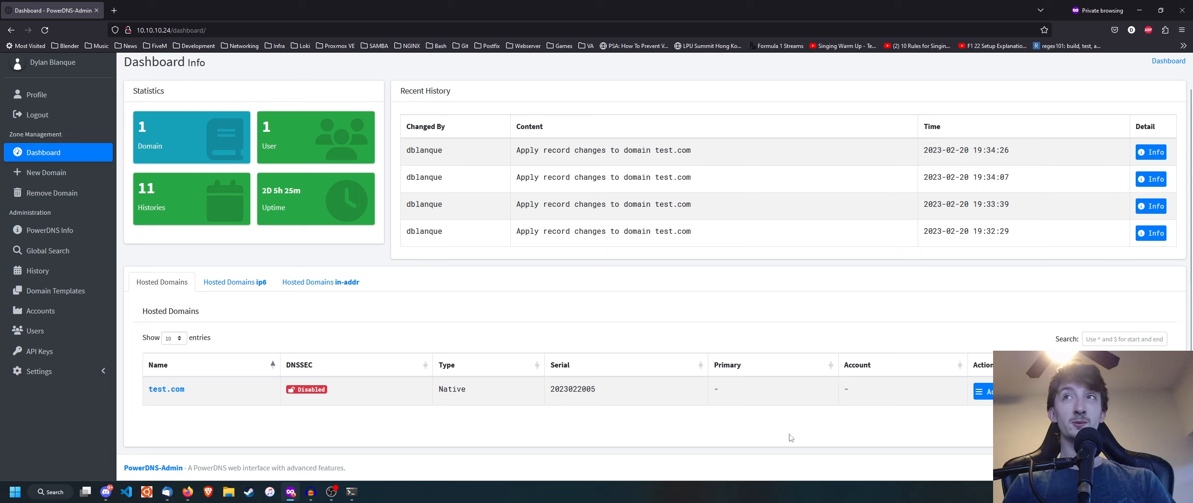
- Look over the available actions for test.com in the hosted domains list and close them without choosing one
left_click(985, 394)
left_click(812, 430)
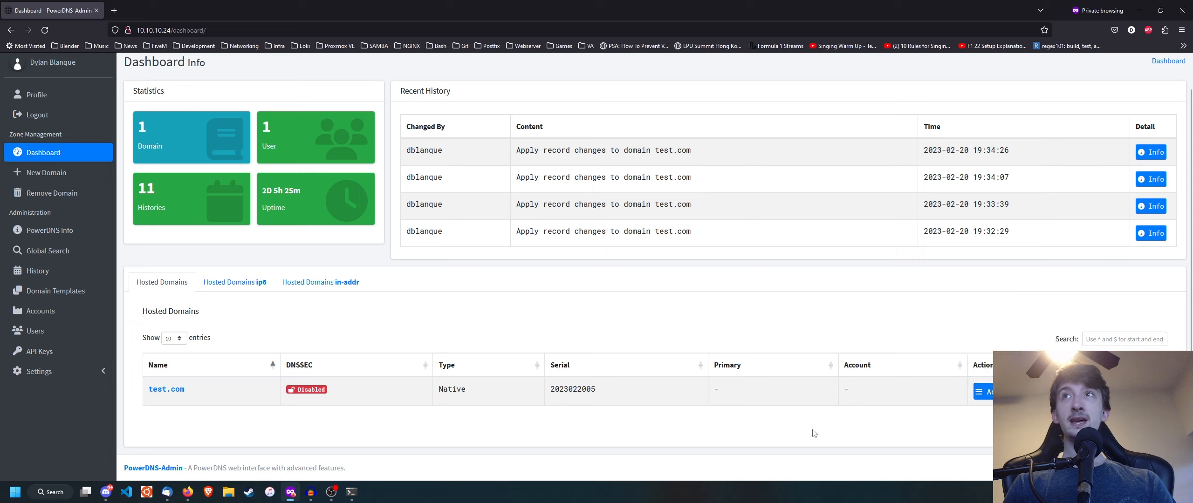
left_click(984, 395)
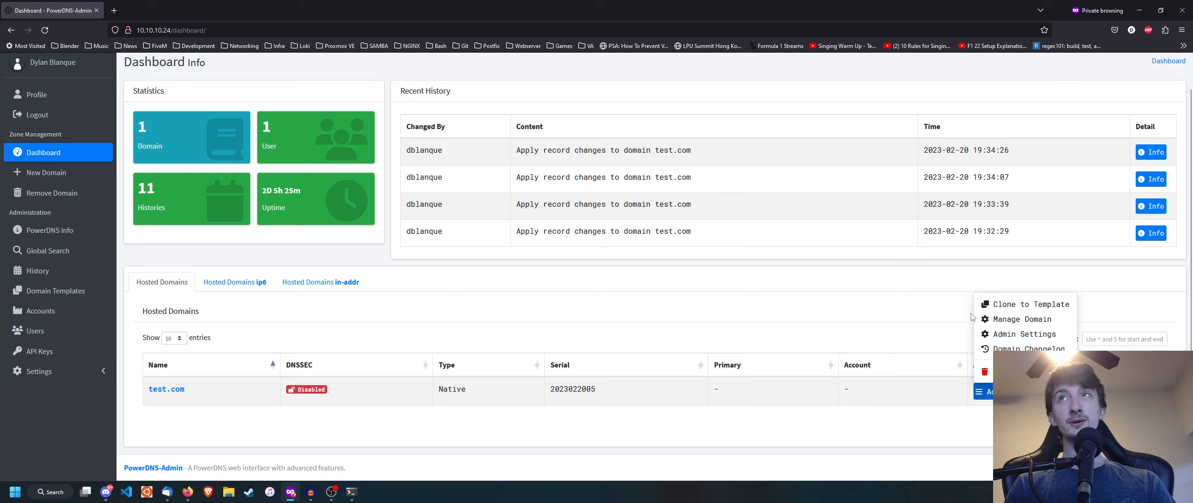
left_click(516, 417)
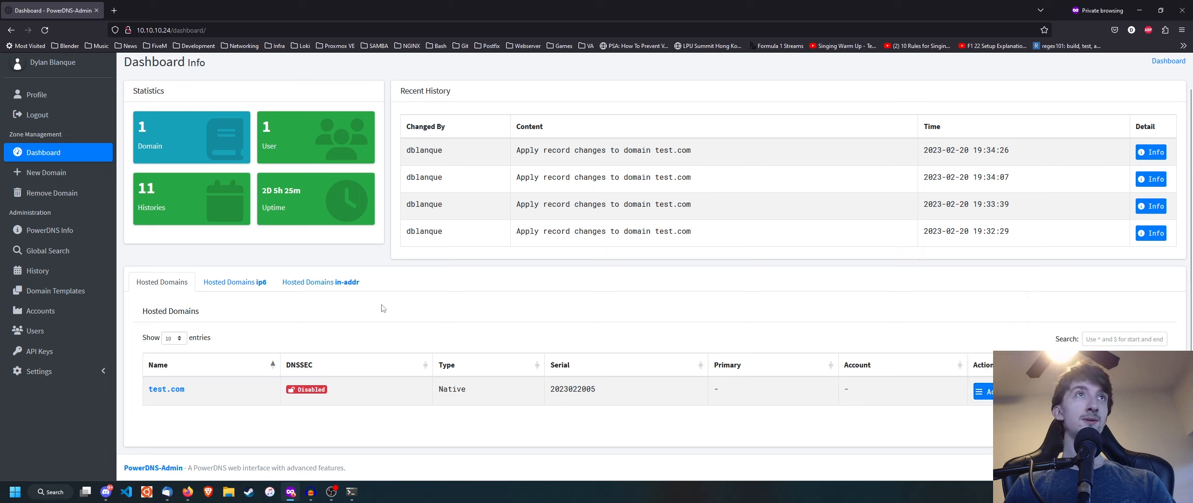
- View the in-addr and ip6 hosted domain lists, and return to the main hosted domains list
left_click(322, 284)
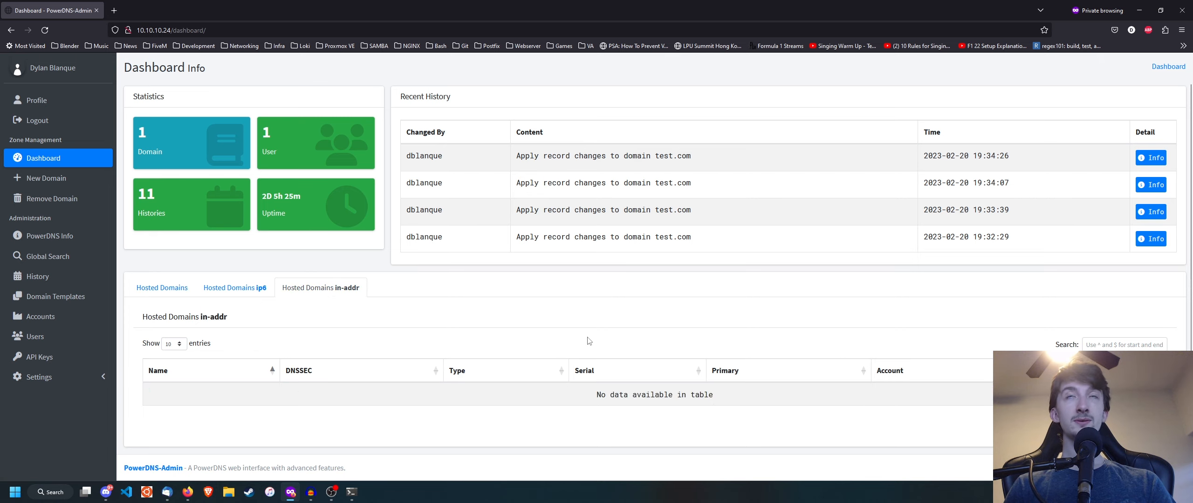
left_click(215, 287)
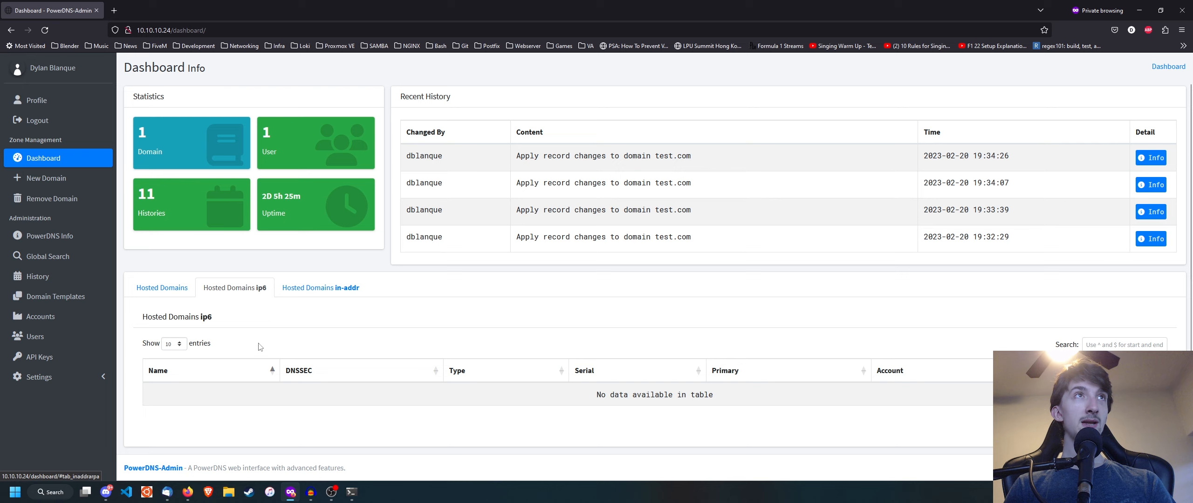
left_click(180, 287)
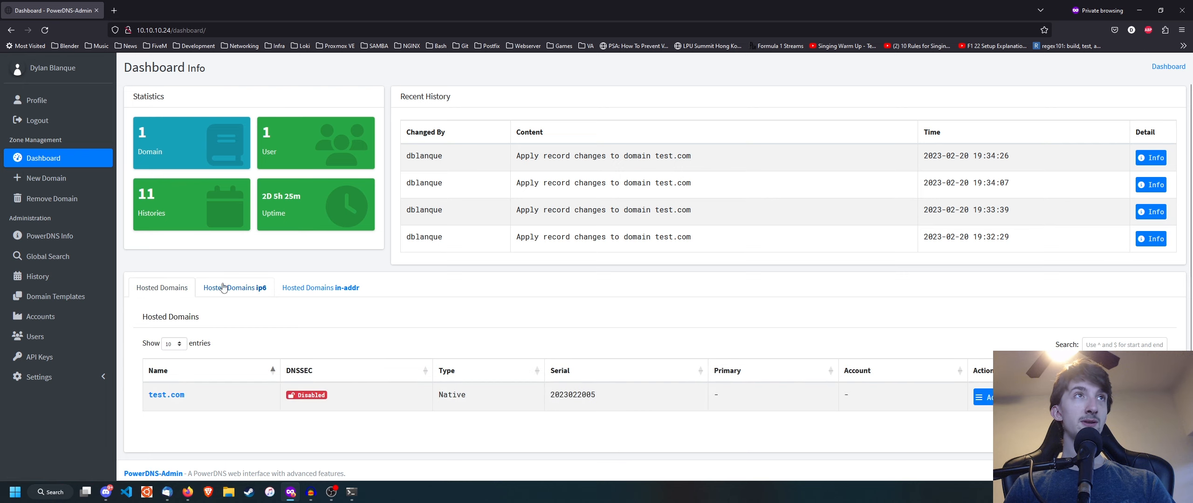
left_click(224, 288)
left_click(180, 289)
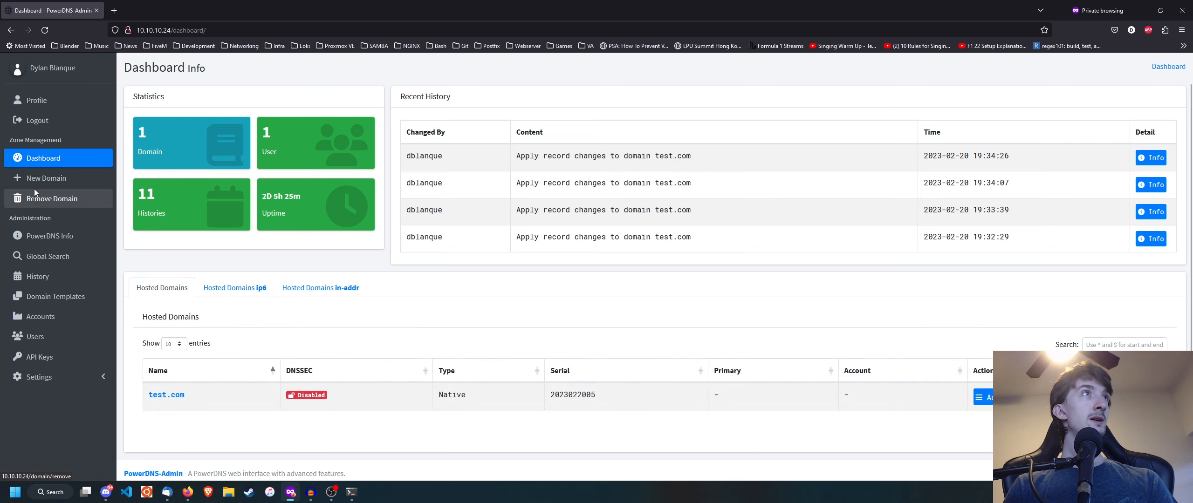
- Open the PowerDNS server information page and look through the server statistics
left_click(34, 239)
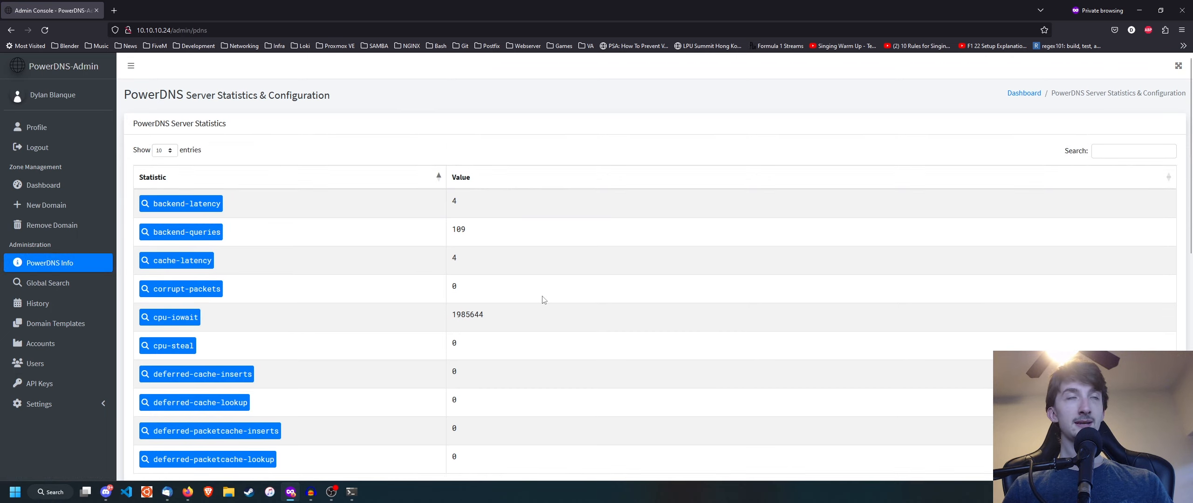
scroll(543, 299, "down", 5)
scroll(541, 328, "up", 5)
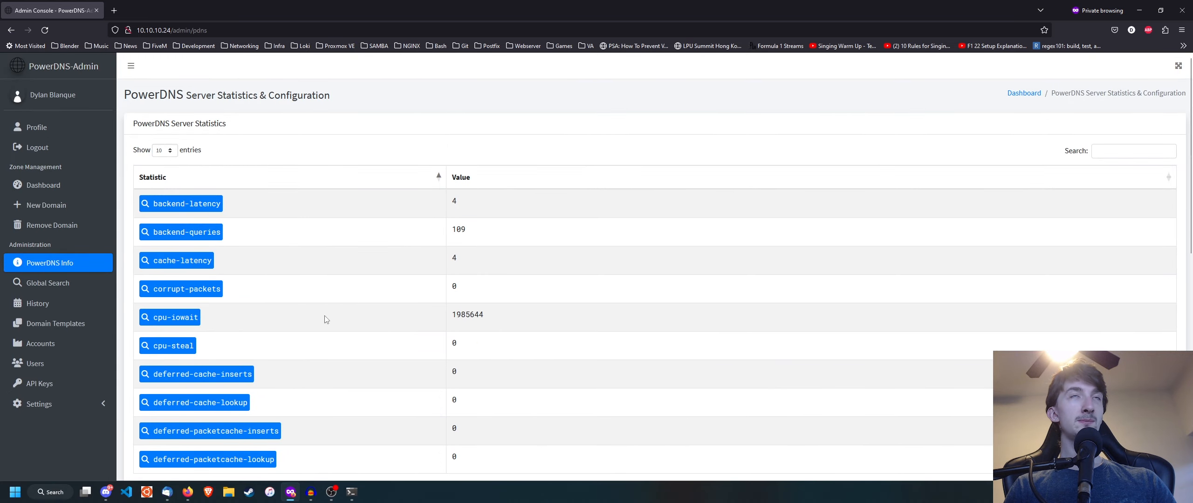
scroll(396, 371, "down", 5)
scroll(396, 357, "up", 5)
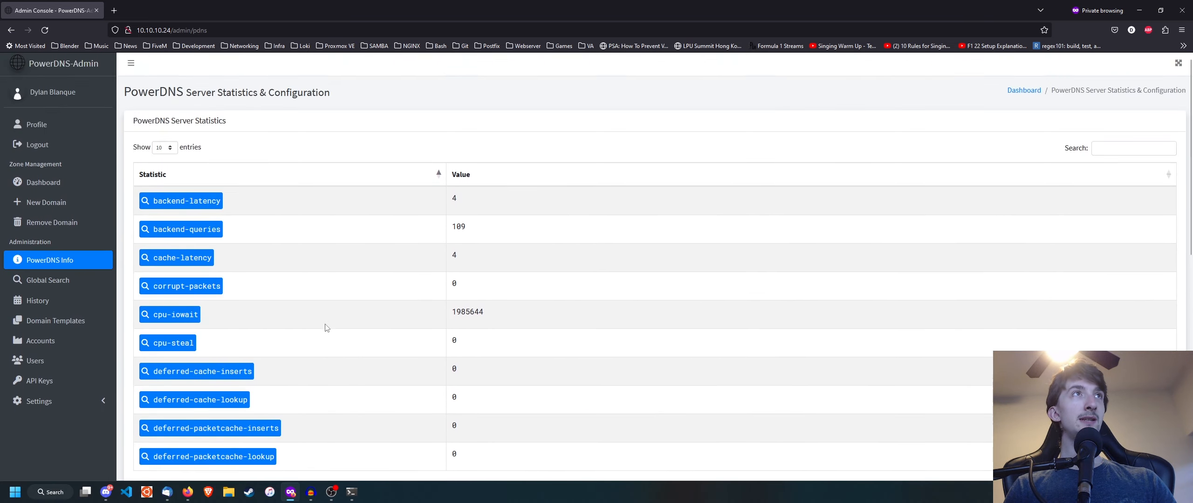
scroll(243, 308, "down", 1)
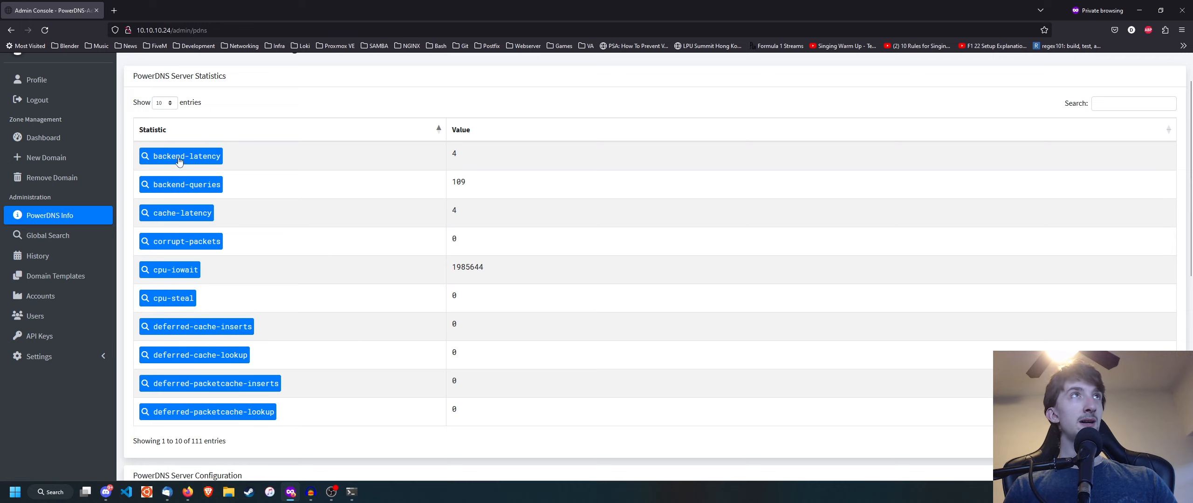
- Page through the PowerDNS server configuration entries to direct-dnskey and open its documentation search
scroll(179, 161, "down", 9)
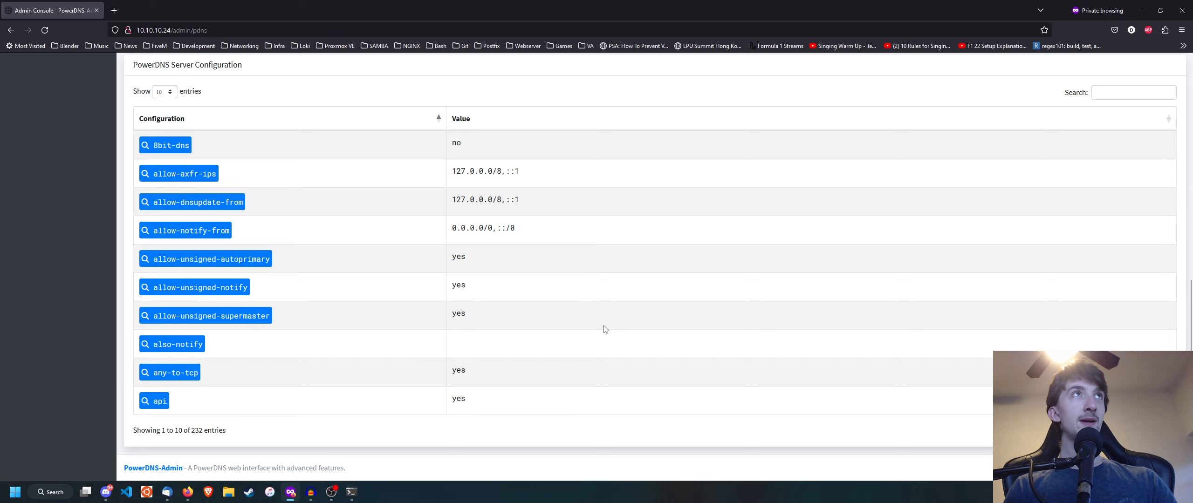
left_click(1163, 434)
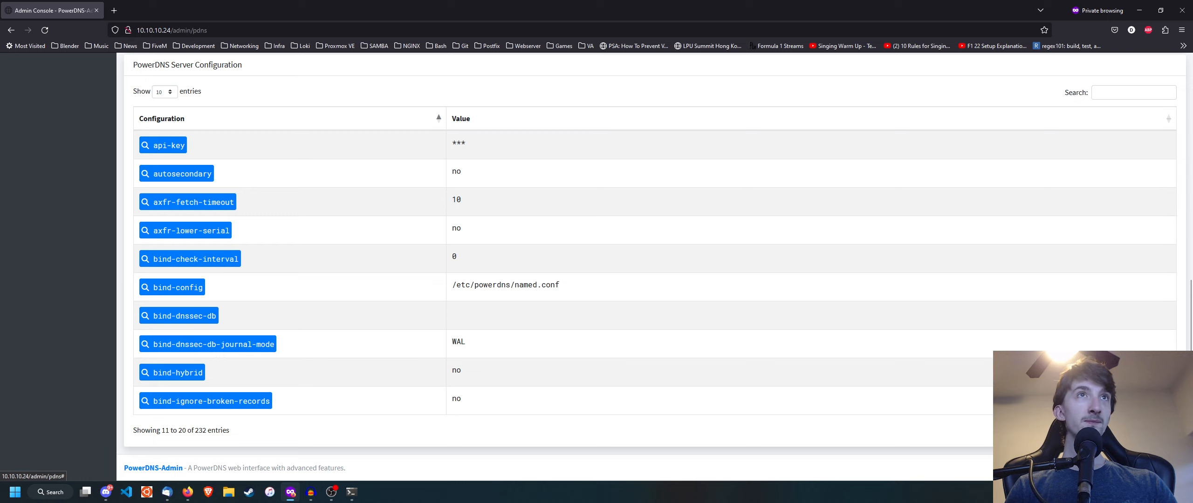
left_click(1164, 434)
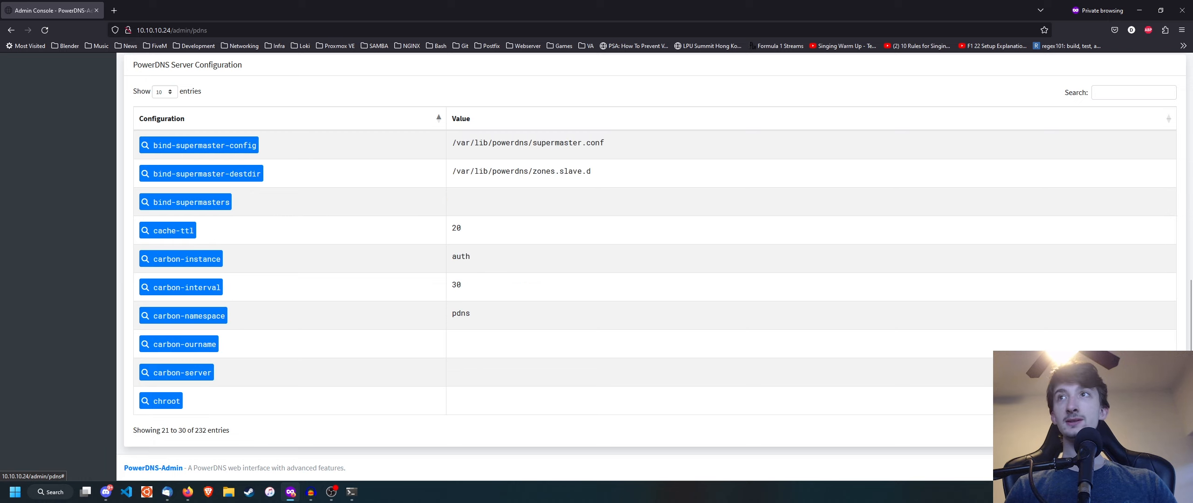
left_click(1163, 434)
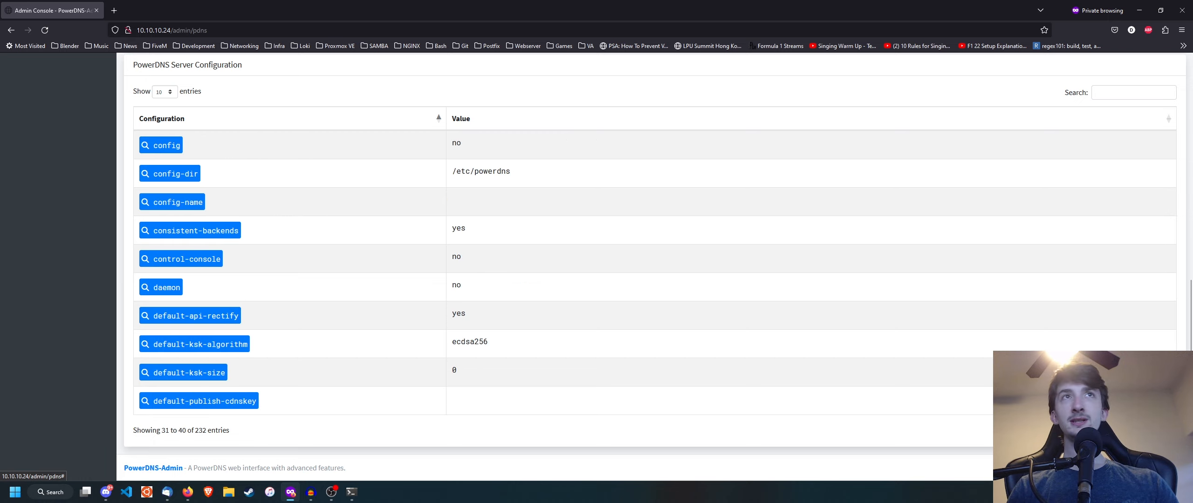
left_click(1164, 434)
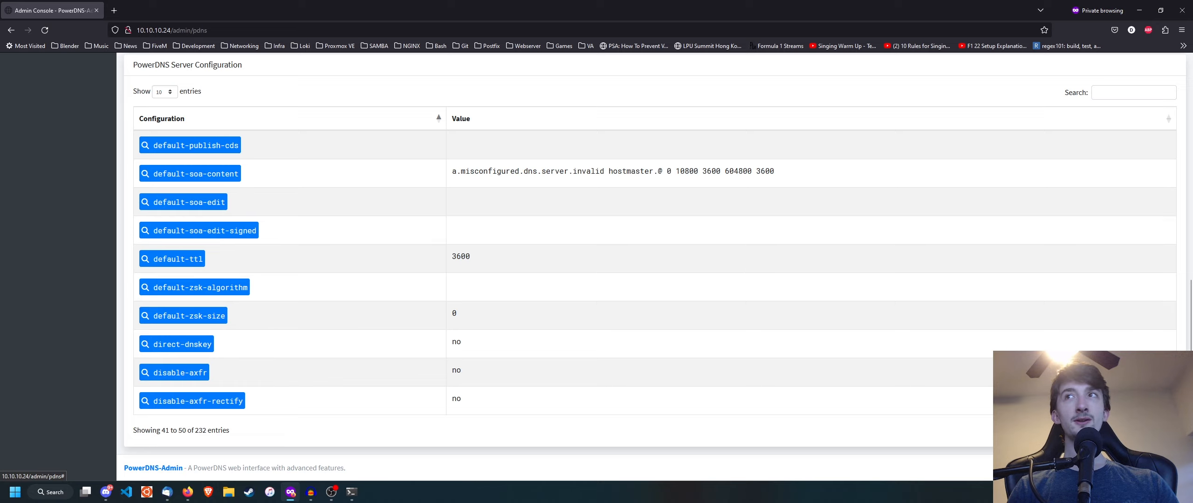
left_click(192, 344)
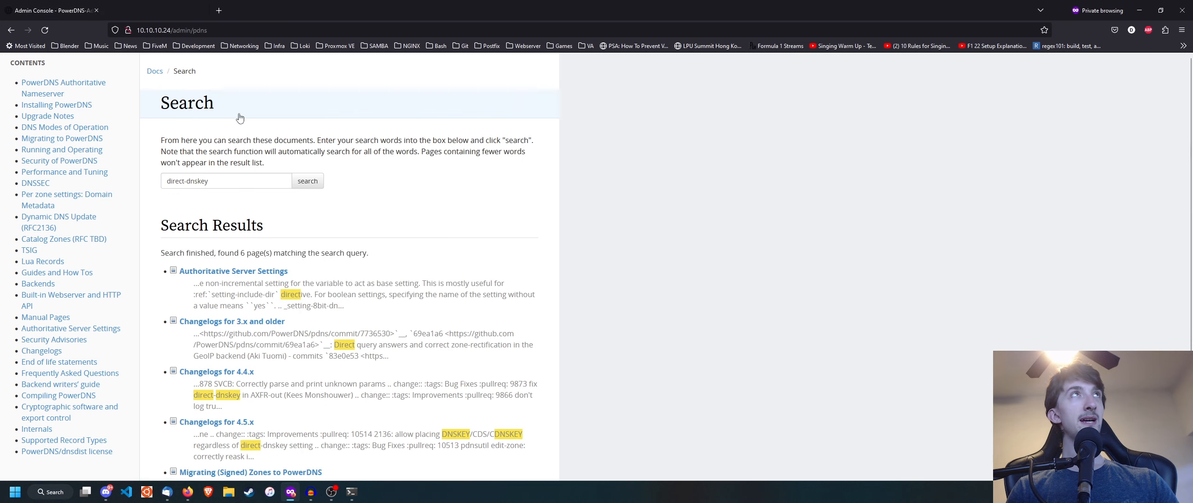
- Close the direct-dnskey documentation search, advance the server configuration list one page, and look back over the statistics and configuration tables
key("ctrl+w")
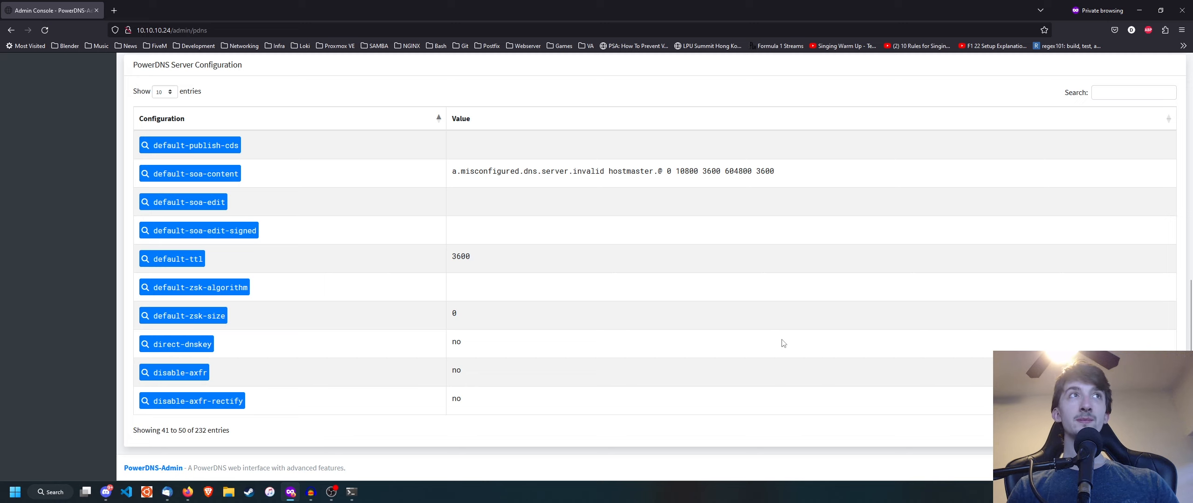
left_click(1160, 430)
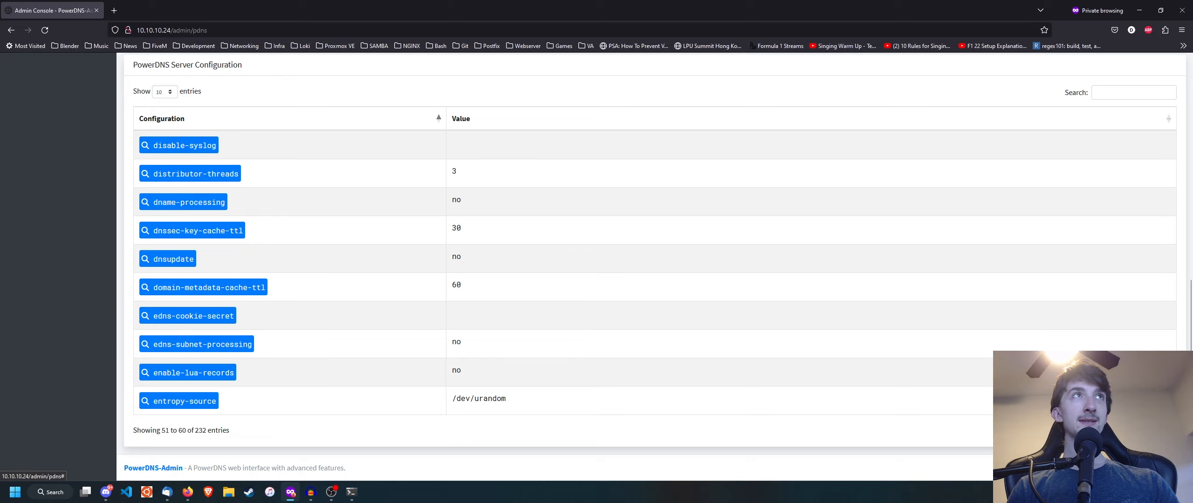
scroll(746, 350, "up", 10)
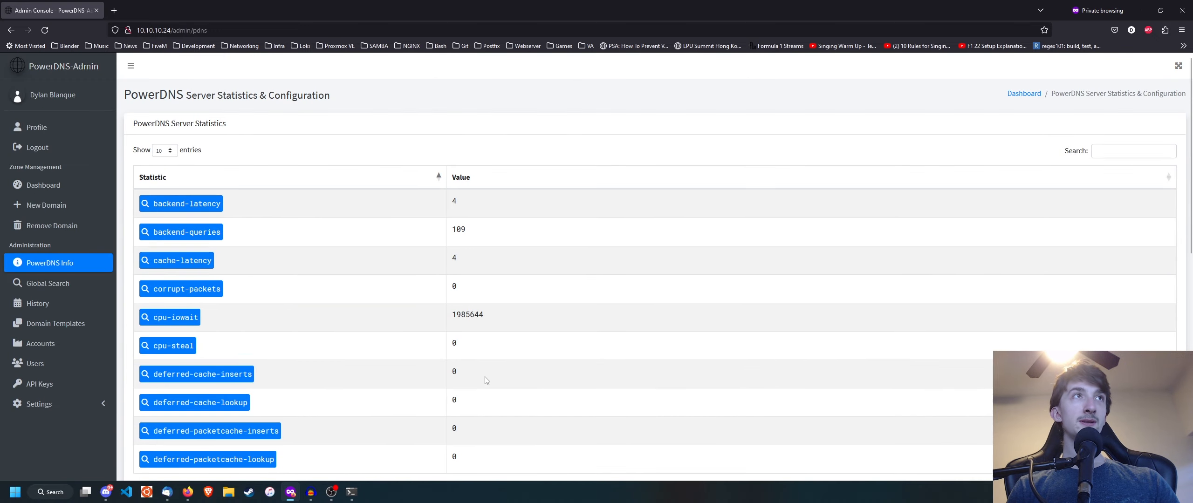
scroll(344, 384, "down", 8)
scroll(280, 410, "up", 7)
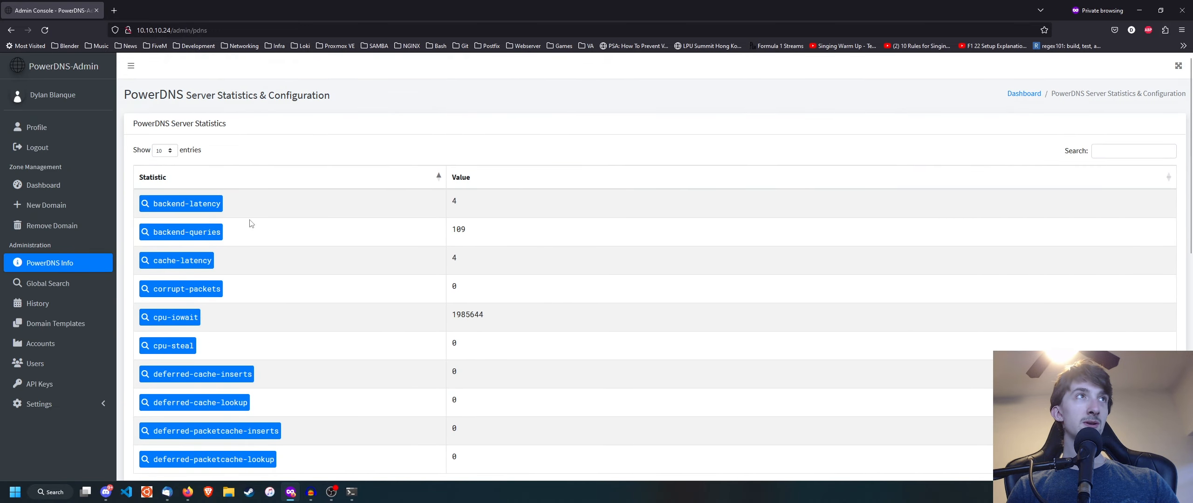
- Open the Global Search page and look over its keyword field and the domain, record and comment result tables
left_click(54, 286)
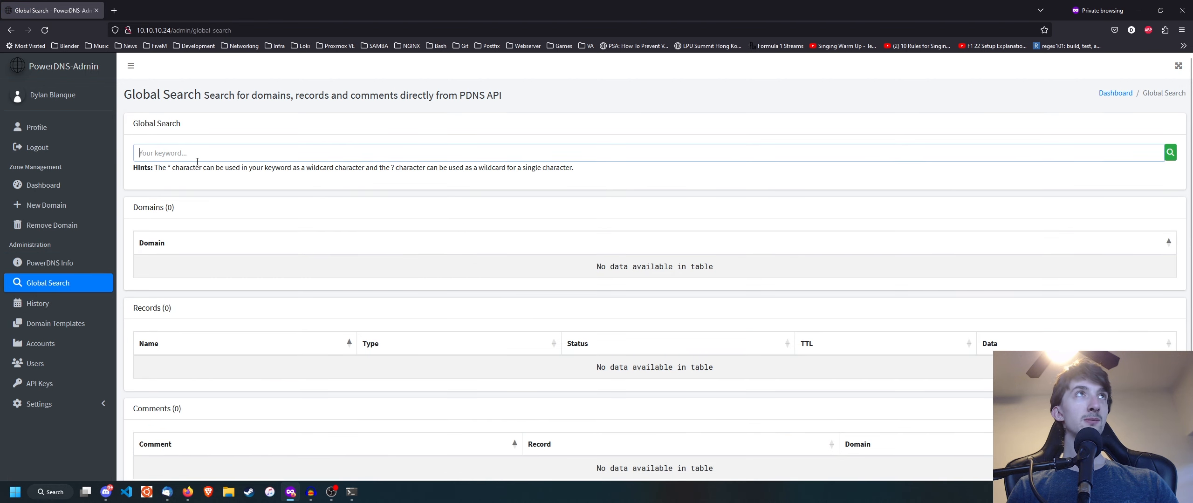
left_click(309, 353)
left_click(305, 349)
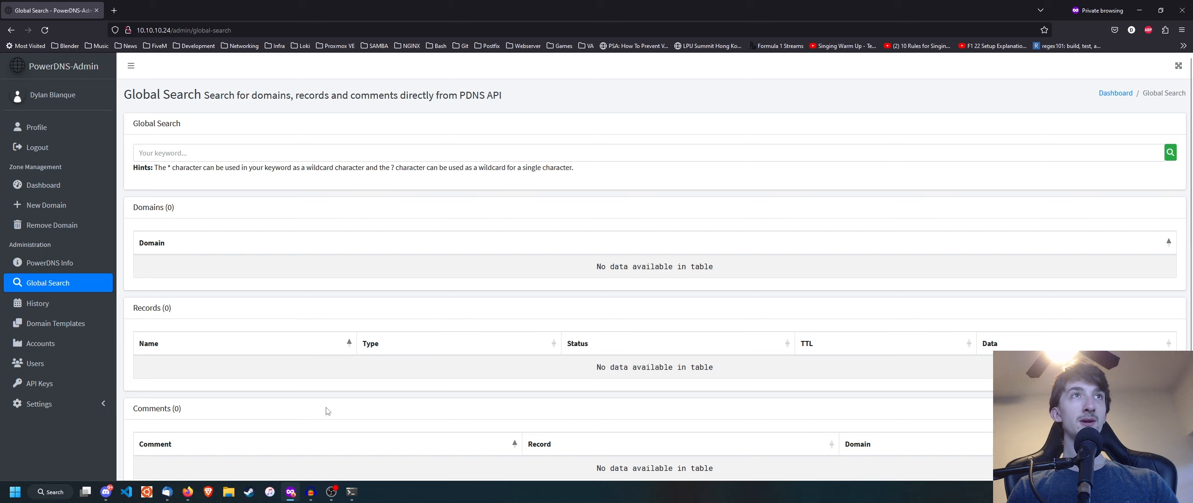
scroll(303, 382, "down", 1)
scroll(298, 387, "up", 1)
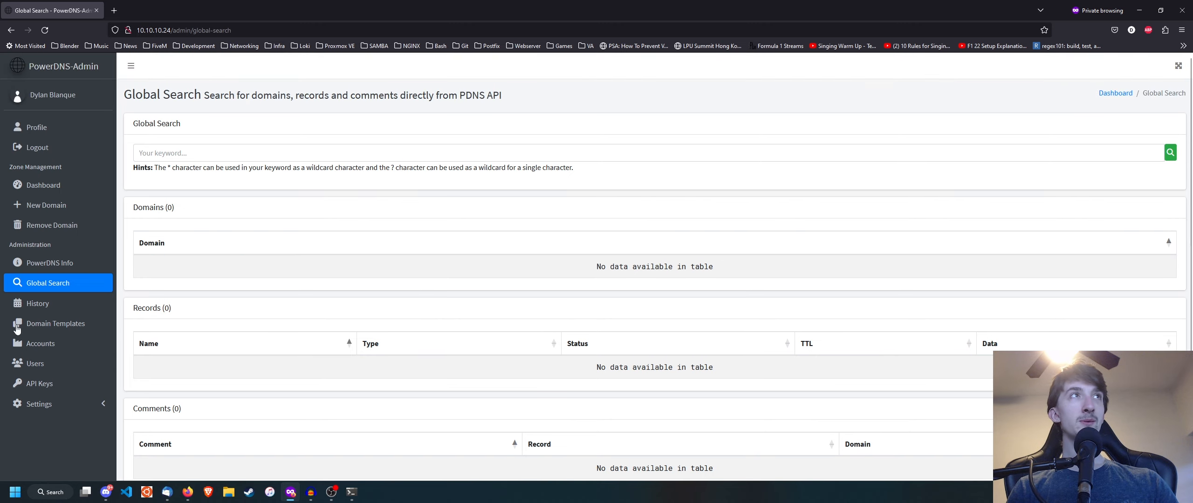
left_click(200, 154)
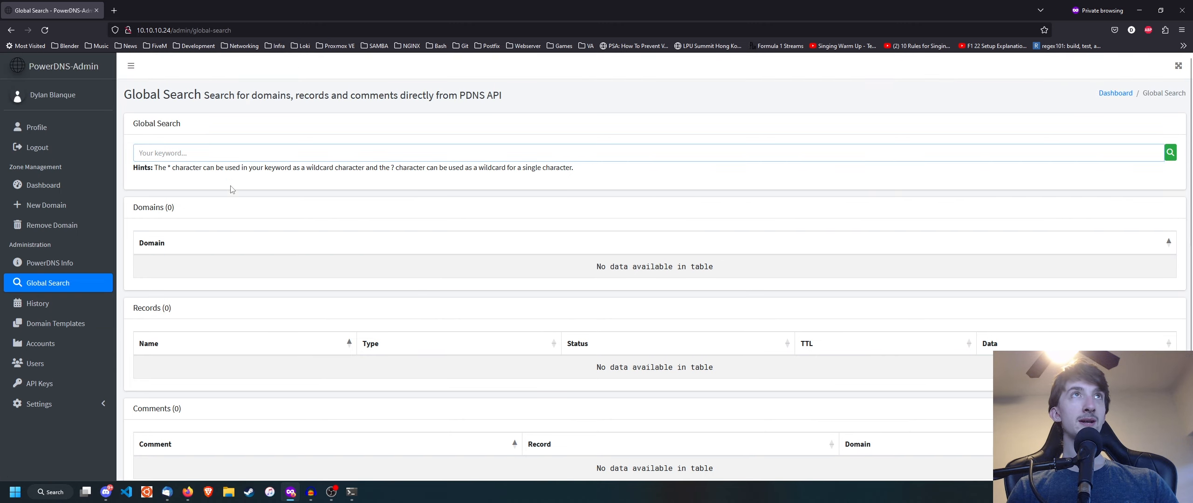
- Open the change history, look through recent events, and view the user authentication search before returning to the all-activity search
left_click(37, 304)
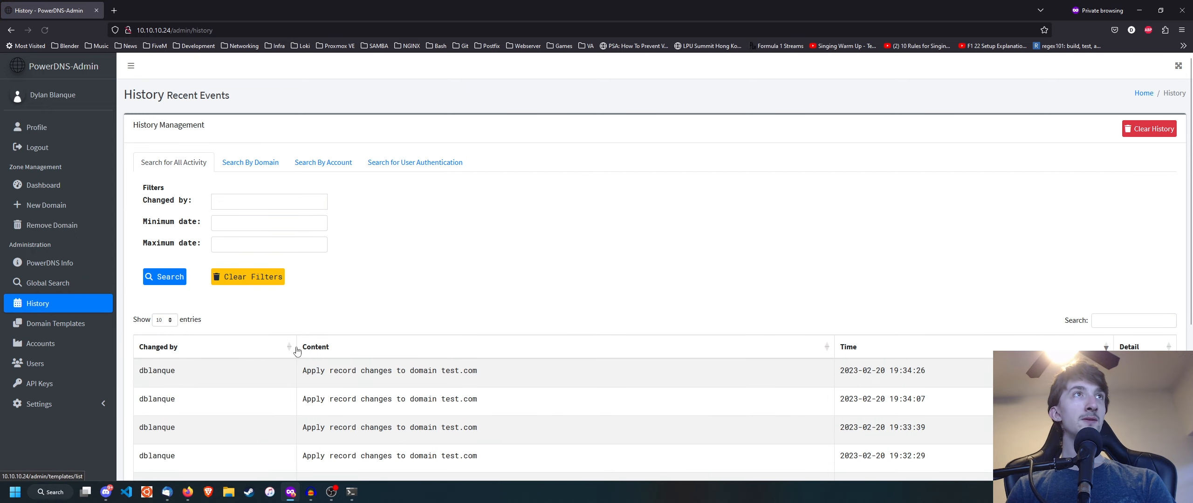
scroll(297, 350, "down", 5)
scroll(512, 405, "up", 5)
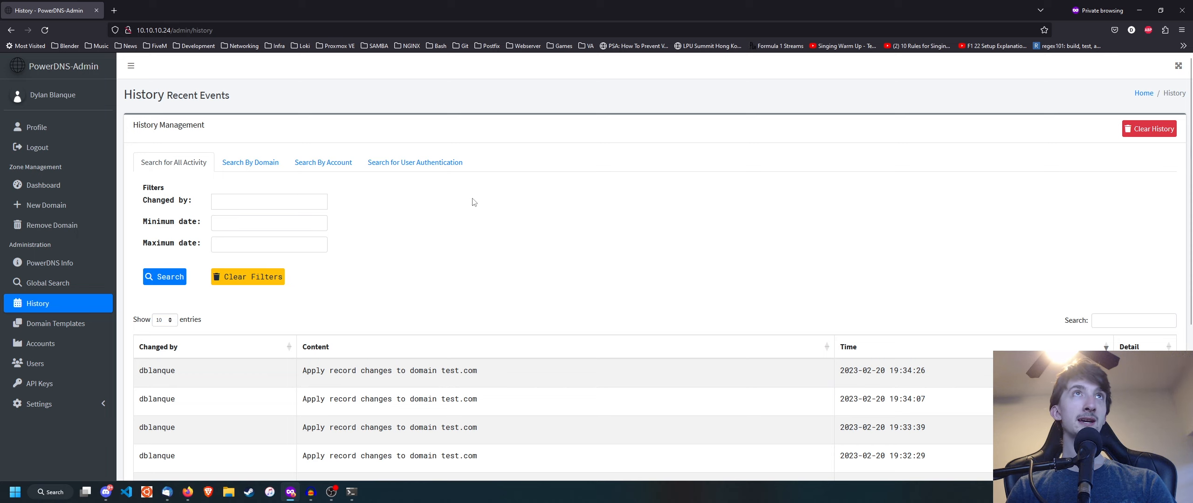
left_click(439, 162)
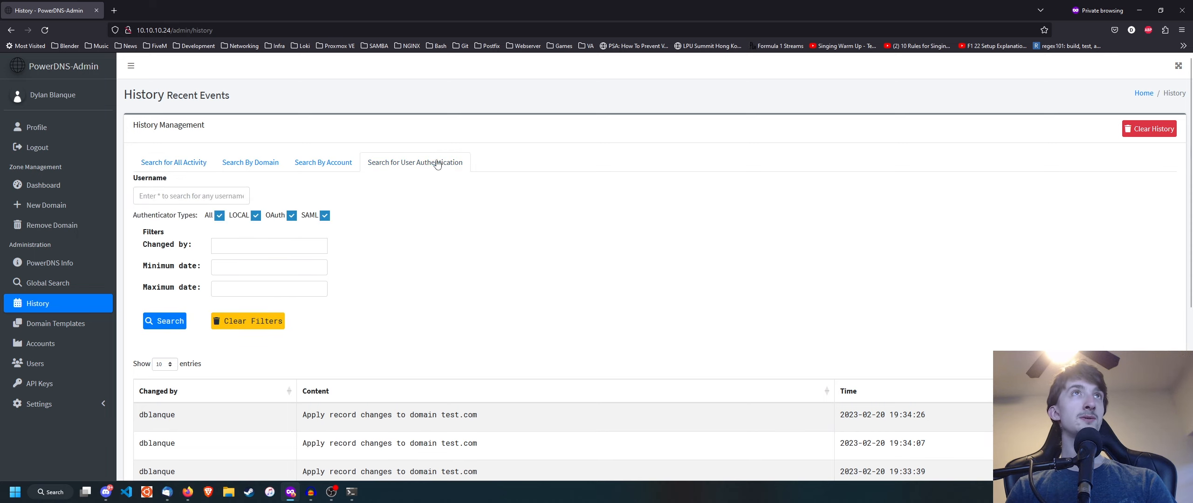
left_click(185, 160)
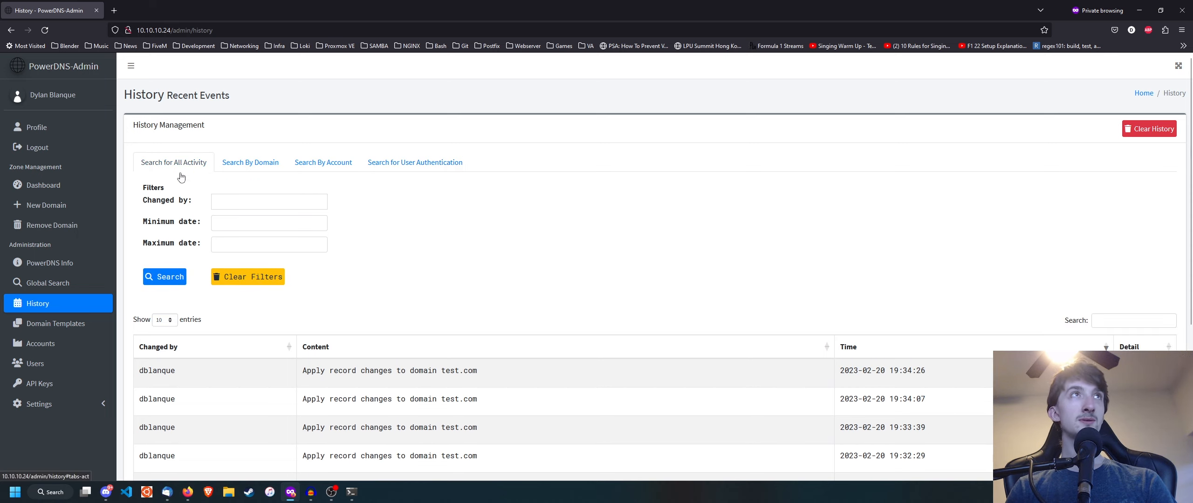
- View the domain templates list, and open a blank new-account form to look over its fields and access control lists
left_click(79, 326)
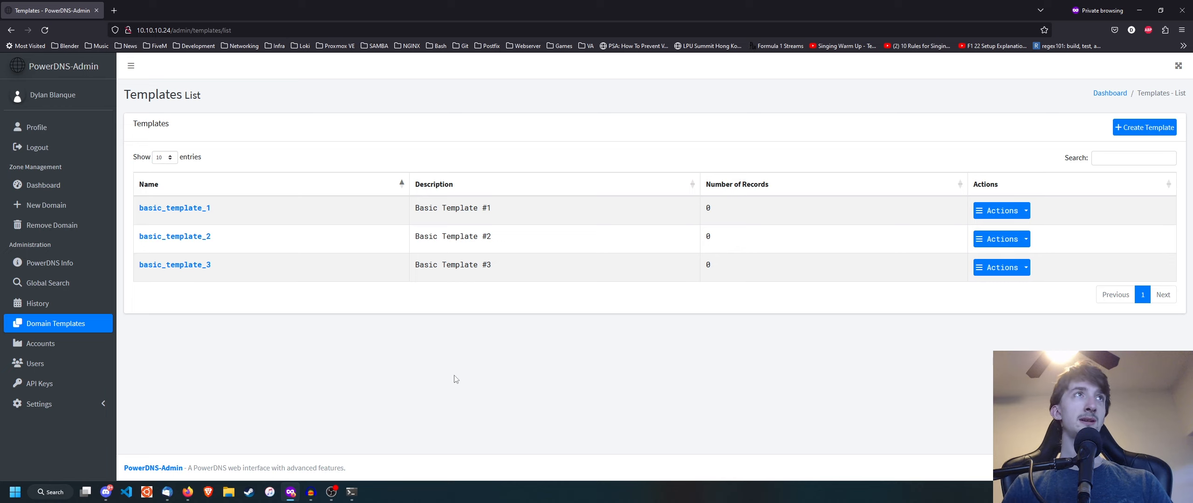
left_click(56, 343)
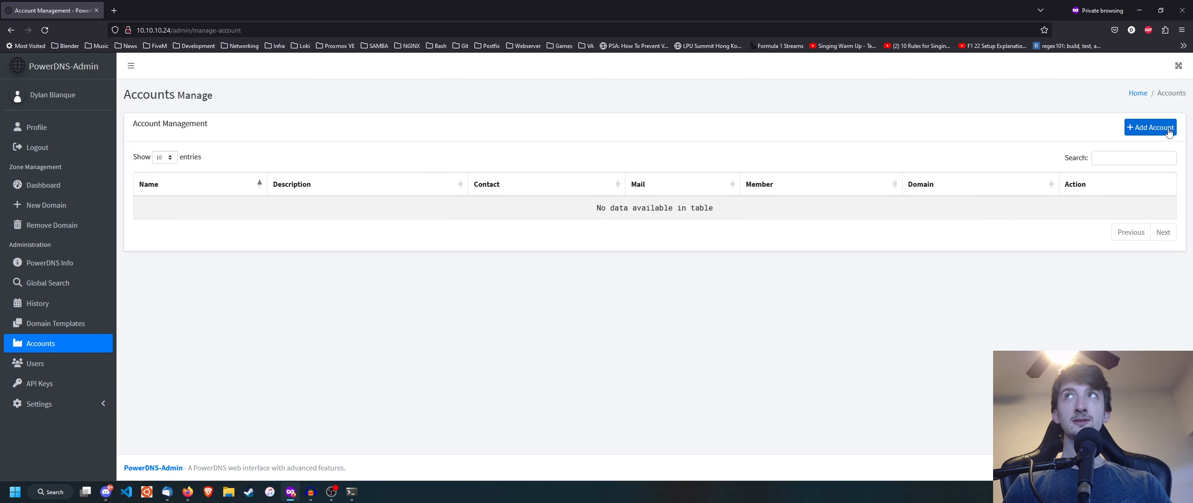
left_click(1150, 128)
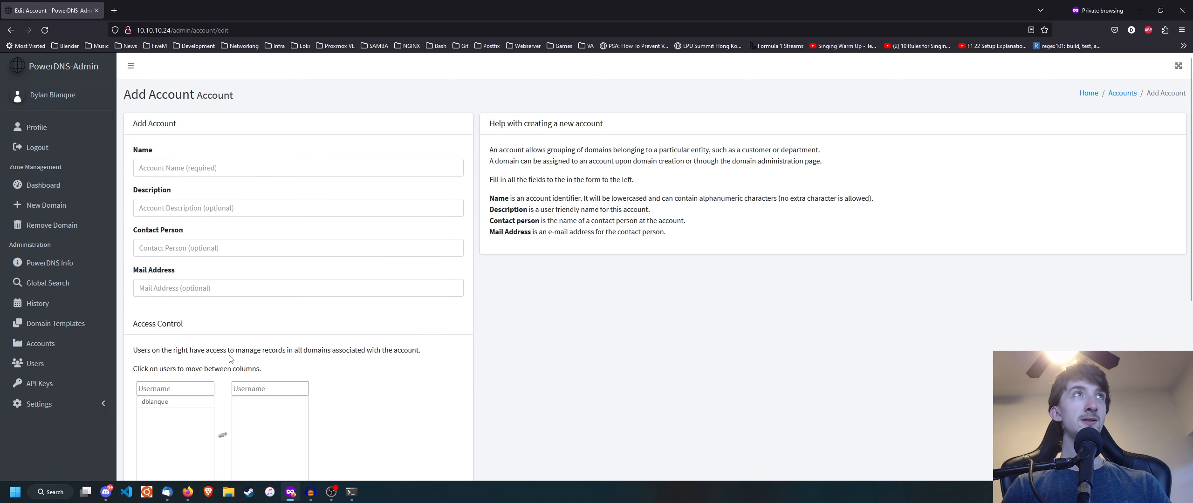
scroll(242, 357, "down", 4)
scroll(364, 397, "down", 2)
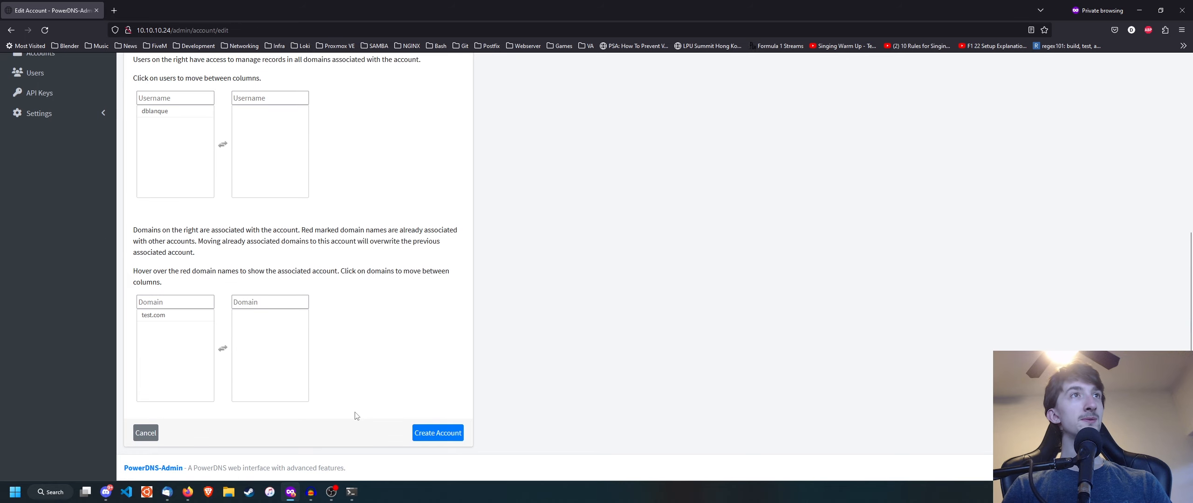
scroll(354, 418, "up", 6)
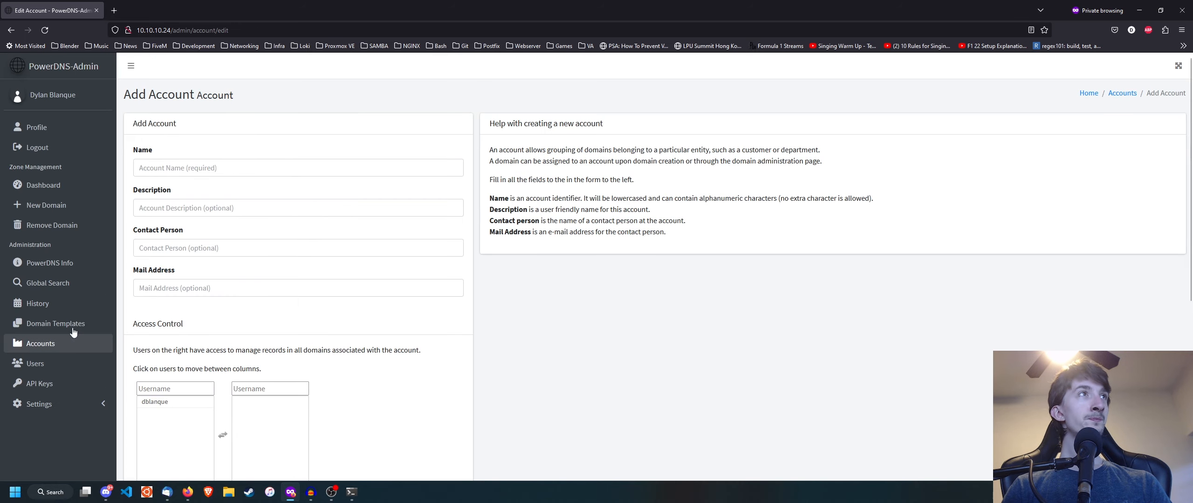
- Open user management and look at the available actions for the administrator user without choosing one
left_click(51, 364)
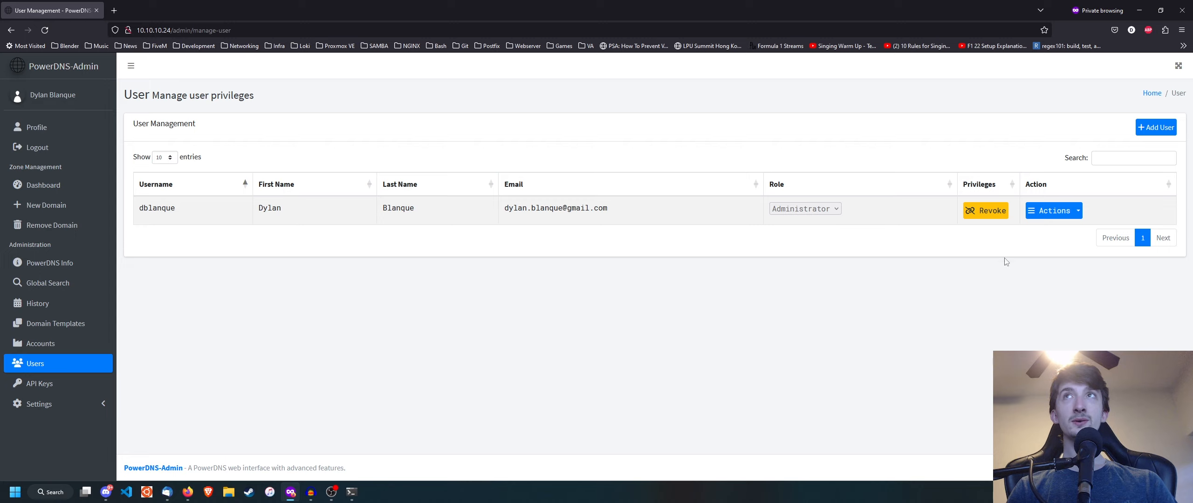
left_click(1065, 211)
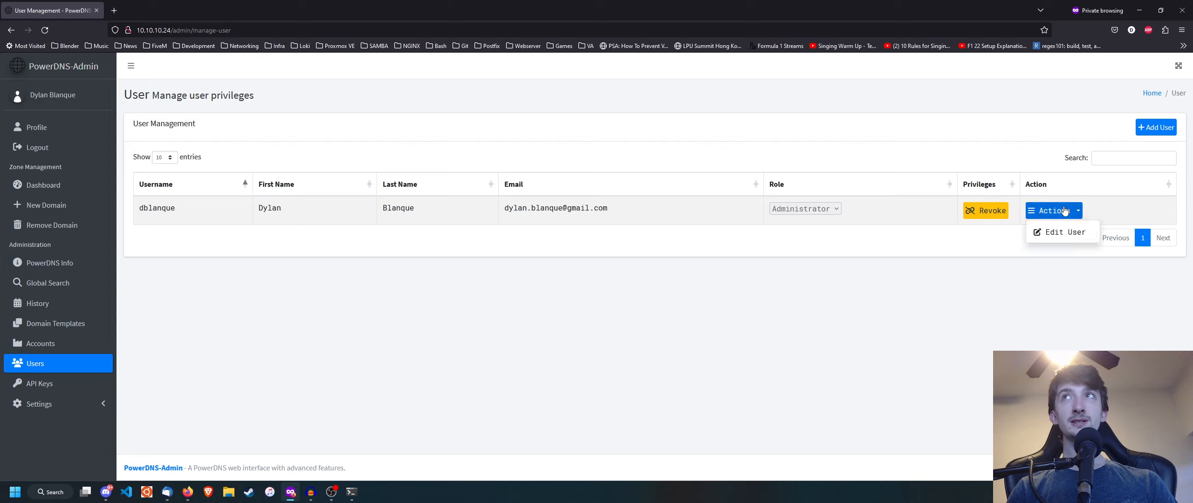
left_click(1065, 211)
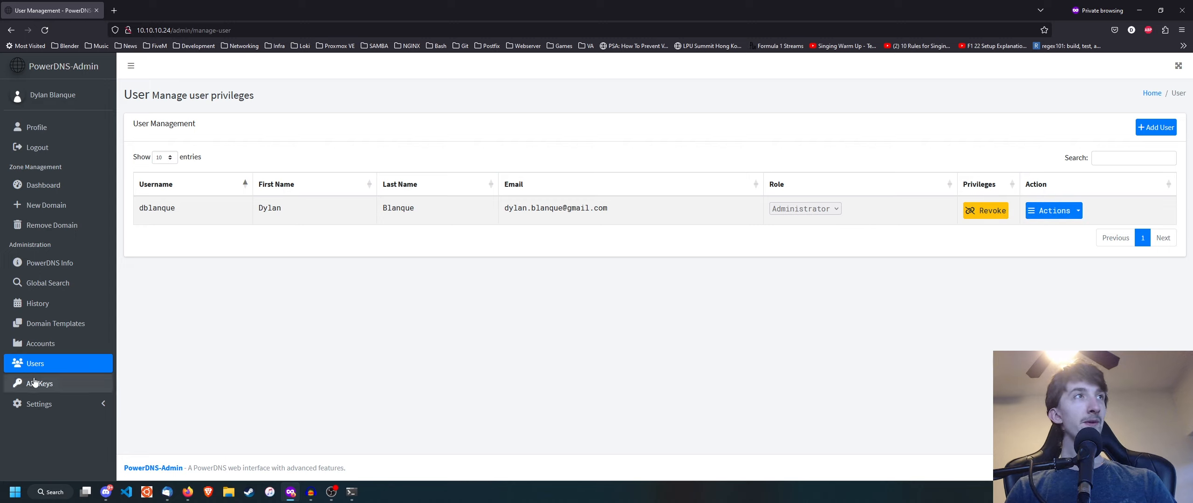
- Open a new API key form, look over its role, description and access control options, and cancel it
left_click(86, 382)
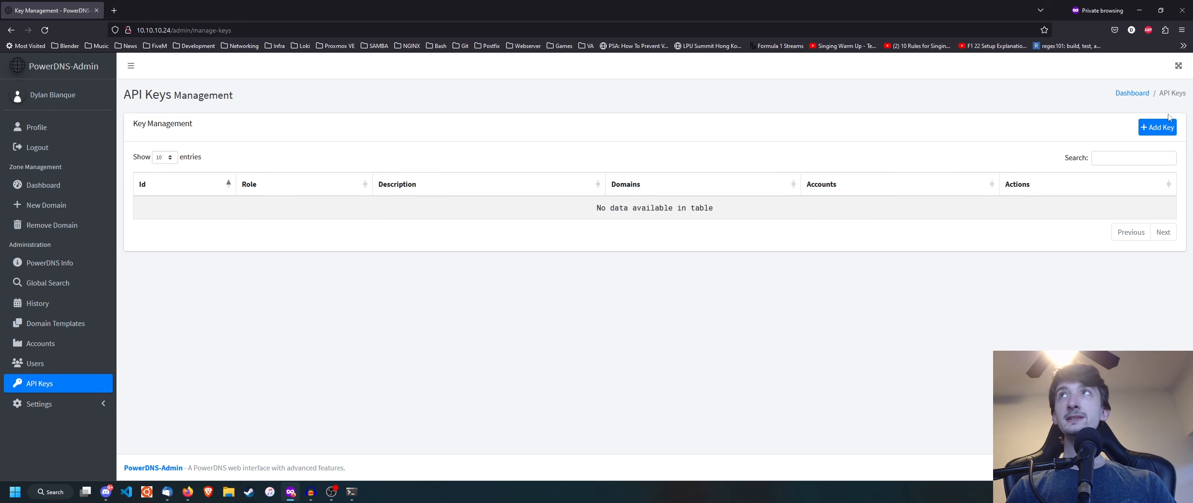
left_click(1163, 127)
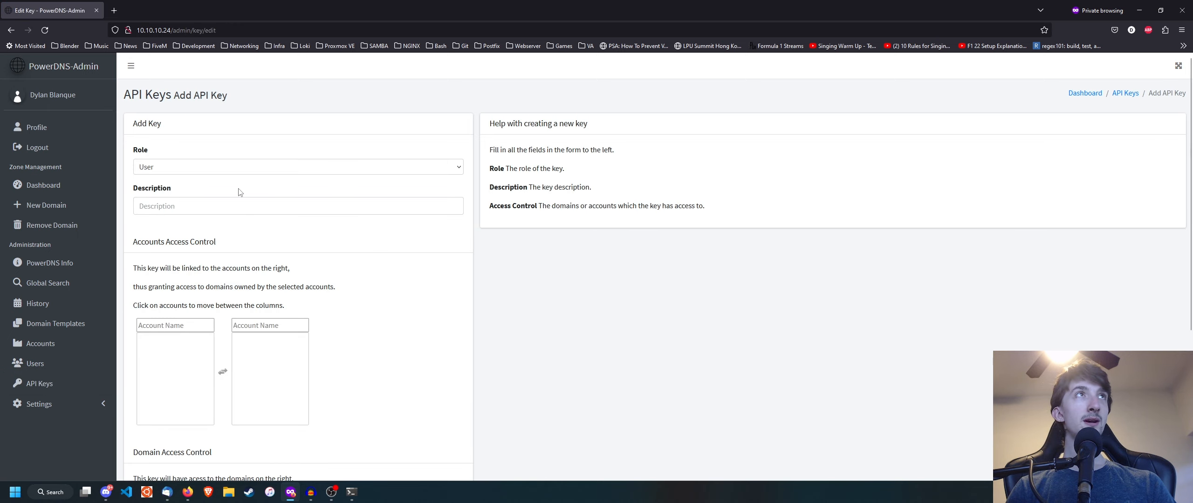
left_click(264, 169)
left_click(262, 200)
left_click(275, 213)
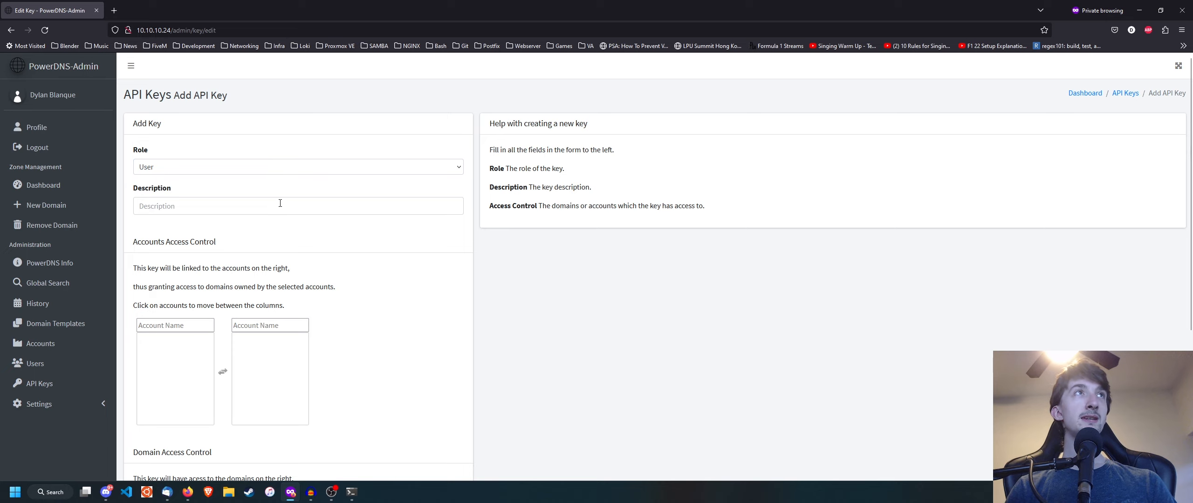
scroll(345, 266, "down", 5)
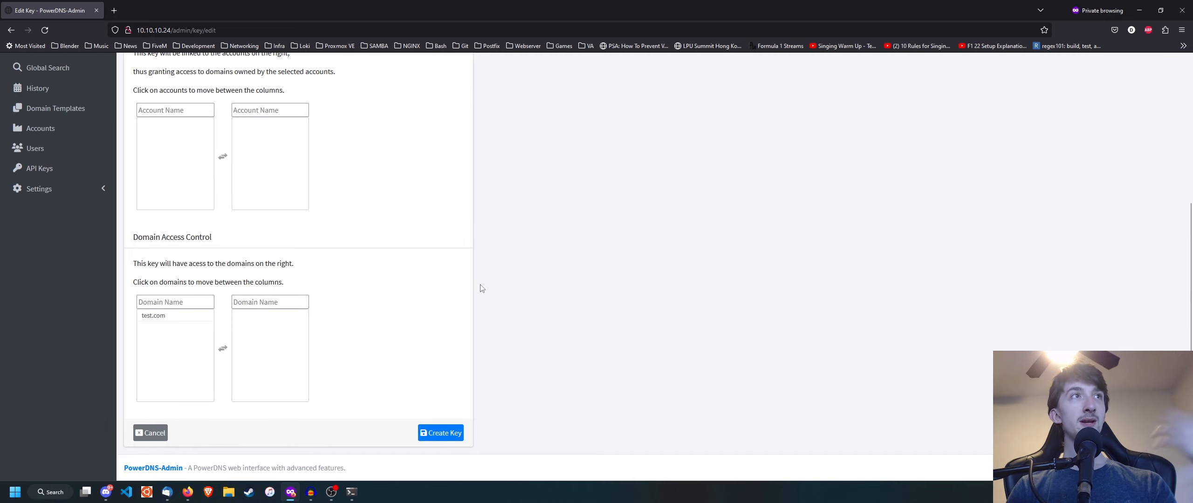
scroll(462, 317, "up", 5)
scroll(210, 372, "down", 5)
left_click(159, 432)
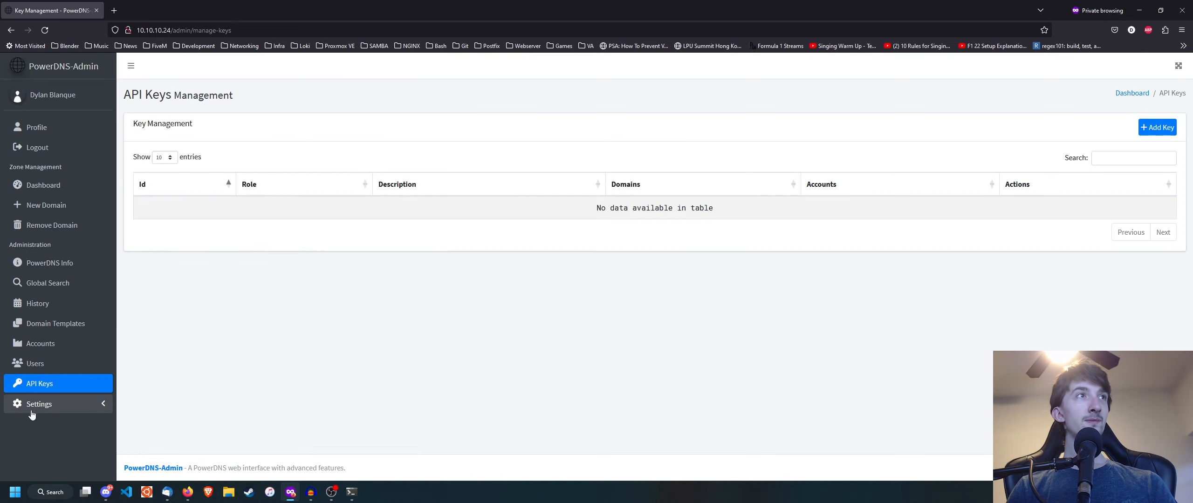
- Open the Basic settings page and look through the full list of settings
left_click(39, 404)
left_click(47, 425)
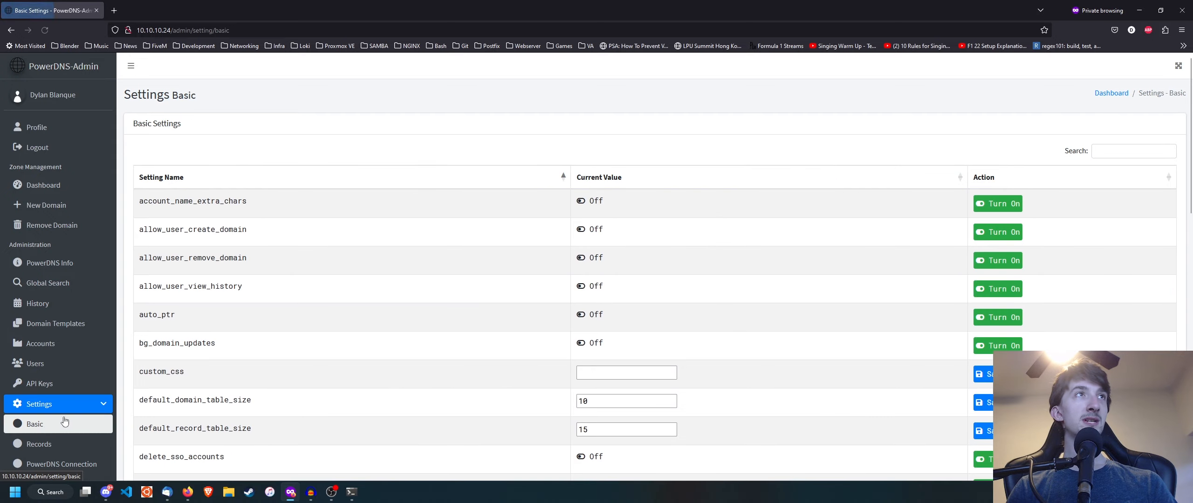
scroll(386, 406, "down", 5)
scroll(386, 406, "down", 6)
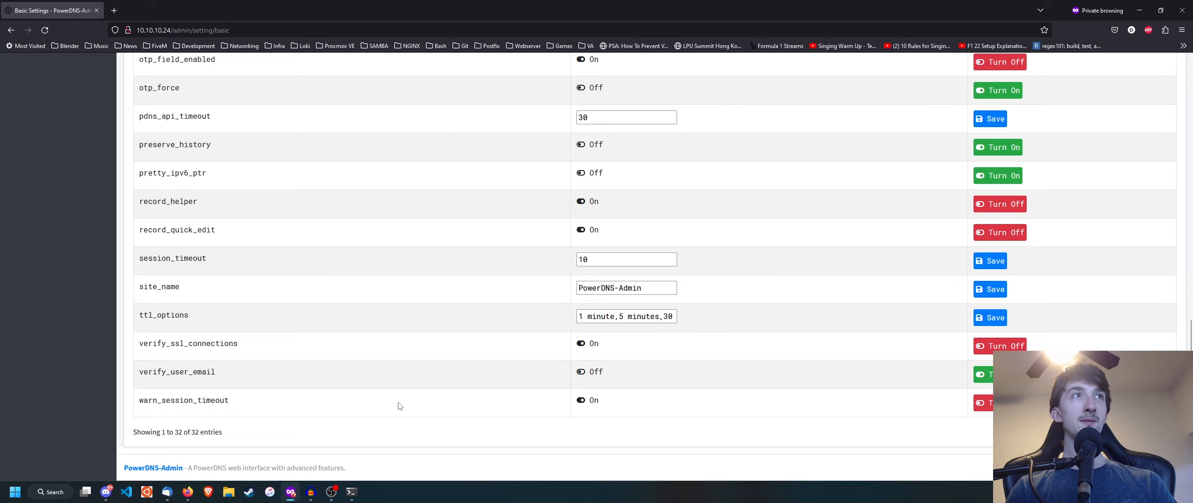
scroll(400, 408, "up", 10)
scroll(405, 414, "up", 3)
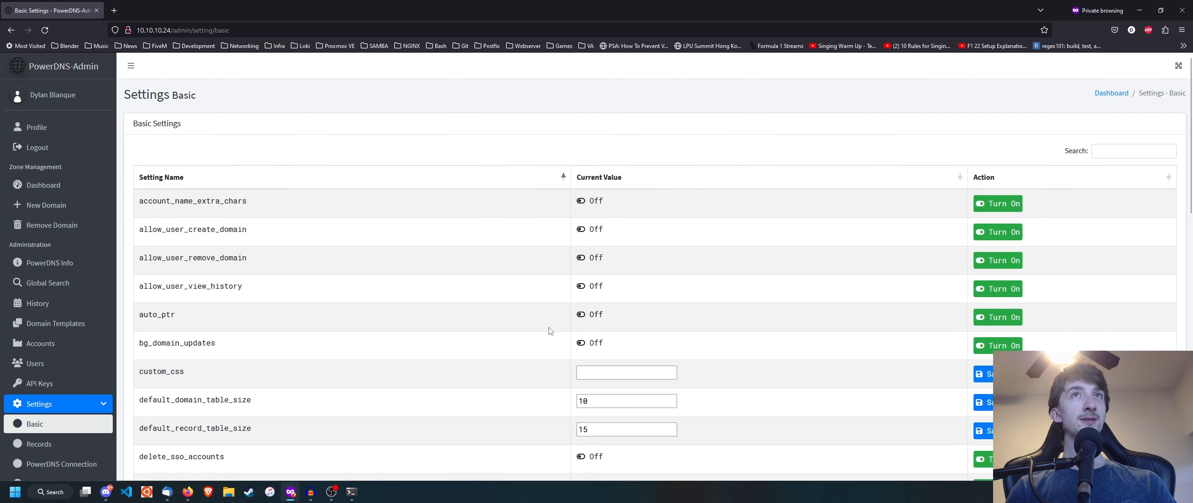
- Highlight the auto_ptr and custom_css setting names in turn to point them out, and clear the selection
double_click(158, 314)
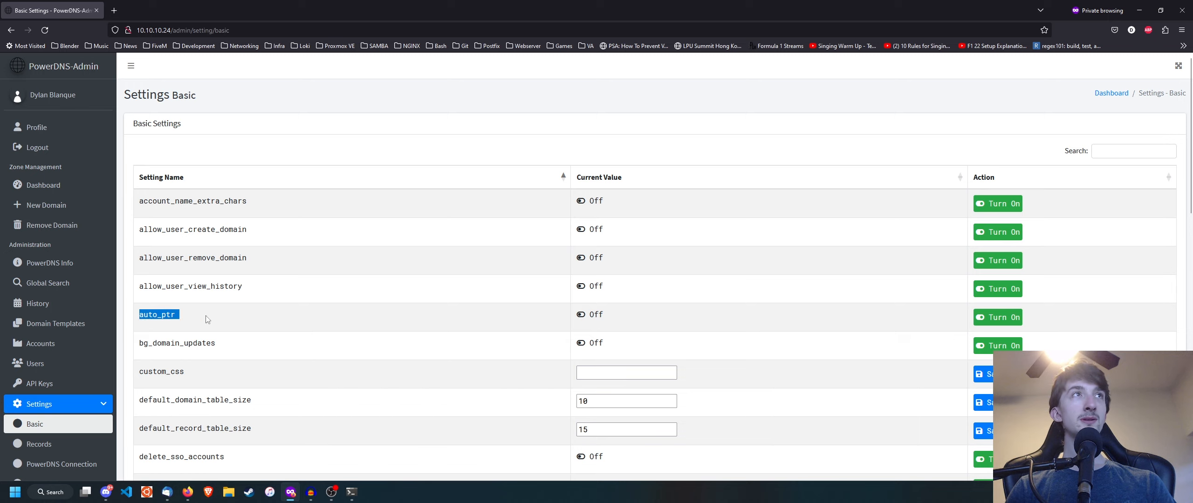
left_click(298, 324)
scroll(245, 404, "down", 3)
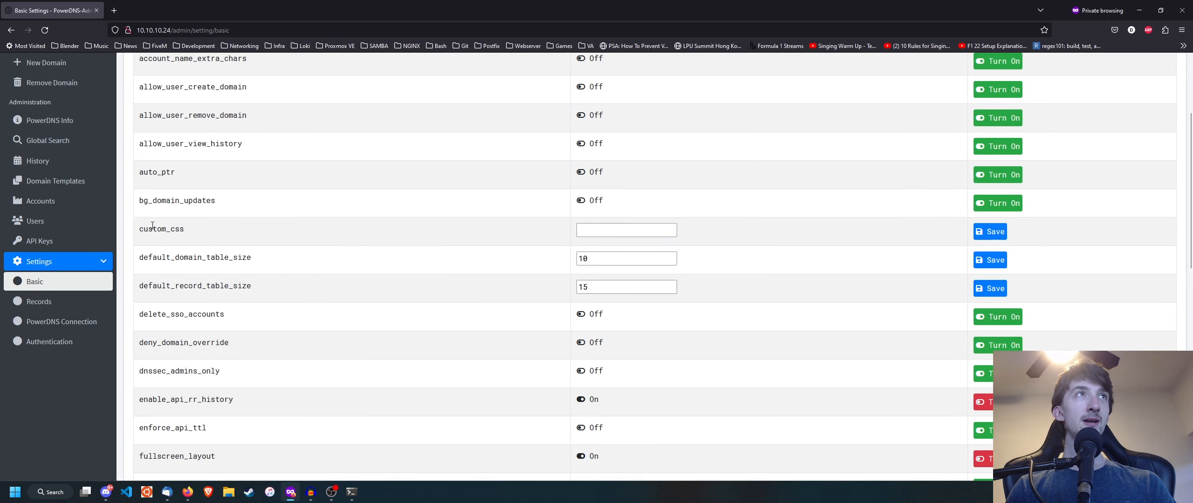
double_click(157, 228)
left_click(373, 317)
scroll(373, 317, "up", 3)
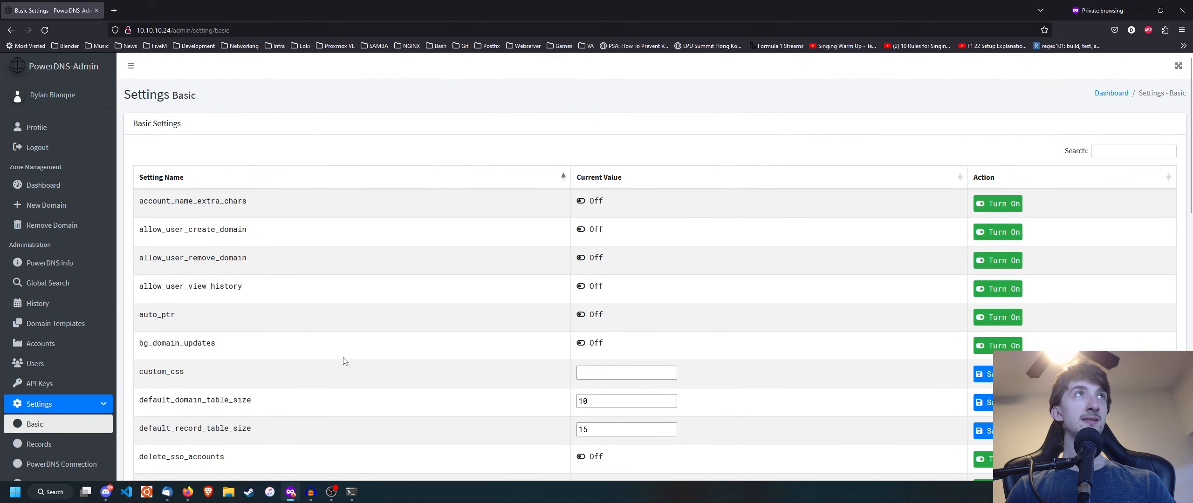
- Point out the gravatar_enabled and login_ldap_first settings by highlighting each name, and clear the selection
scroll(186, 399, "down", 5)
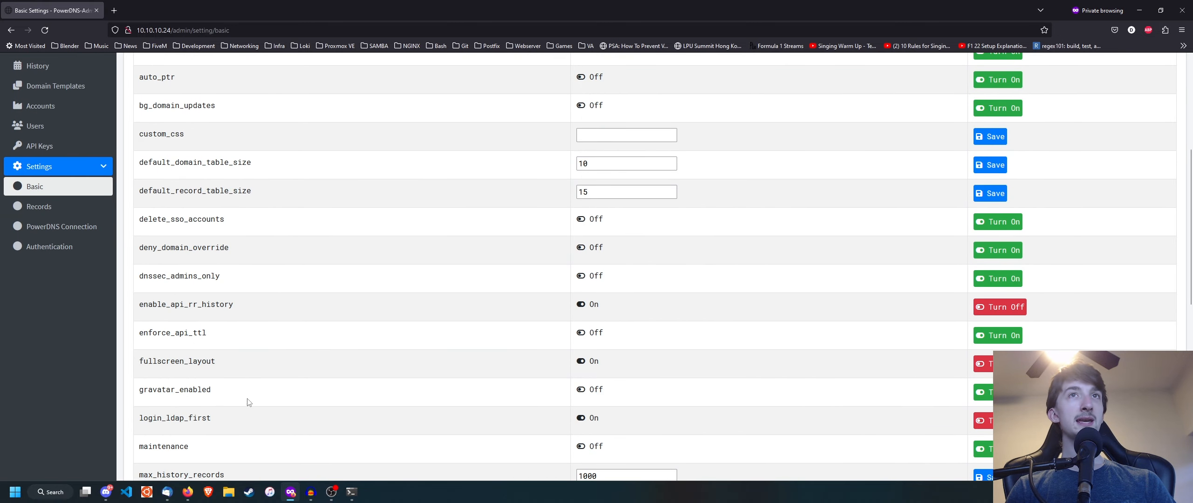
double_click(179, 388)
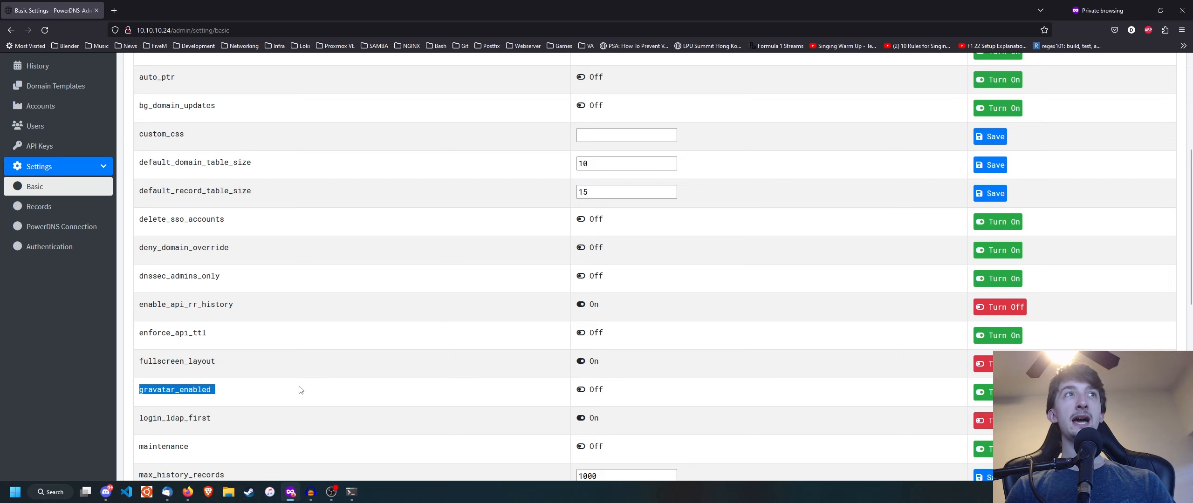
scroll(301, 390, "up", 5)
scroll(380, 383, "down", 7)
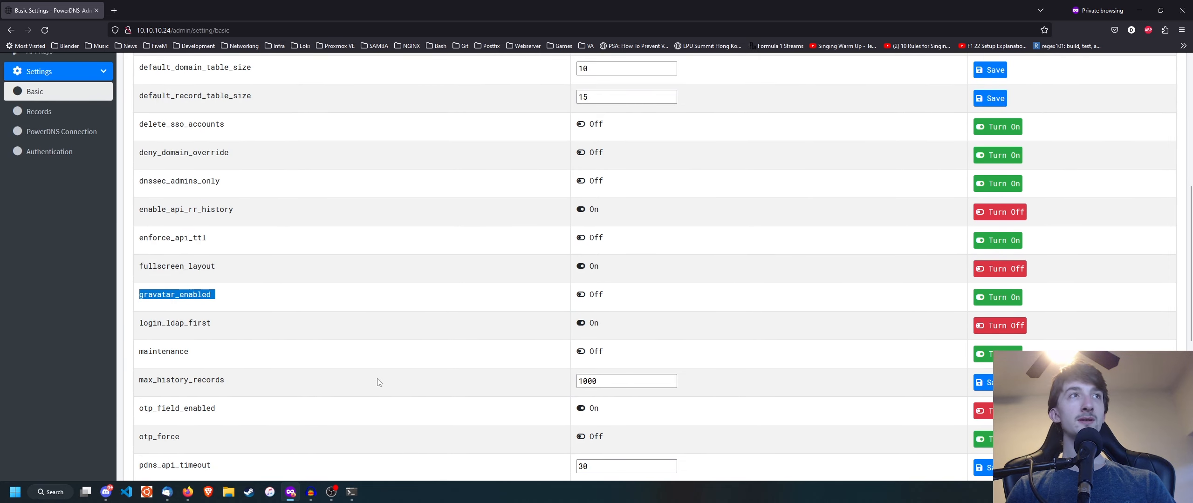
left_click(238, 299)
double_click(192, 323)
left_click(261, 344)
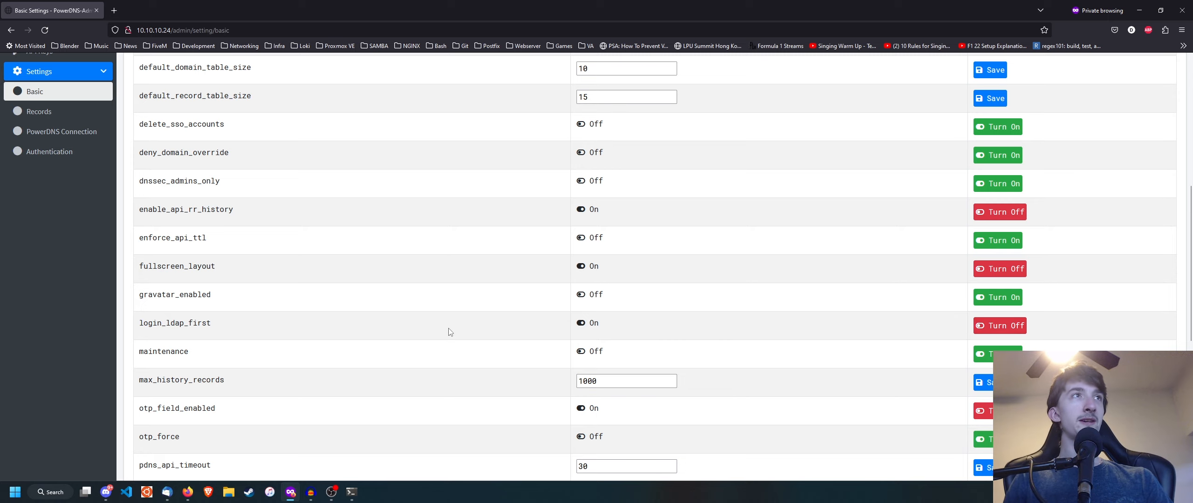
- Look through the remaining Basic settings down to warn_session_timeout, pointing out pdns_api_timeout by highlighting its name
scroll(346, 299, "down", 2)
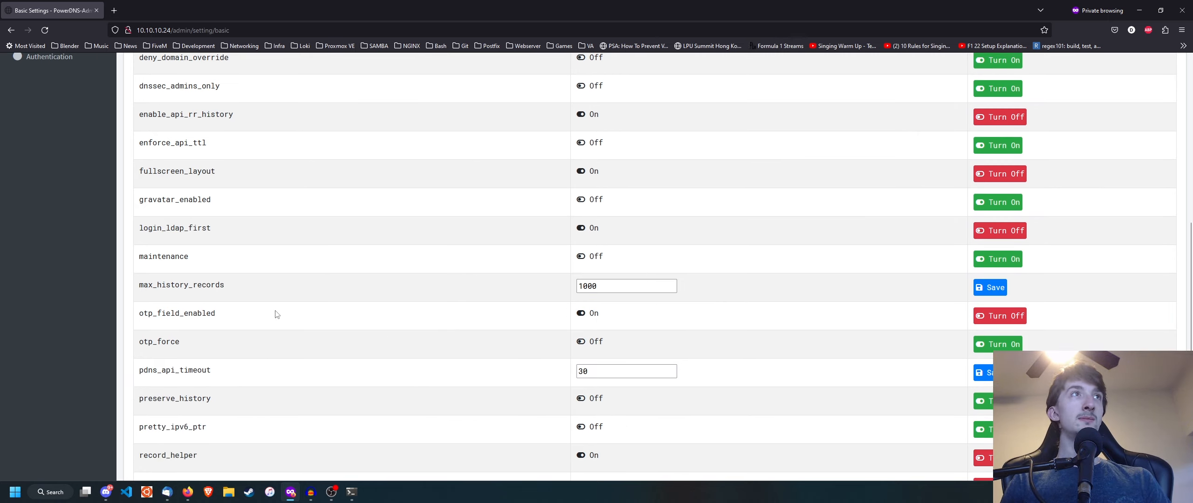
scroll(320, 317, "down", 3)
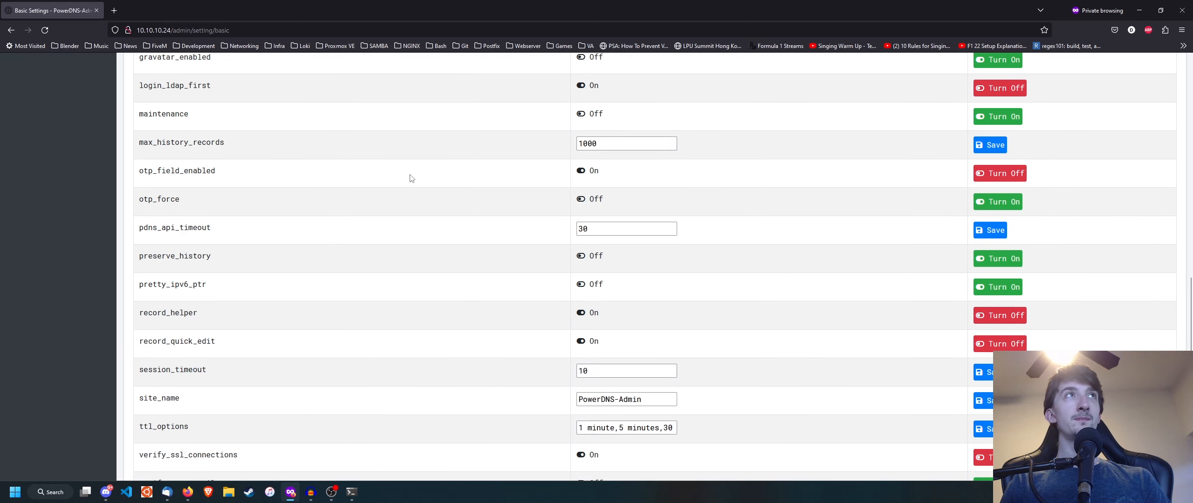
left_click_drag(417, 217, 417, 215)
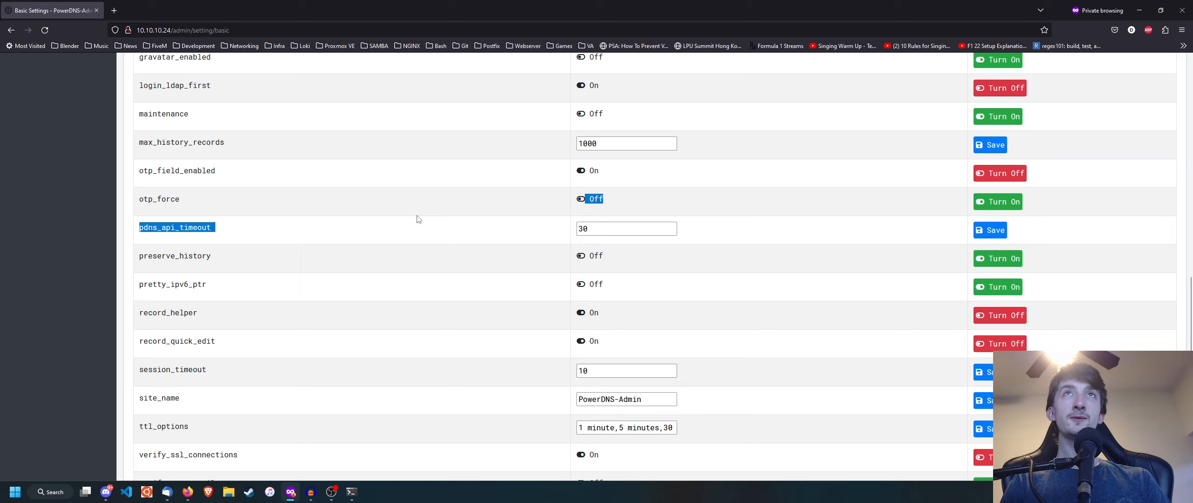
left_click(418, 210)
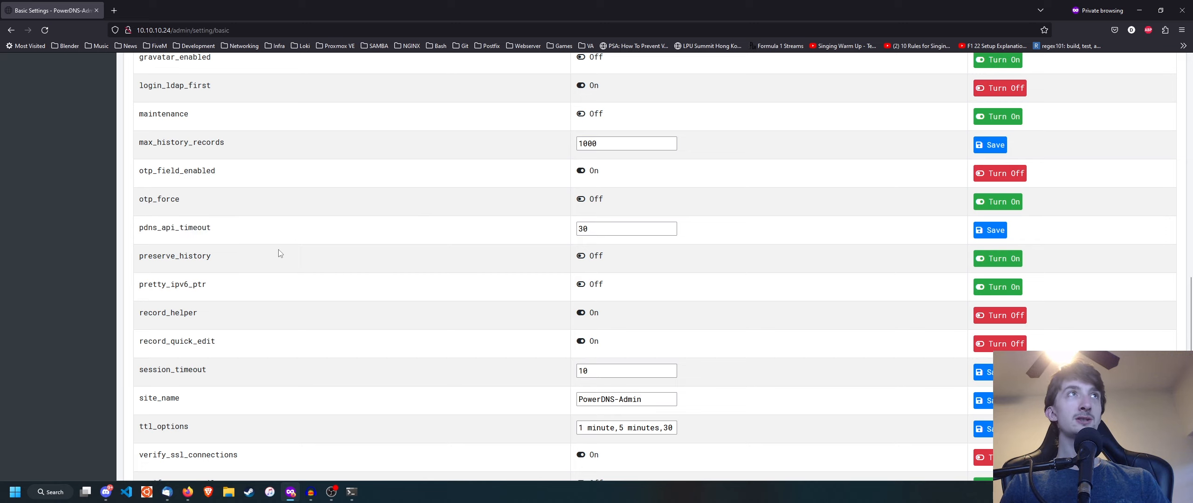
scroll(284, 254, "down", 2)
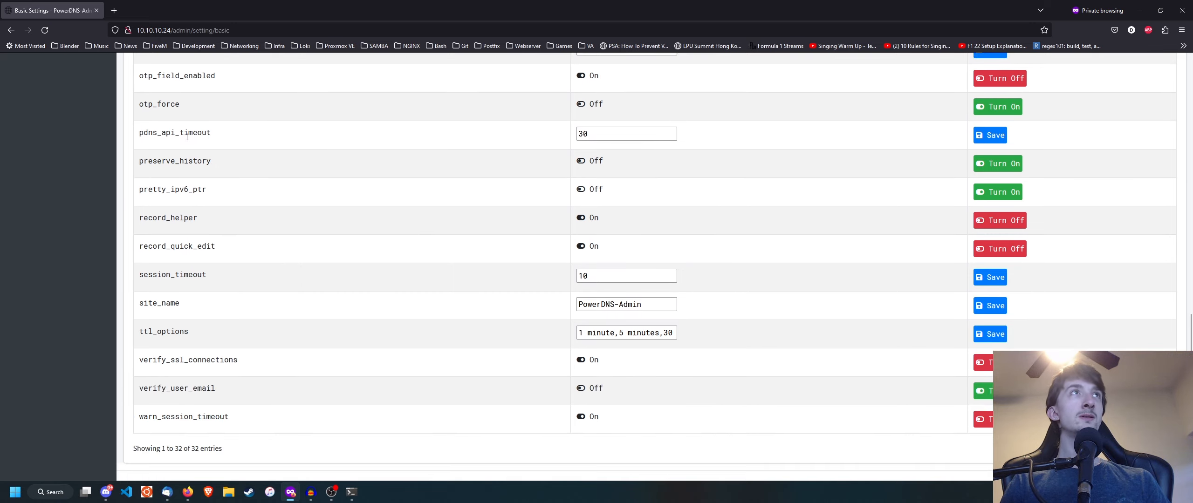
double_click(187, 136)
left_click(332, 234)
scroll(294, 392, "down", 1)
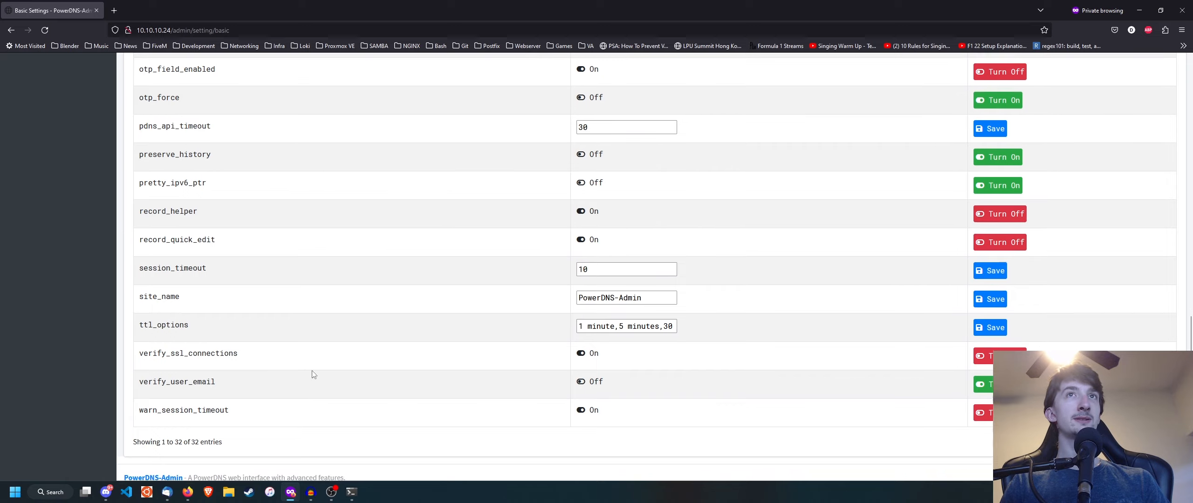
scroll(299, 410, "up", 15)
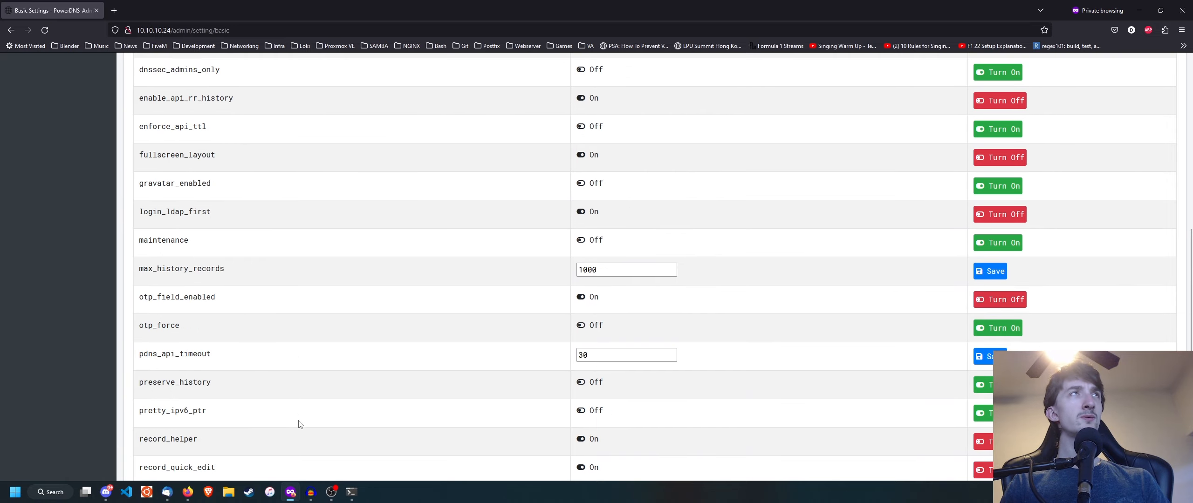
scroll(117, 449, "down", 3)
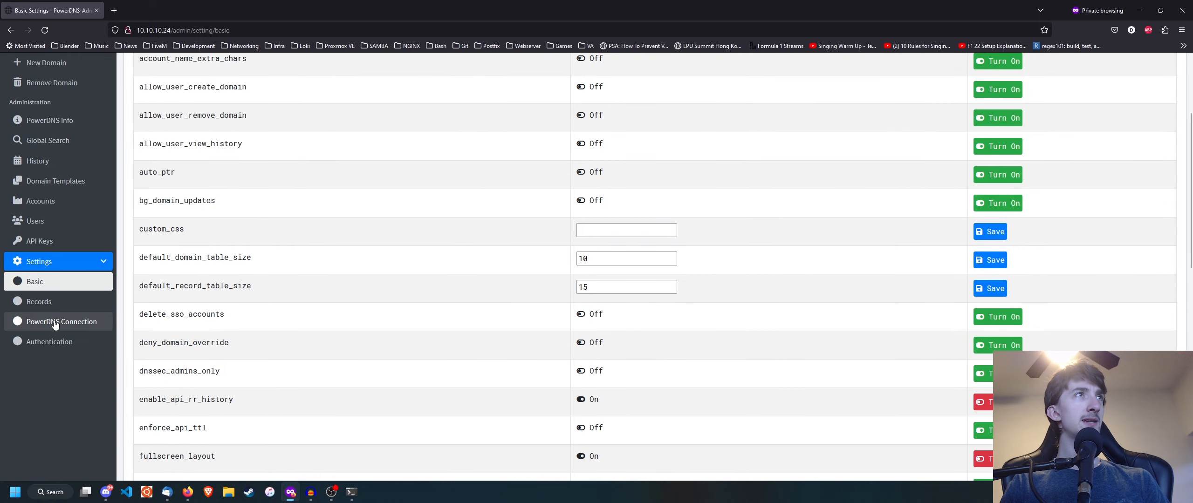
- Open the PowerDNS Connection settings and look over the API URL, API key and version fields
left_click(61, 369)
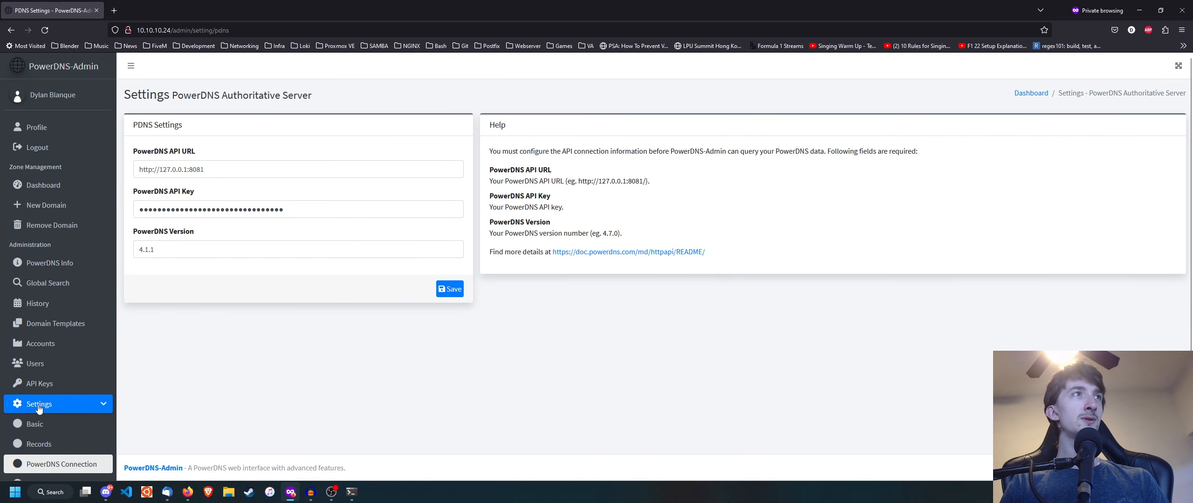
left_click(147, 252)
key("shift+Tab")
key("shift+Tab")
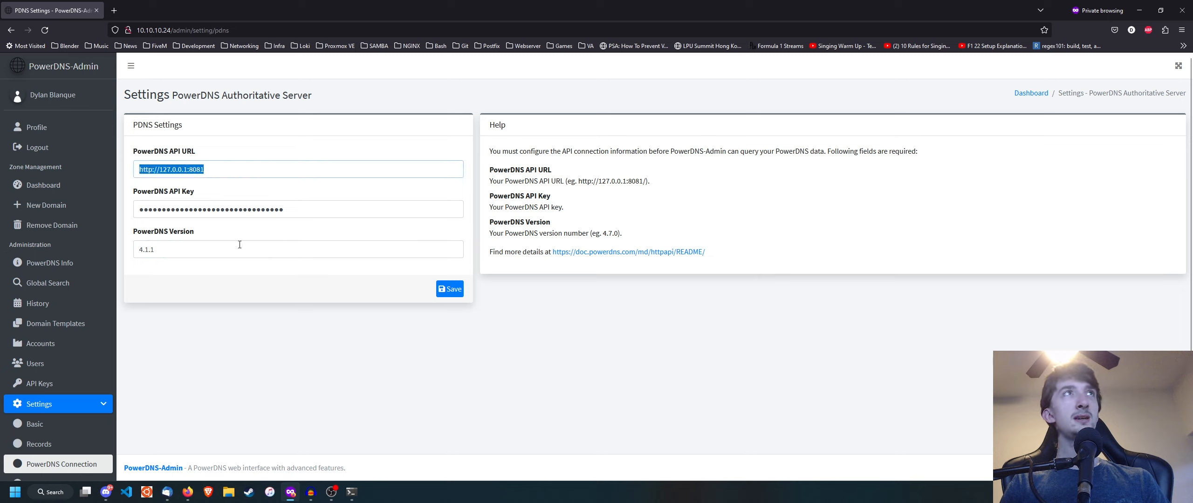
- Set the PowerDNS version to 4.8.0 and save the connection settings
left_click(247, 249)
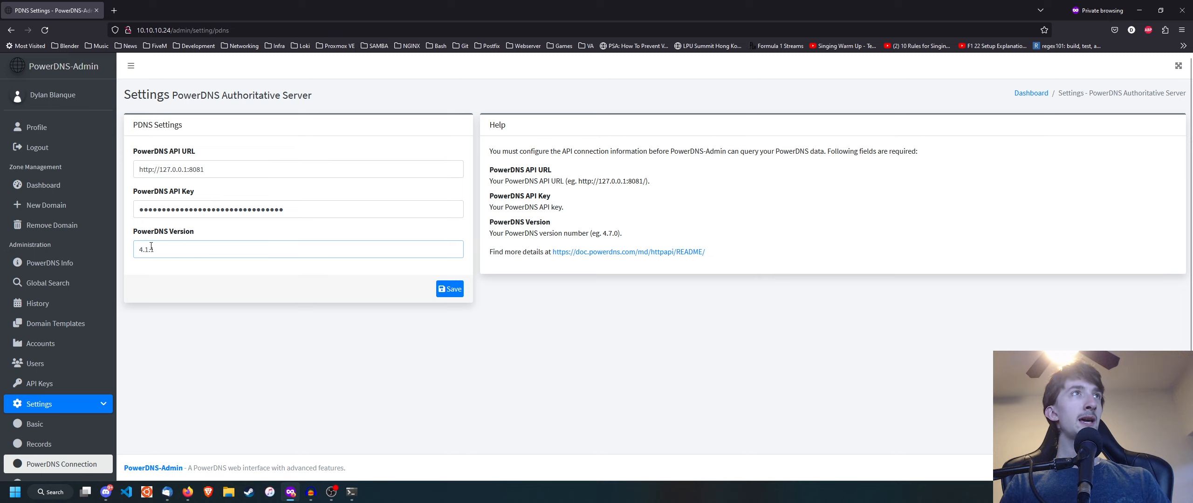
type("=")
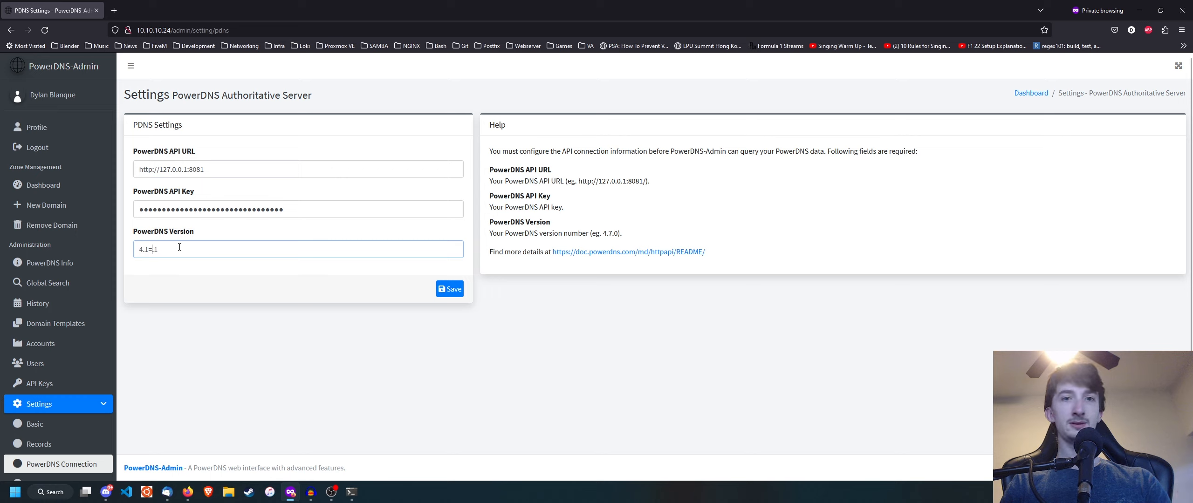
key("BackSpace")
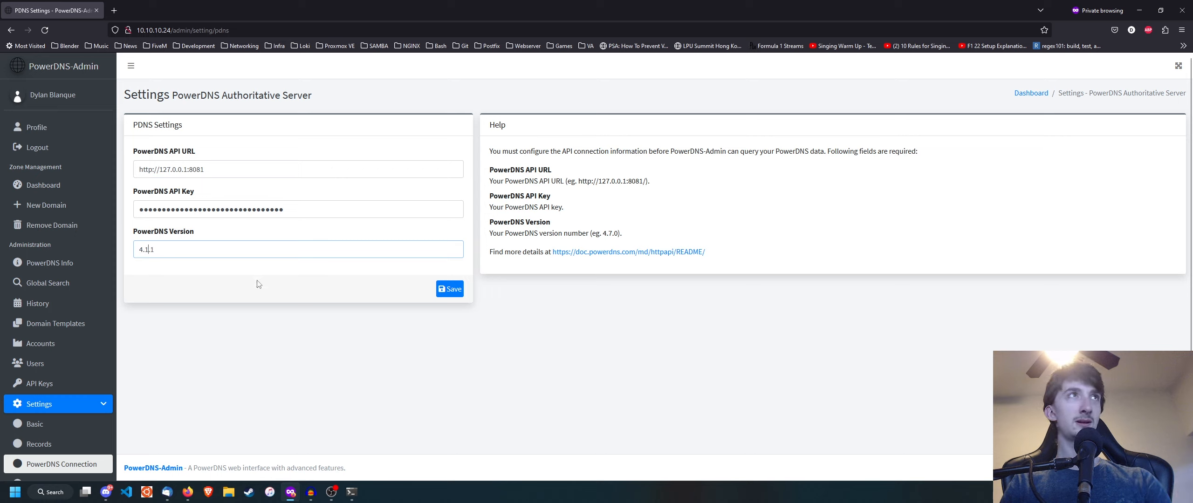
type("8")
left_click(188, 247)
key("BackSpace")
type("0")
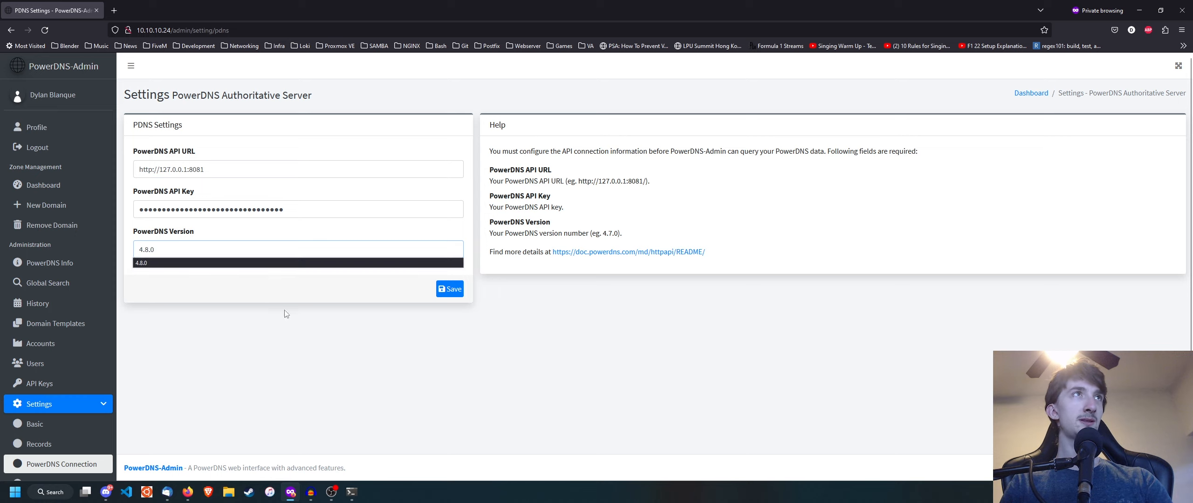
left_click(285, 312)
left_click(440, 288)
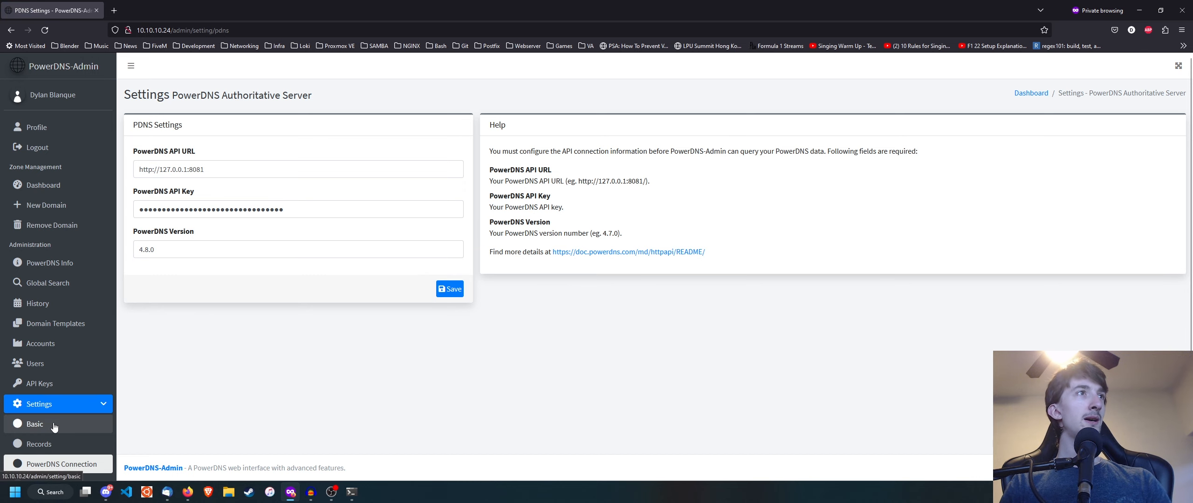
- Revisit the Basic settings page and go back to the PowerDNS Connection settings
left_click(35, 424)
scroll(55, 419, "down", 2)
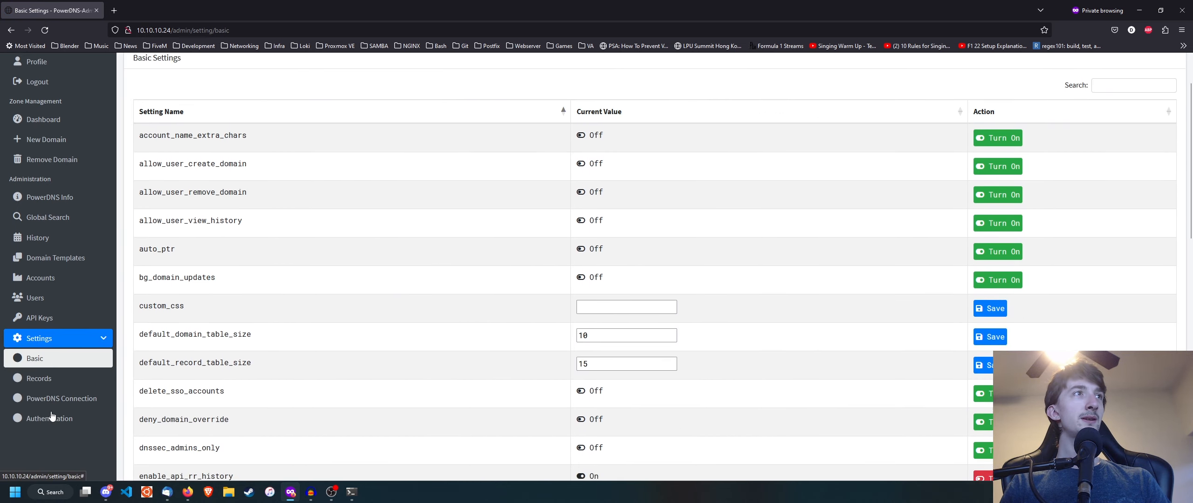
left_click(55, 372)
scroll(56, 466, "down", 1)
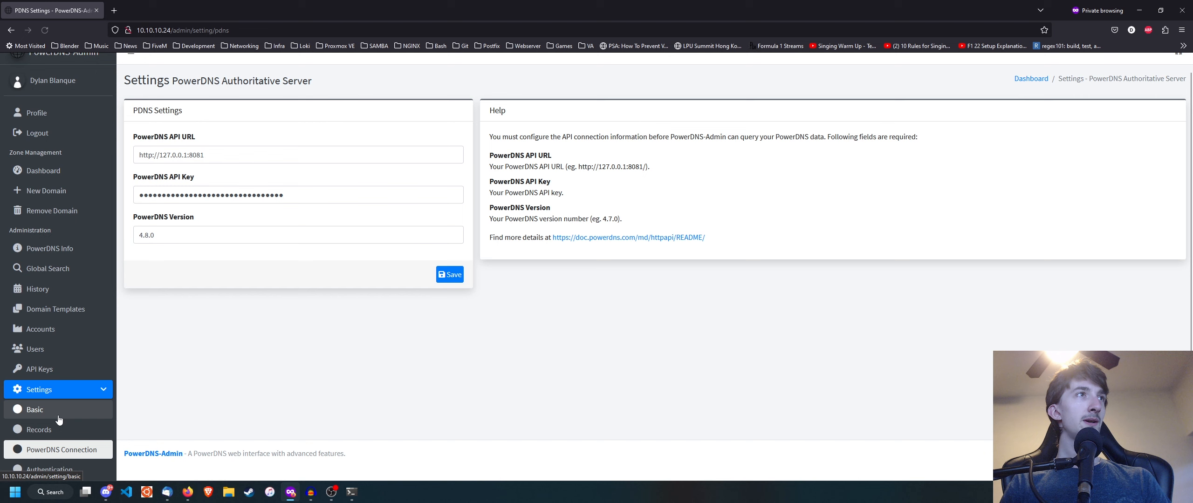
- Open the Authentication settings and glance through the LDAP, Google, Github and Microsoft OAuth options
left_click(56, 471)
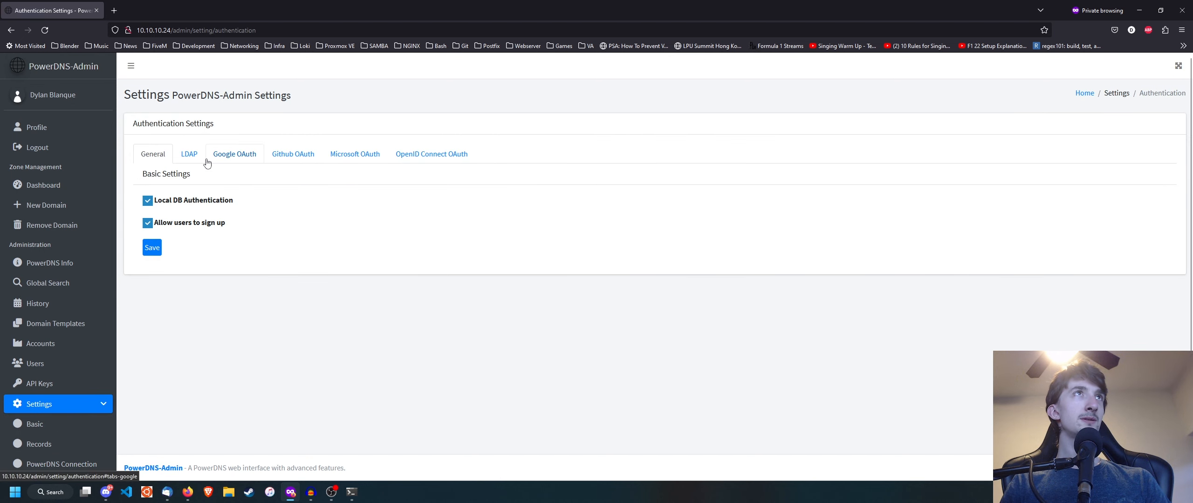
left_click(194, 161)
left_click(229, 157)
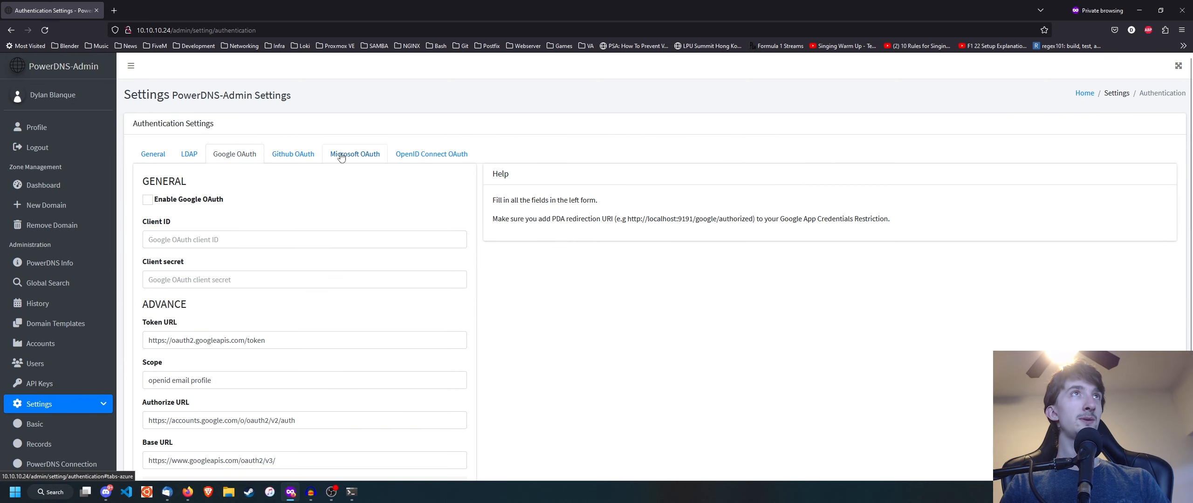
left_click(286, 160)
left_click(349, 163)
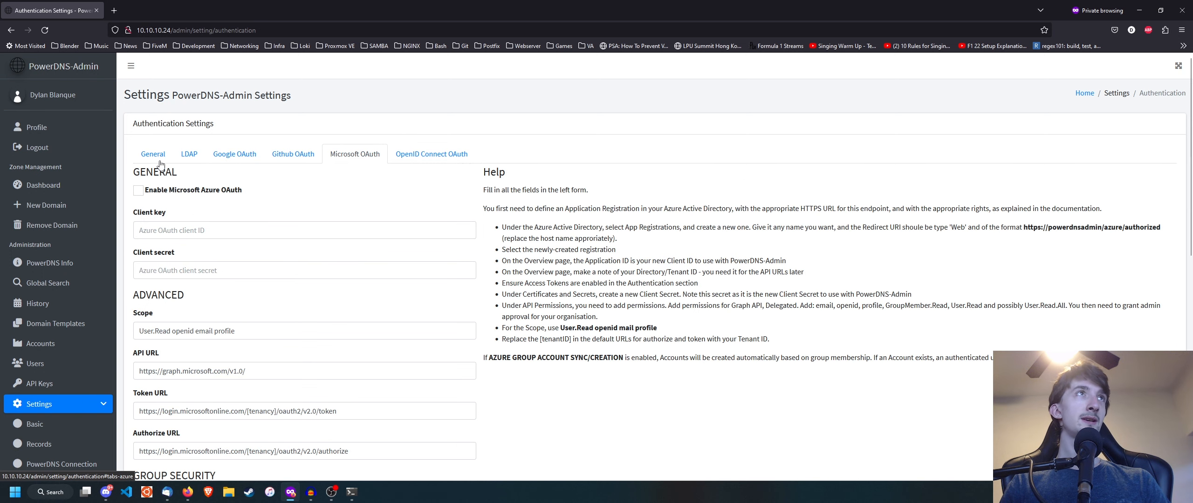
- Examine the LDAP, Google, Github, Microsoft and OpenID Connect authentication options in turn, and return to the general authentication settings
left_click(186, 164)
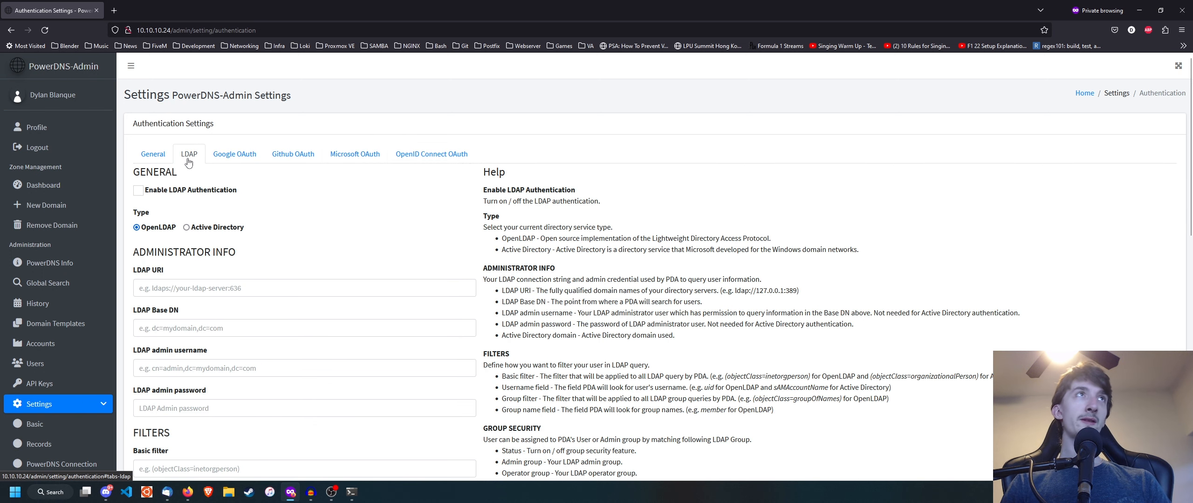
left_click(249, 154)
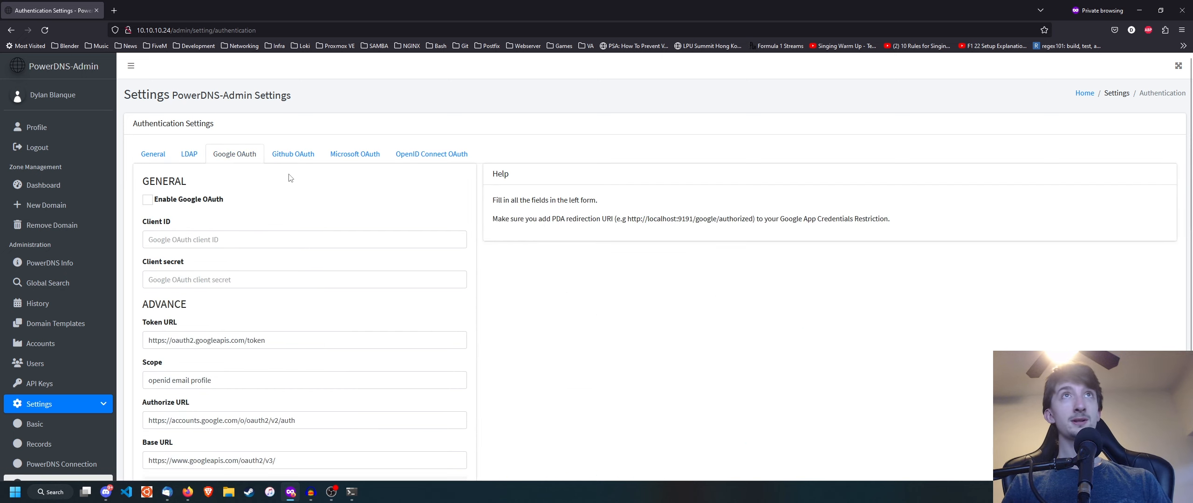
left_click(293, 155)
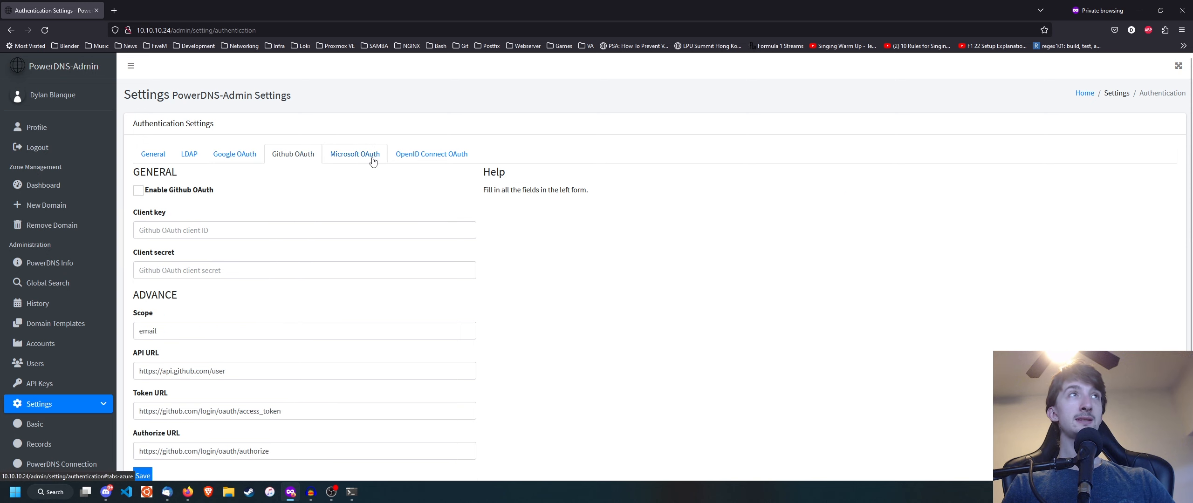
left_click(359, 158)
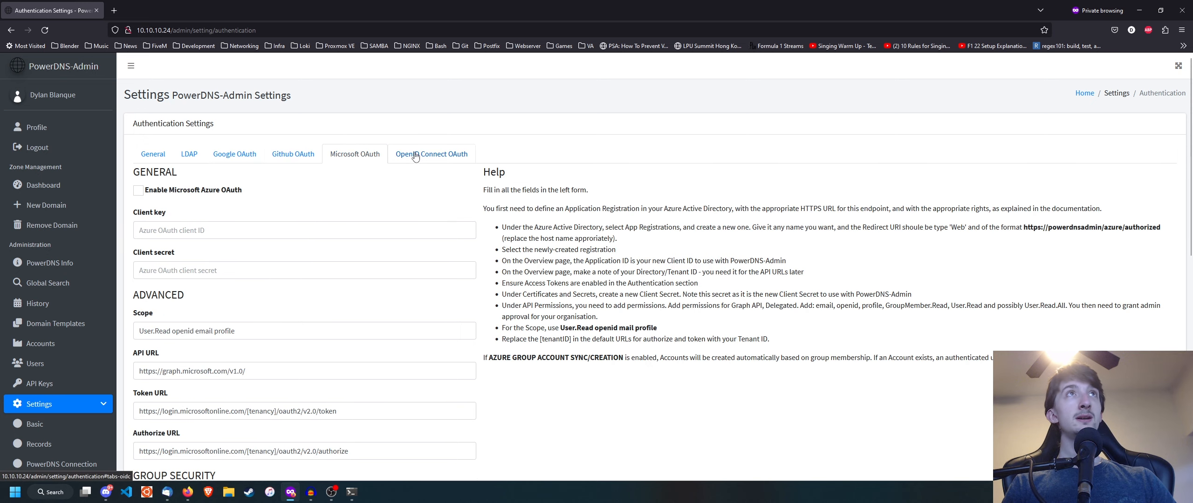
left_click(413, 158)
left_click(153, 155)
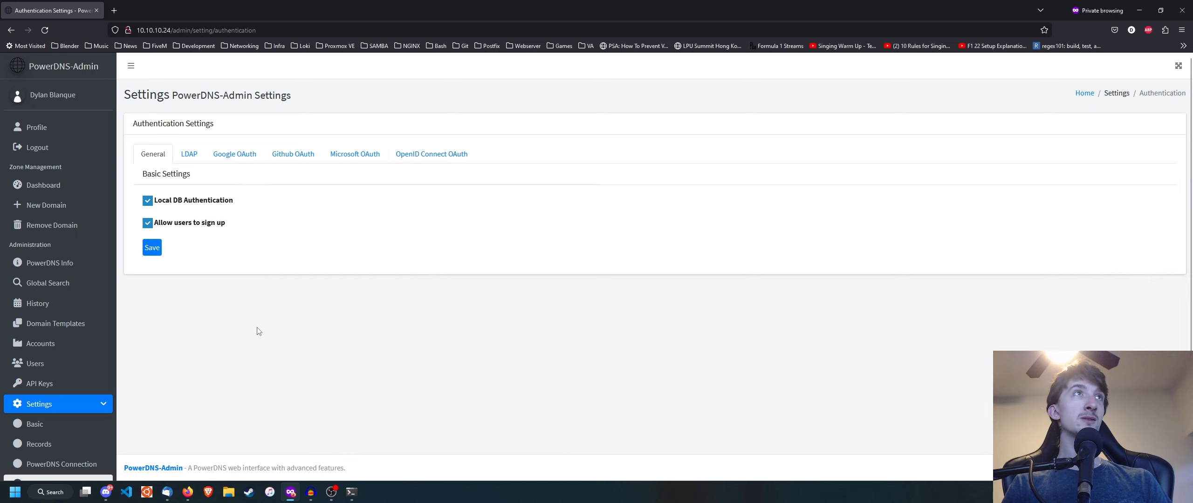
- Open the logged-in user's profile and look at its password change and two-factor authentication options
scroll(62, 445, "down", 1)
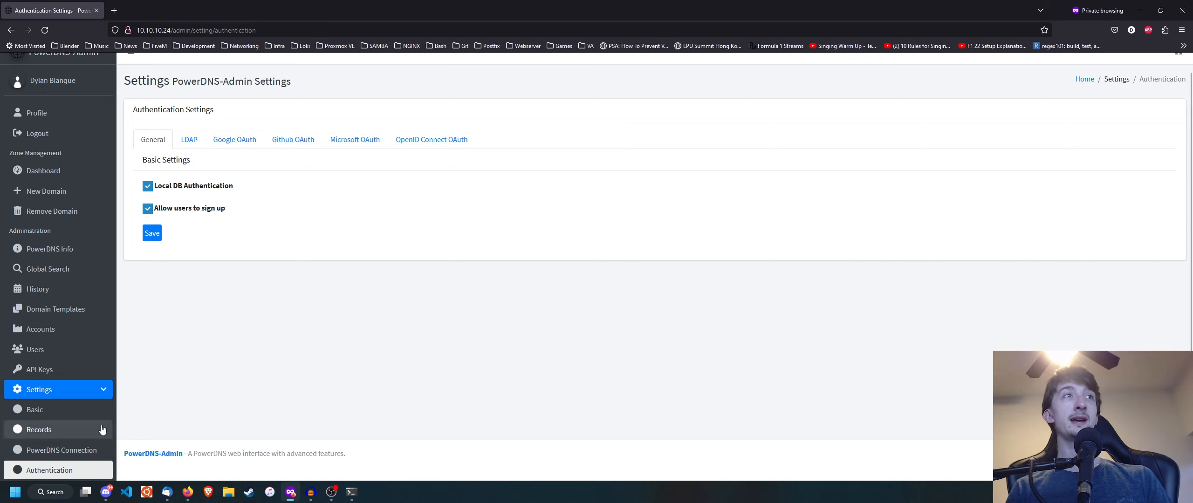
scroll(69, 400, "up", 1)
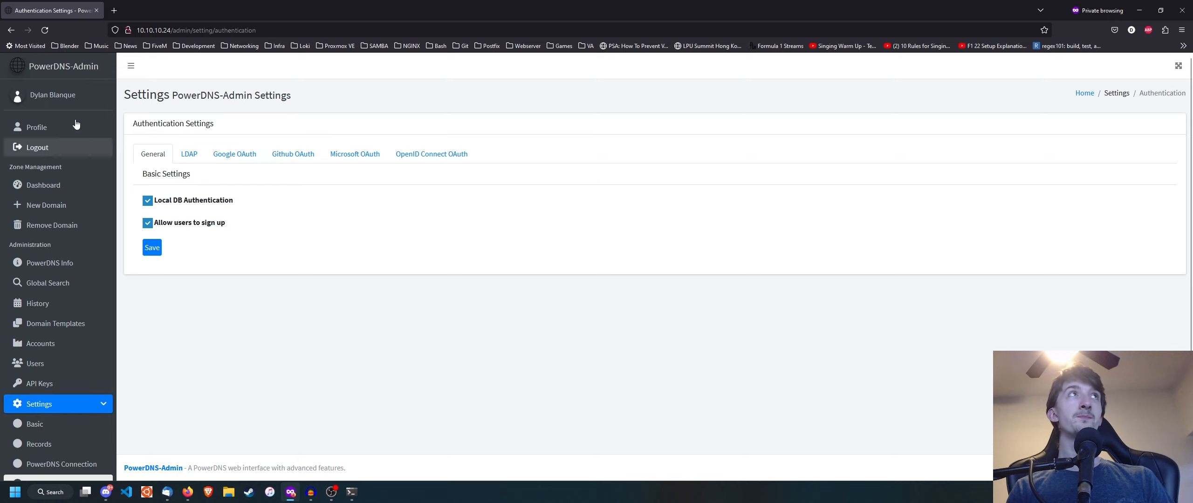
left_click(60, 95)
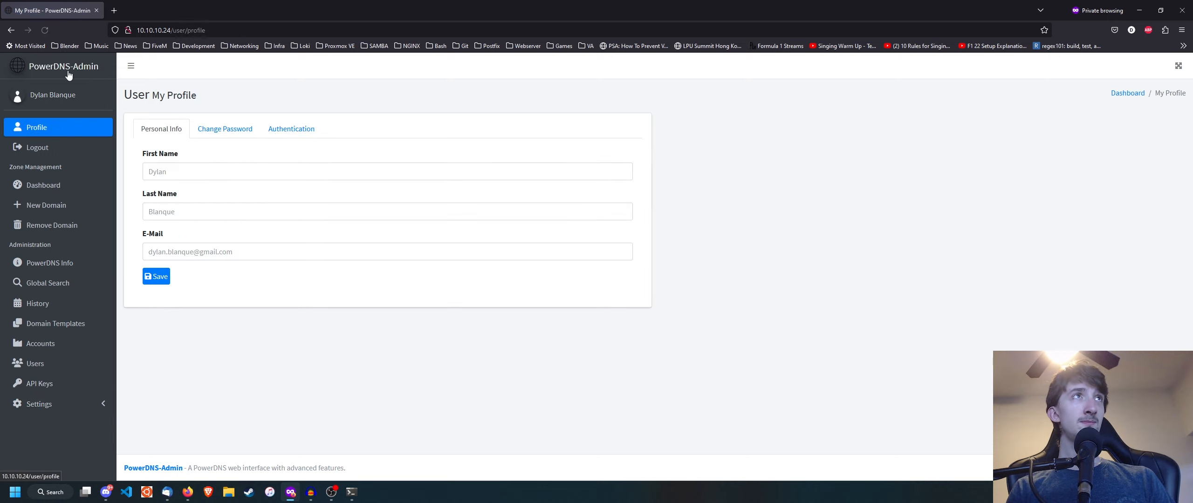
left_click(239, 128)
left_click(281, 130)
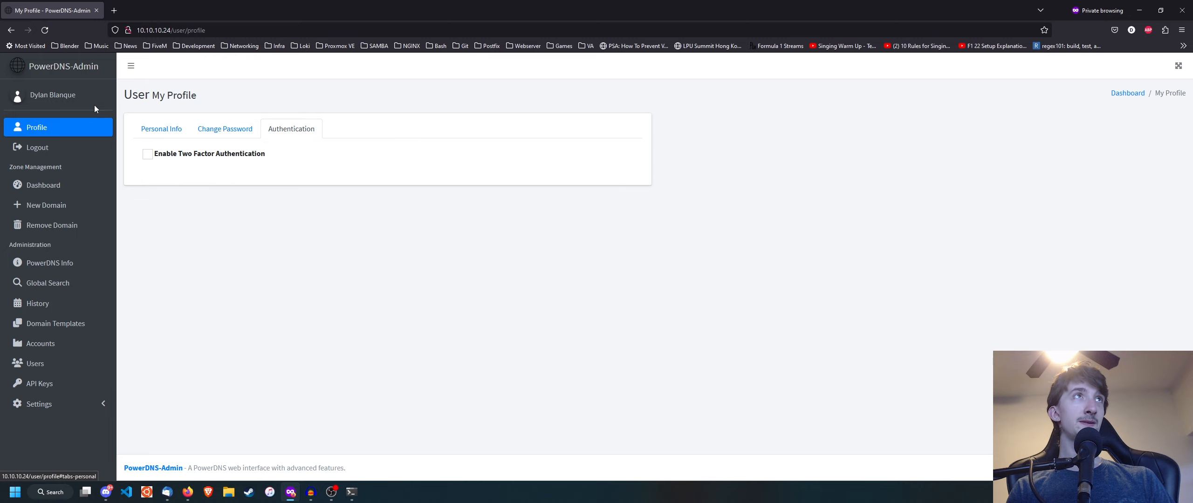
- Return to the dashboard and look over the actions available for the test.com domain without choosing any
left_click(55, 68)
scroll(764, 336, "down", 1)
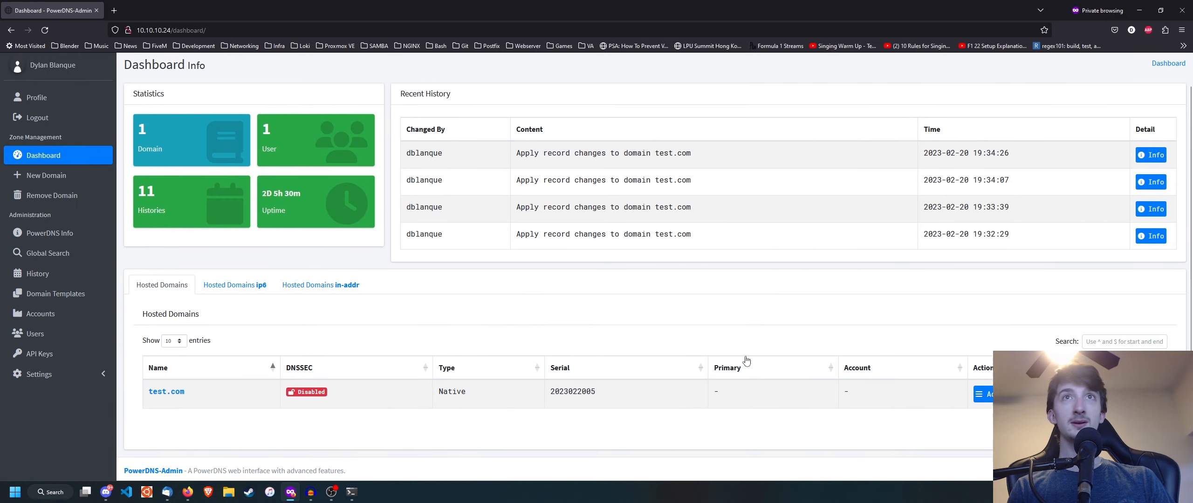
left_click(995, 392)
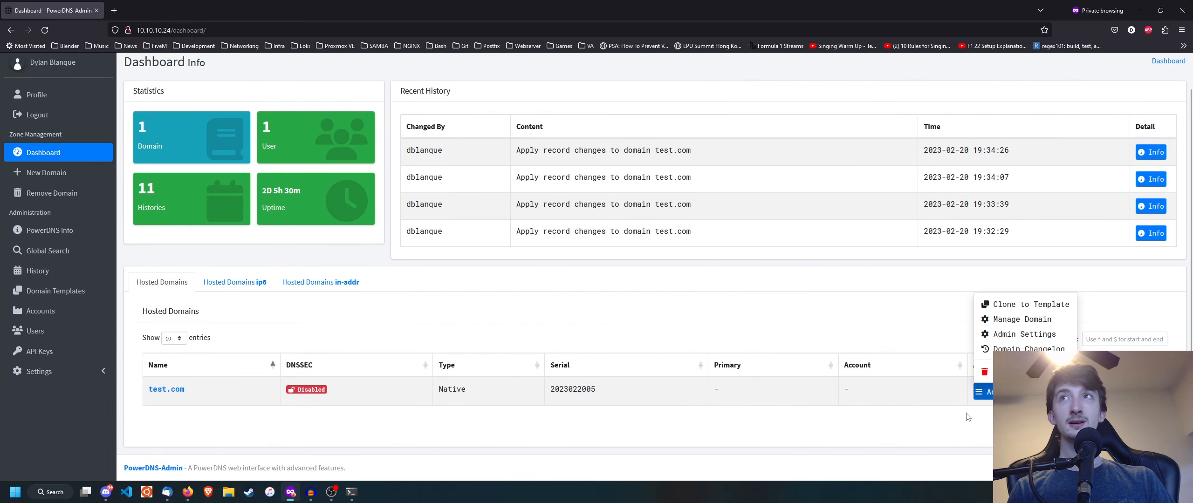
left_click(967, 415)
- Open the records page of the test.com domain from the hosted domains list
left_click(172, 390)
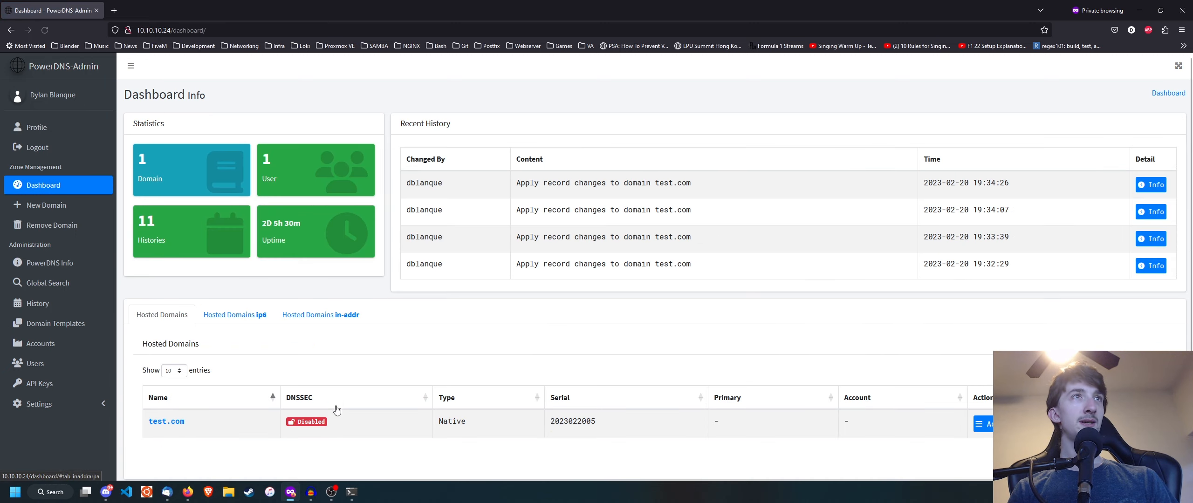
left_click(175, 422)
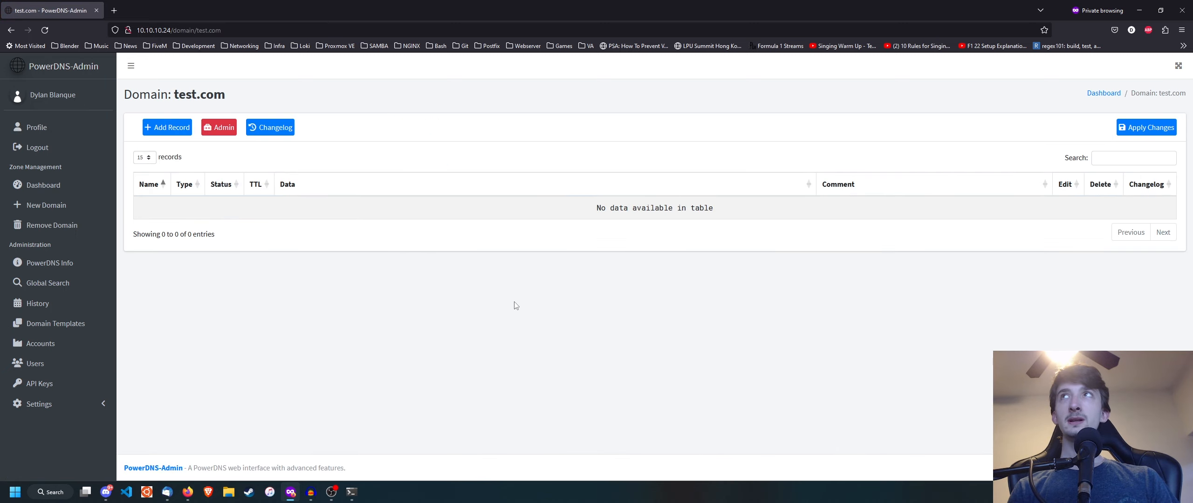